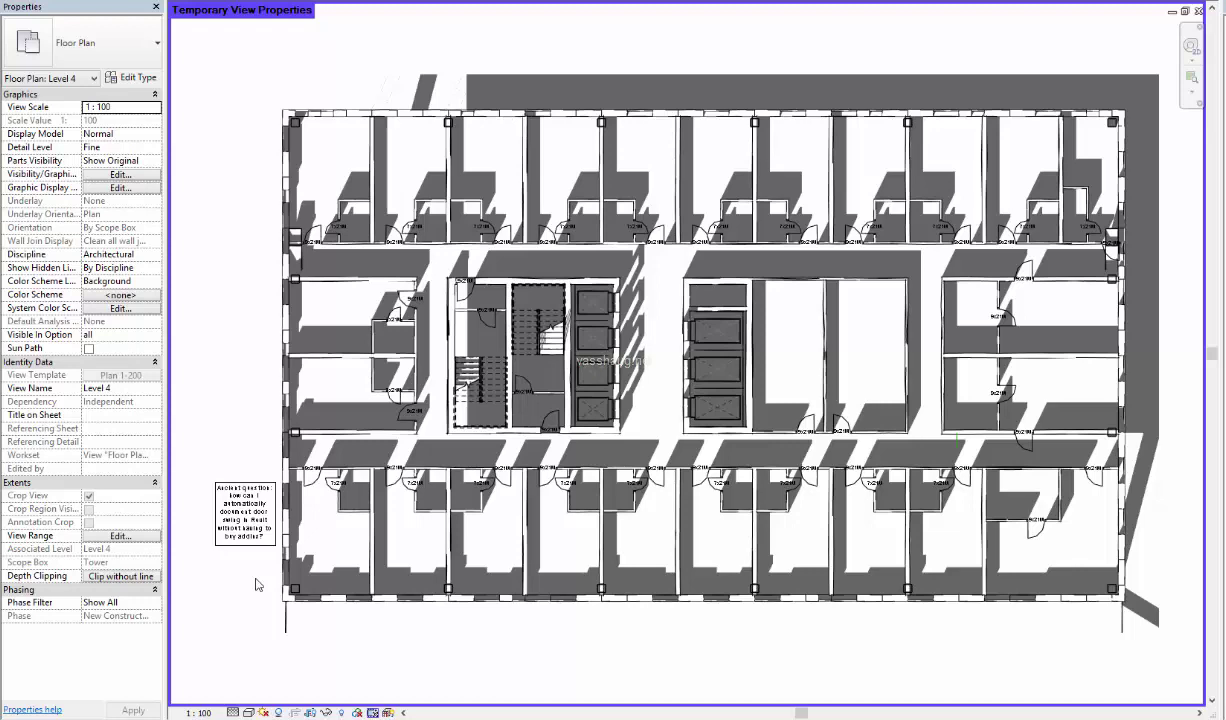
# Step: Zoom the Level 4 plan in on the 9x21M doors beside the question note
pyautogui.moveTo(250, 580); pyautogui.dragTo(267, 578, button='middle')
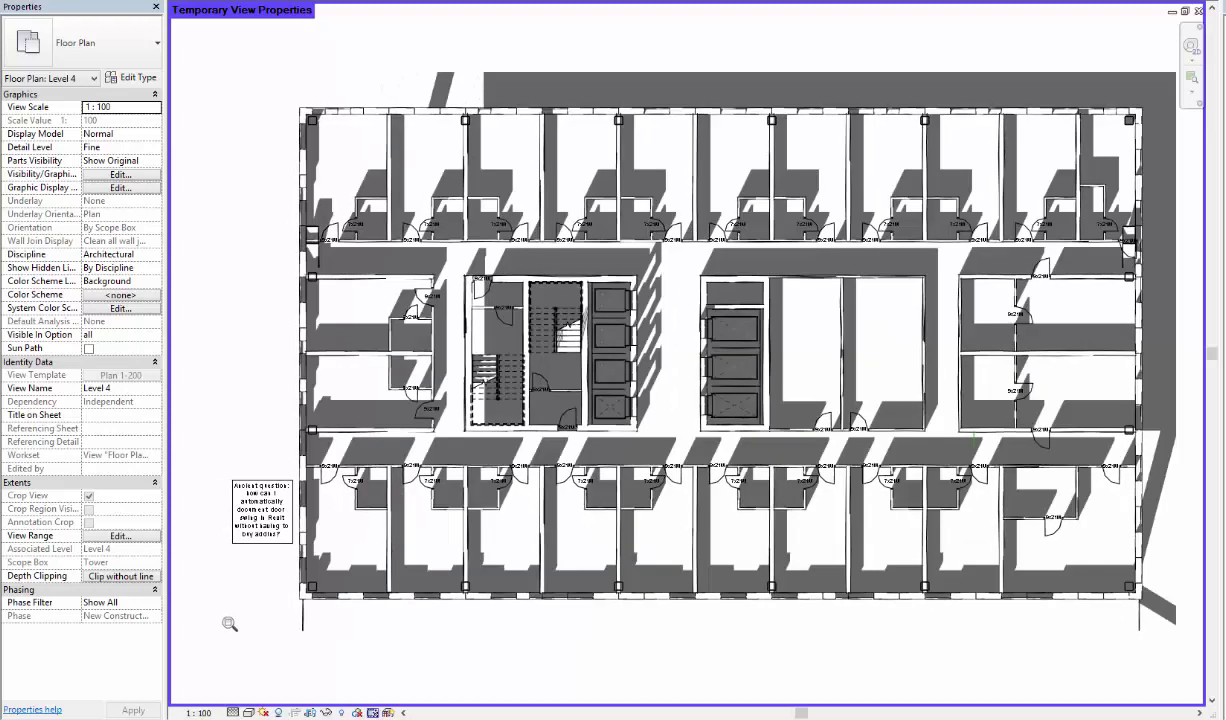
pyautogui.moveTo(212, 592); pyautogui.dragTo(462, 422)
pyautogui.moveTo(492, 456); pyautogui.dragTo(552, 519, button='middle')
# Step: Select the 9x21M door, set its Swing to Left, and flip the door
pyautogui.click(608, 203)
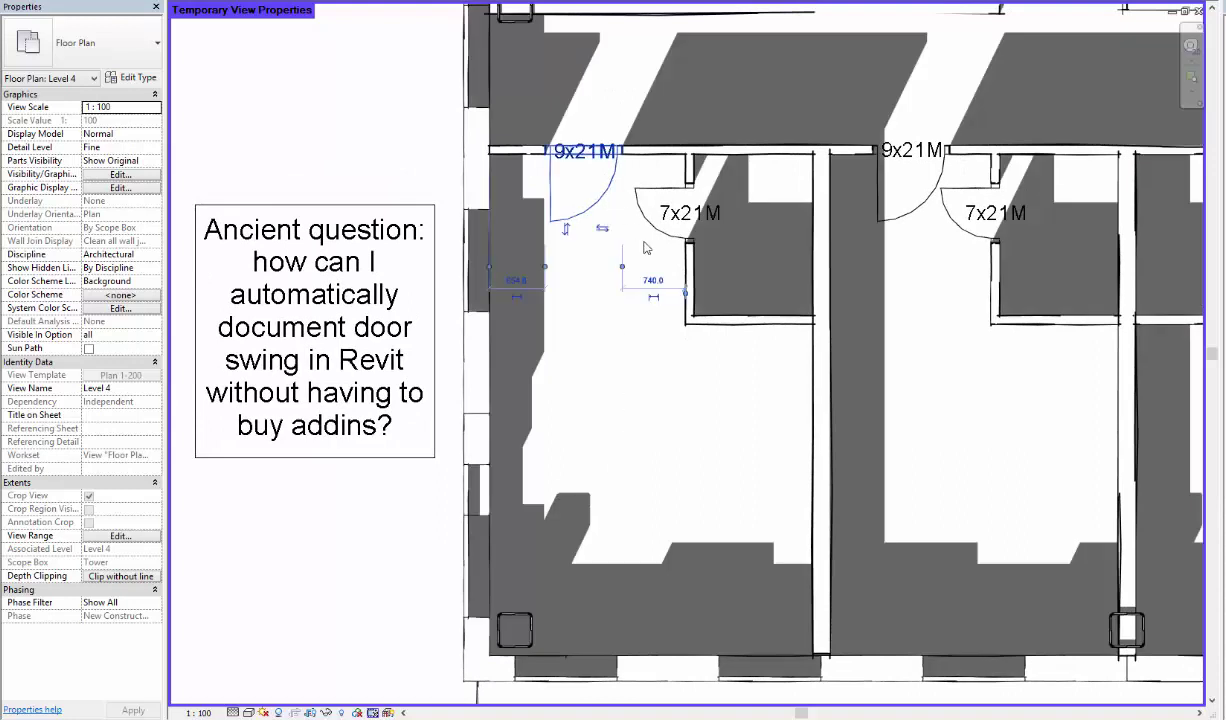
pyautogui.click(131, 372)
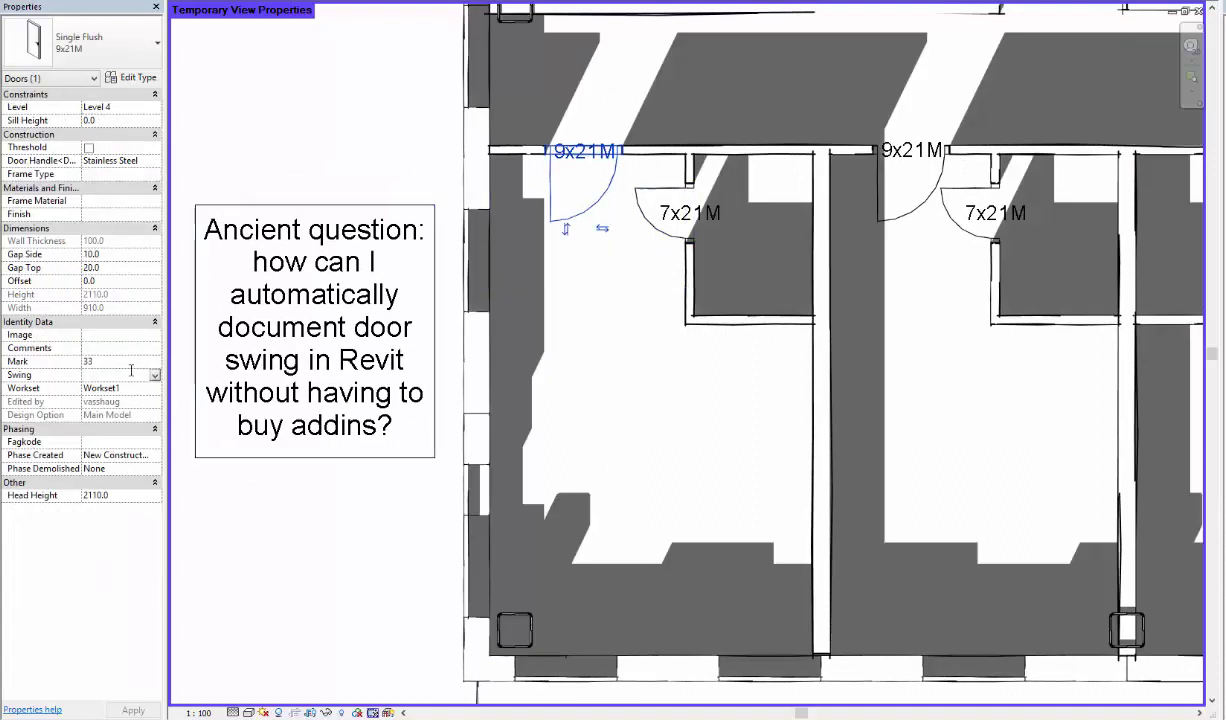
pyautogui.write('Left')
pyautogui.press('Return')
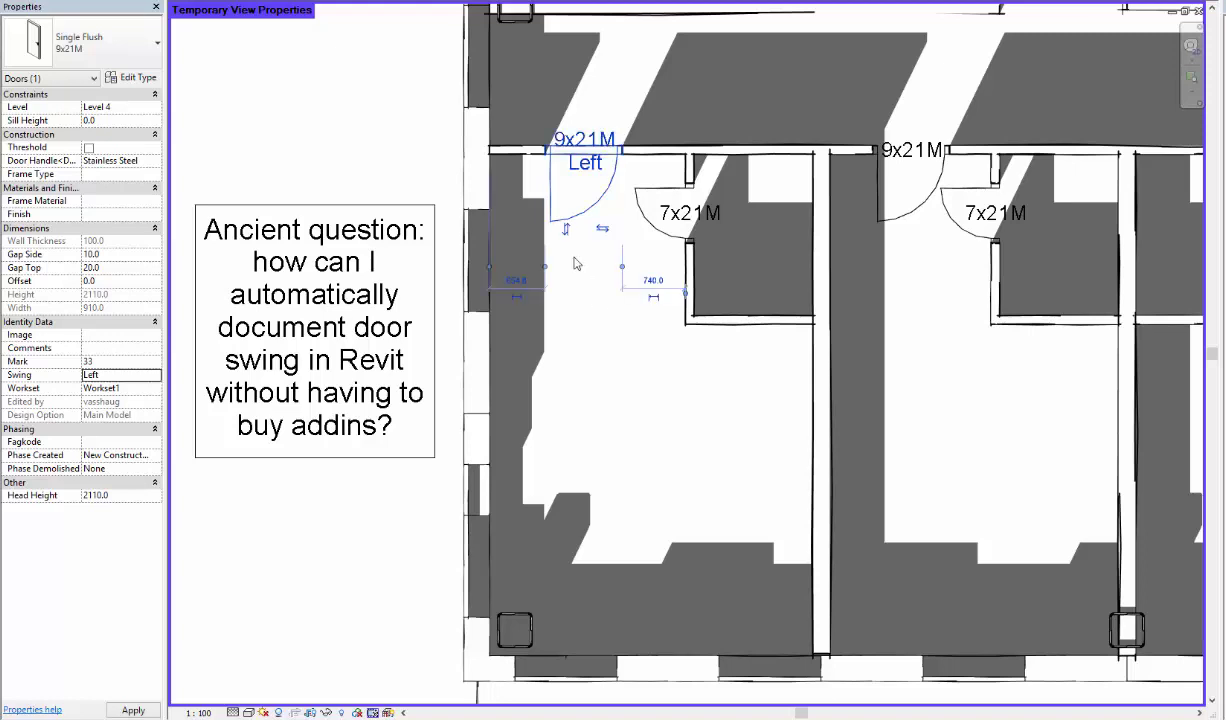
pyautogui.click(602, 229)
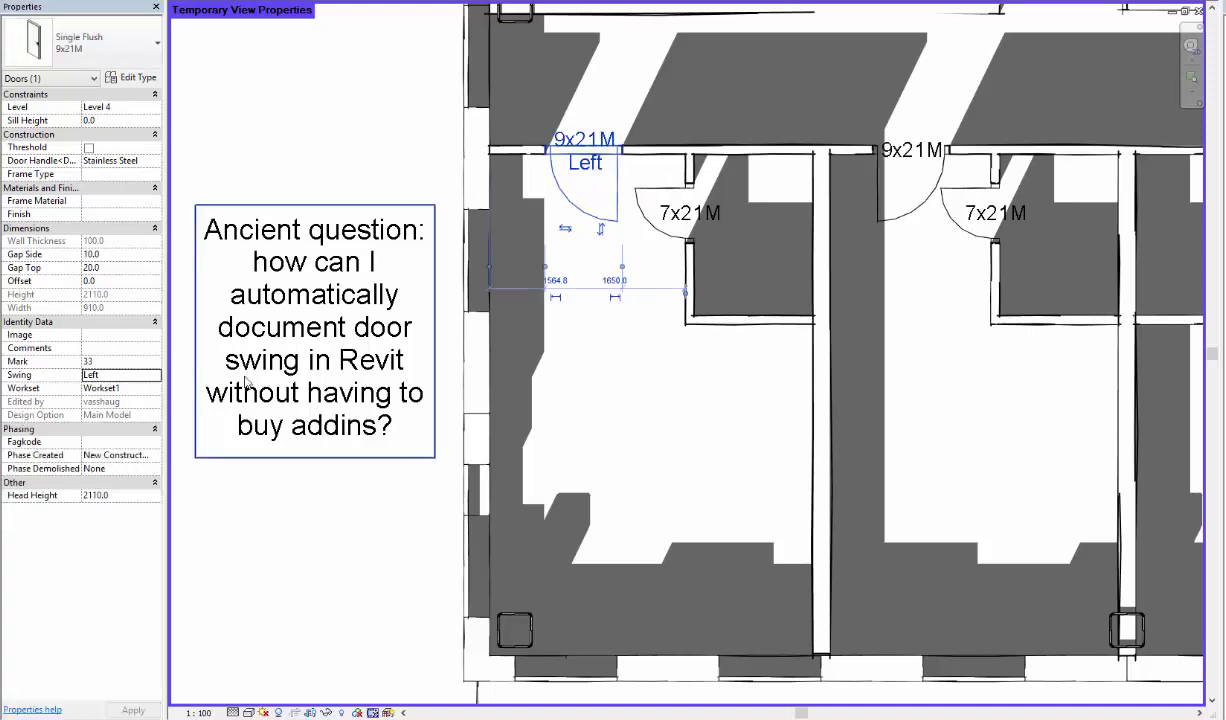
# Step: Change the door's Swing value to Left?, then No, then Right
pyautogui.click(141, 375)
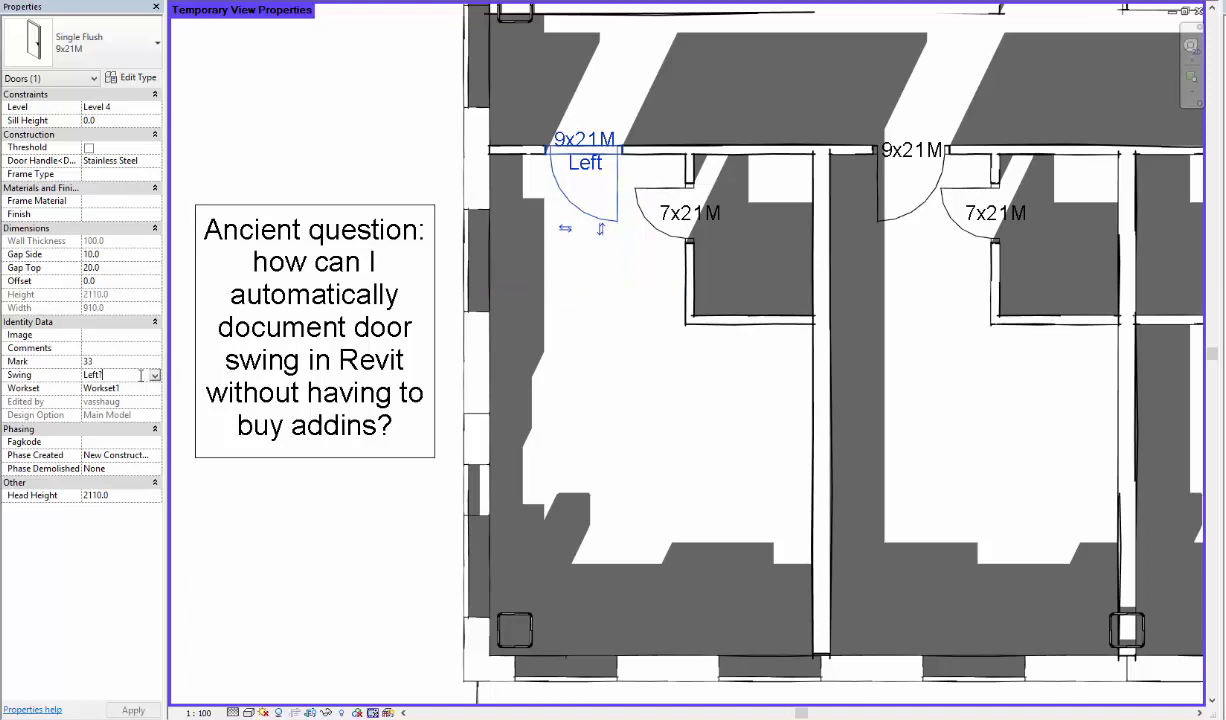
pyautogui.write('?')
pyautogui.press('Return')
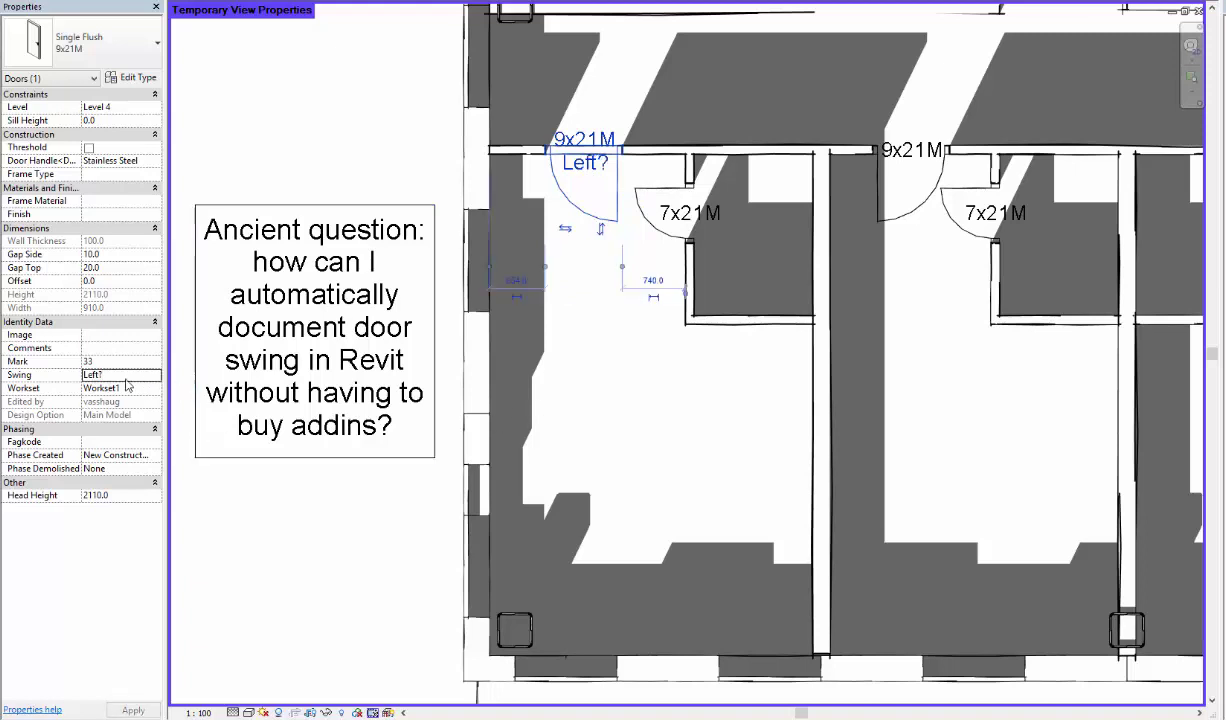
pyautogui.click(121, 376)
pyautogui.write('o')
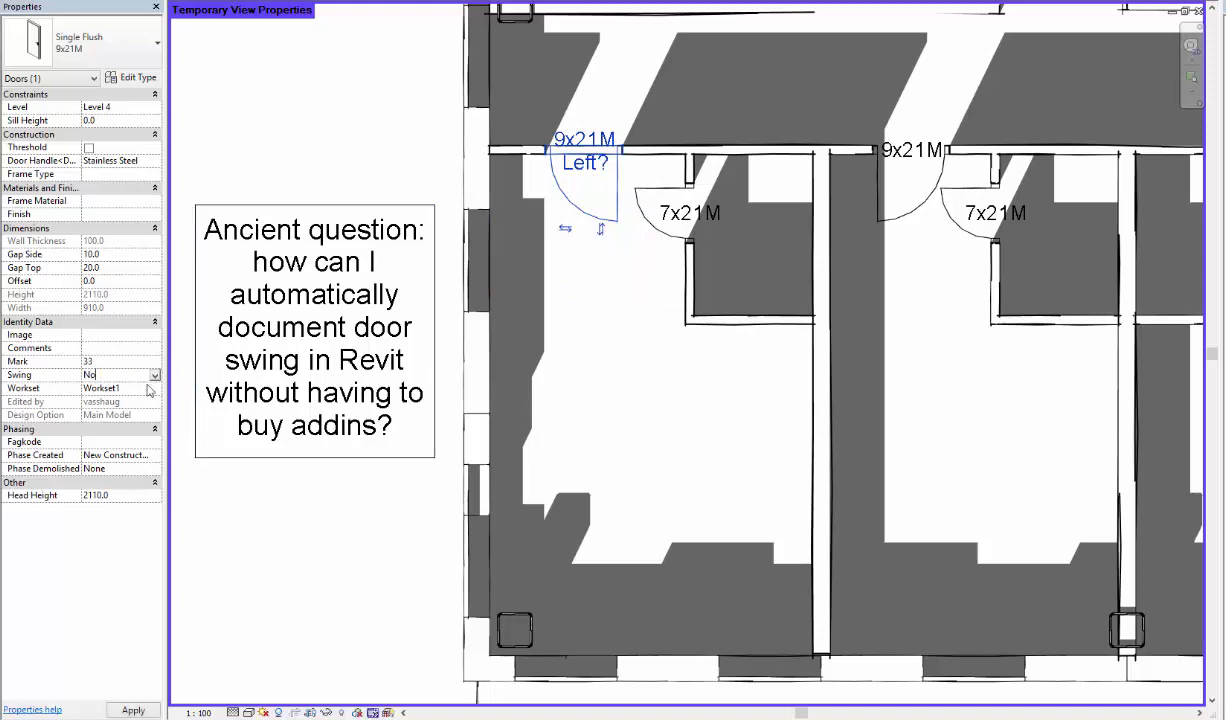
pyautogui.press('Return')
pyautogui.click(121, 374)
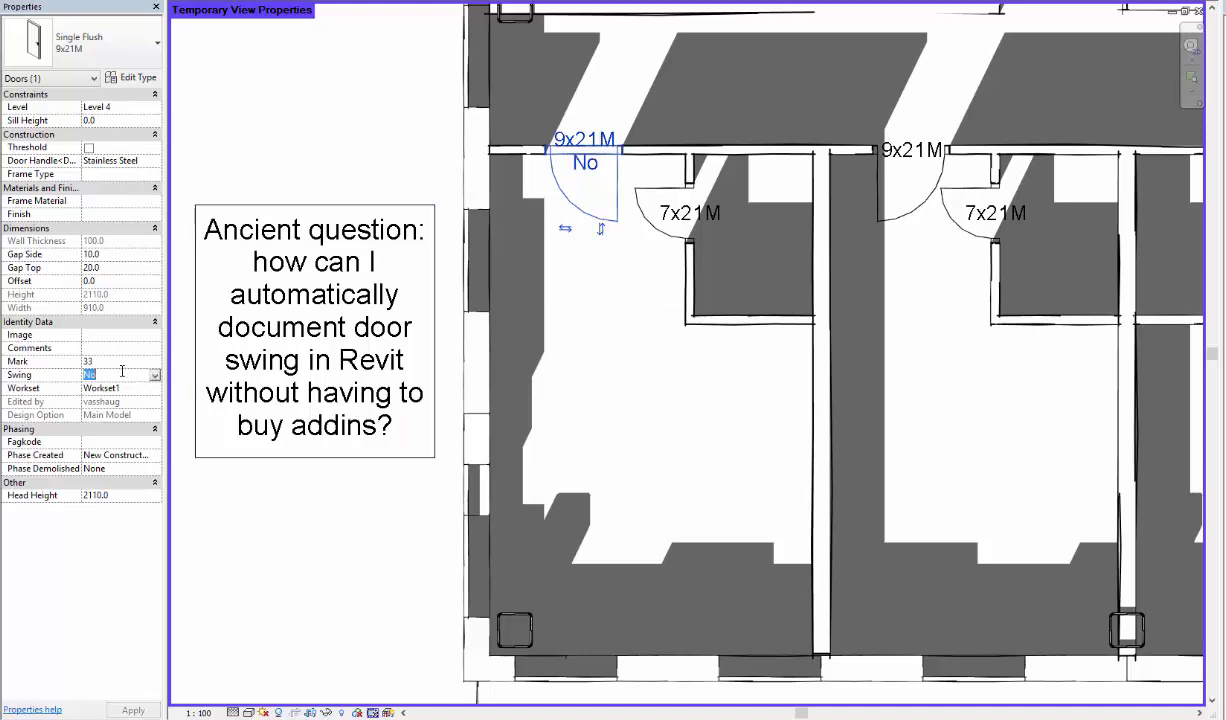
pyautogui.write('Right')
pyautogui.press('Return')
# Step: Flip the door back, set its Swing to OMG, and deselect it
pyautogui.click(565, 230)
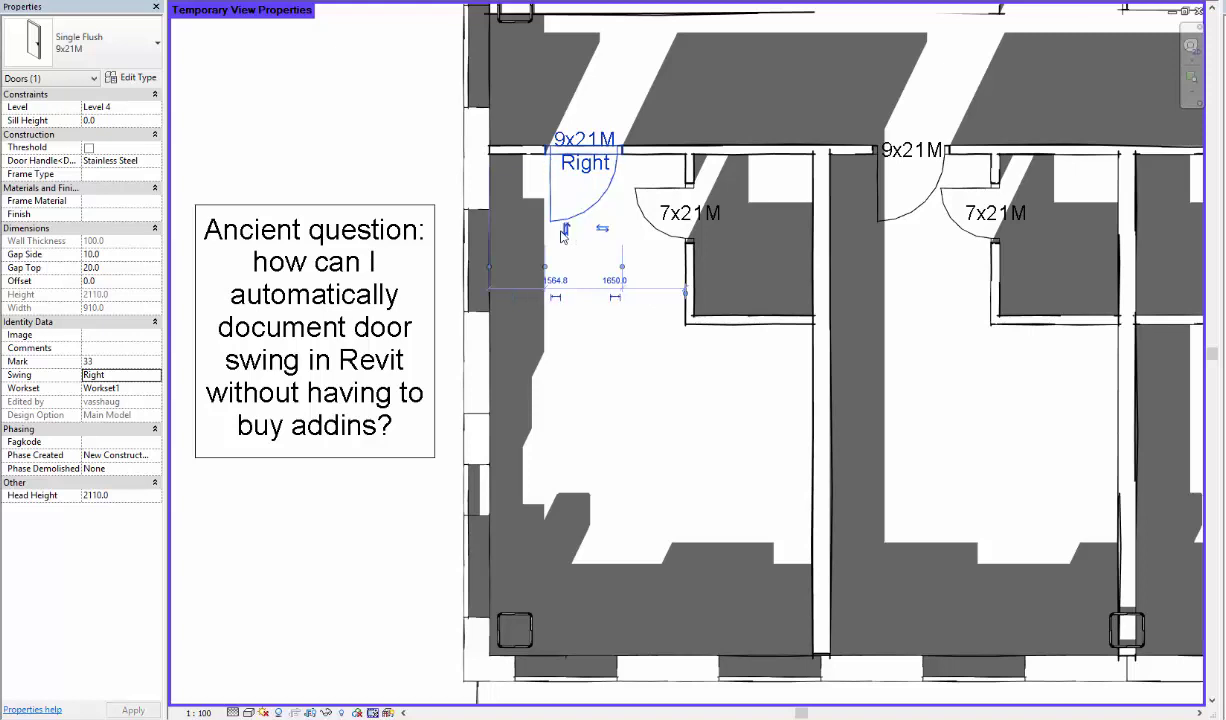
pyautogui.click(119, 376)
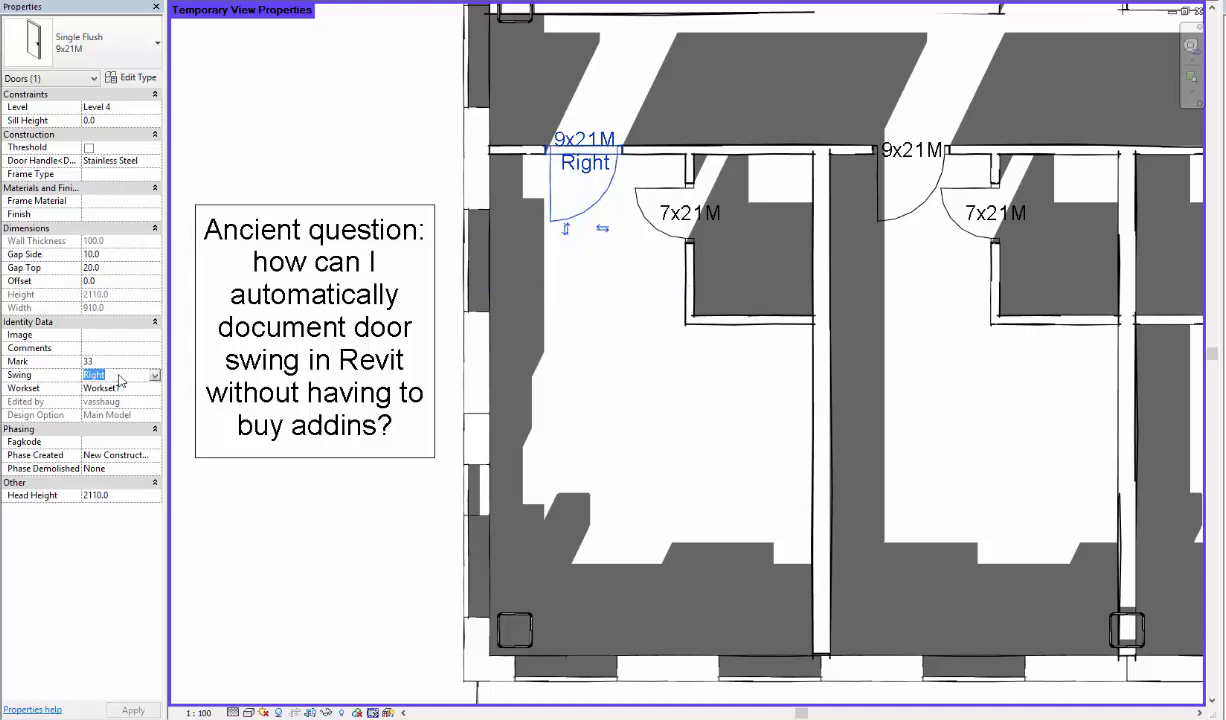
pyautogui.write('OMG')
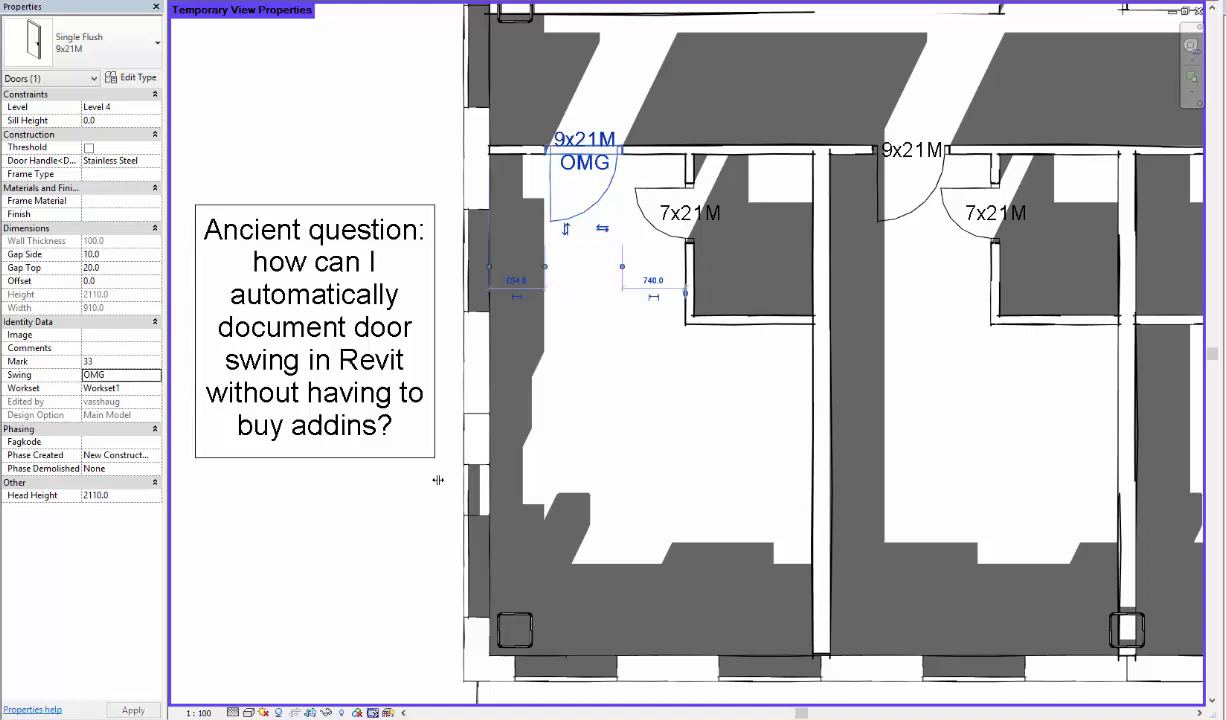
pyautogui.click(362, 511)
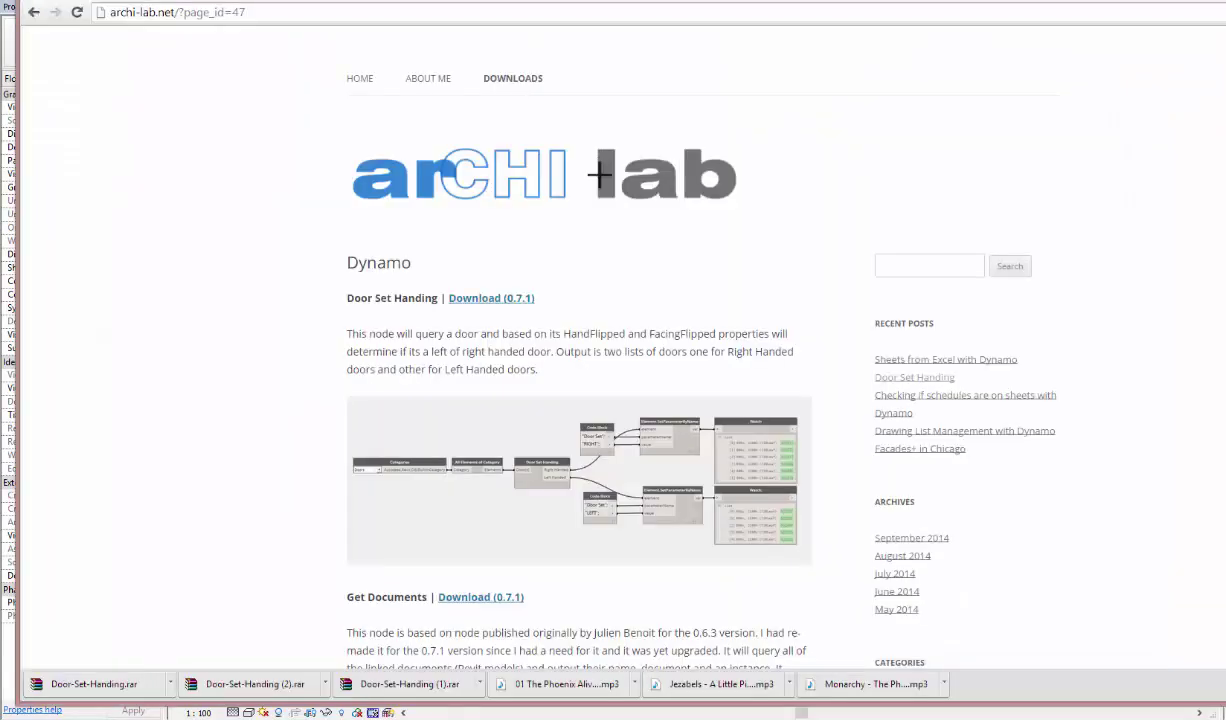
# Step: Download the Door Set Handing 0.7.1 package from archi-lab.net
pyautogui.click(495, 299)
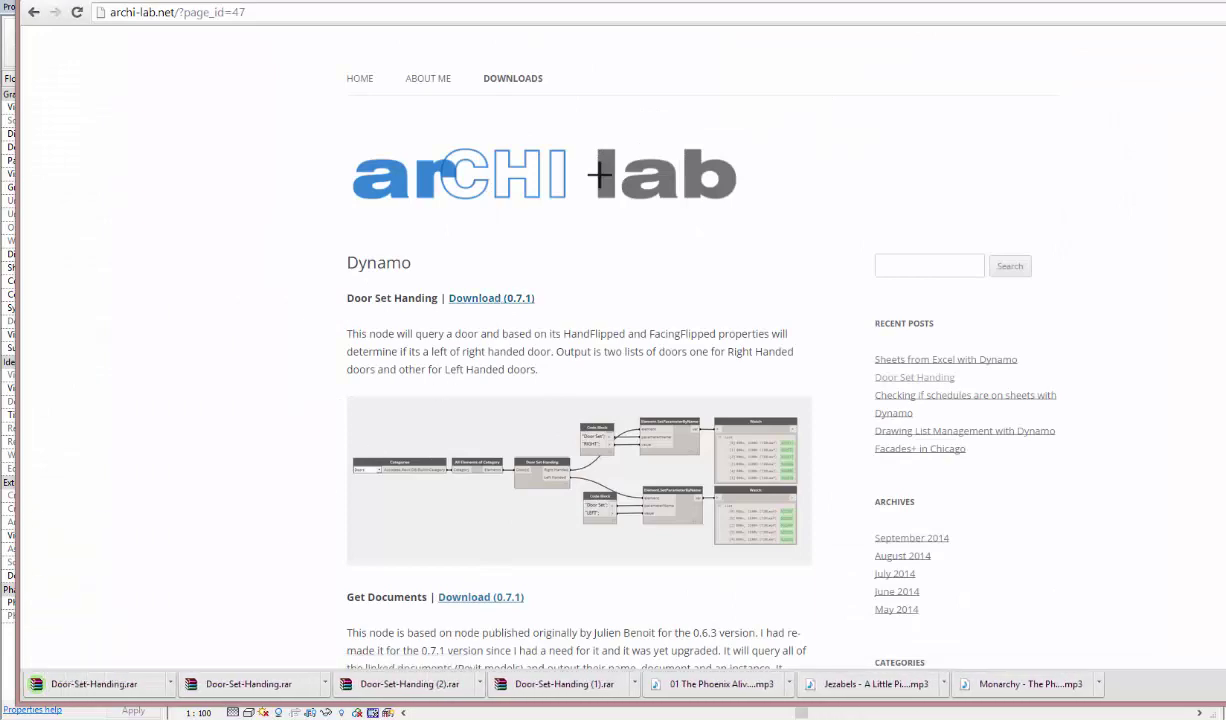
# Step: Check the downloaded Door-Set-Handing.rar's properties and extract it into Downloads
pyautogui.rightClick(548, 159)
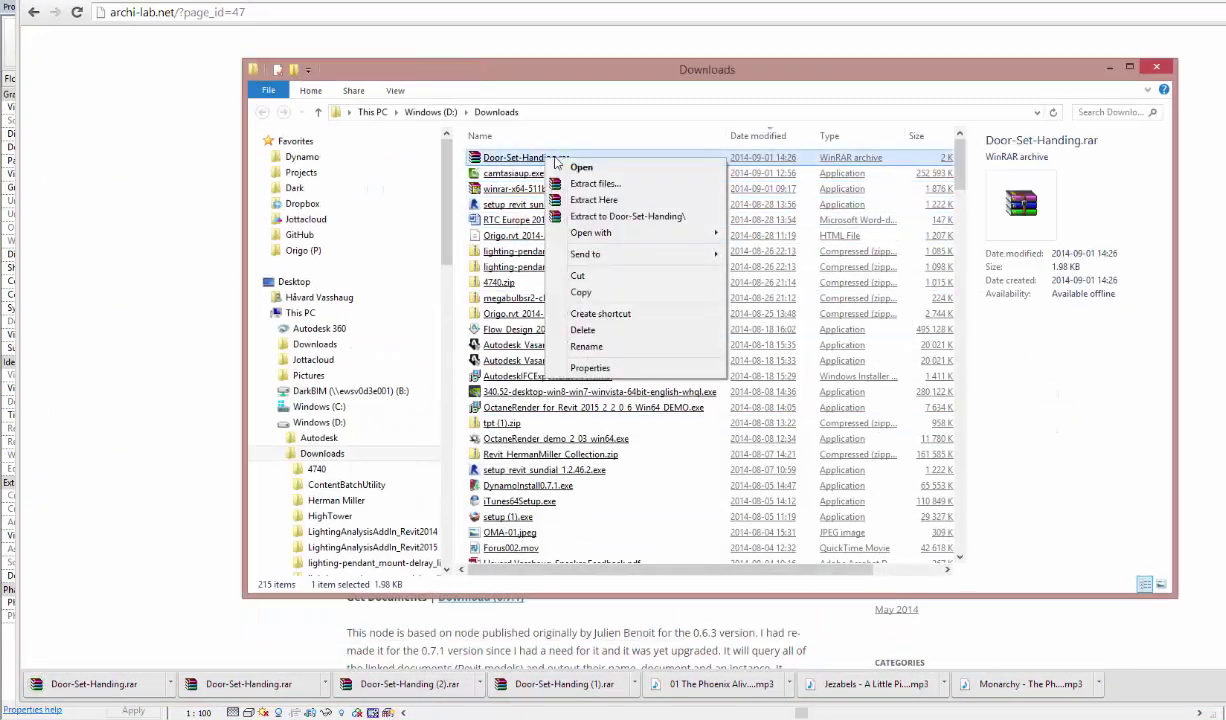
pyautogui.click(590, 368)
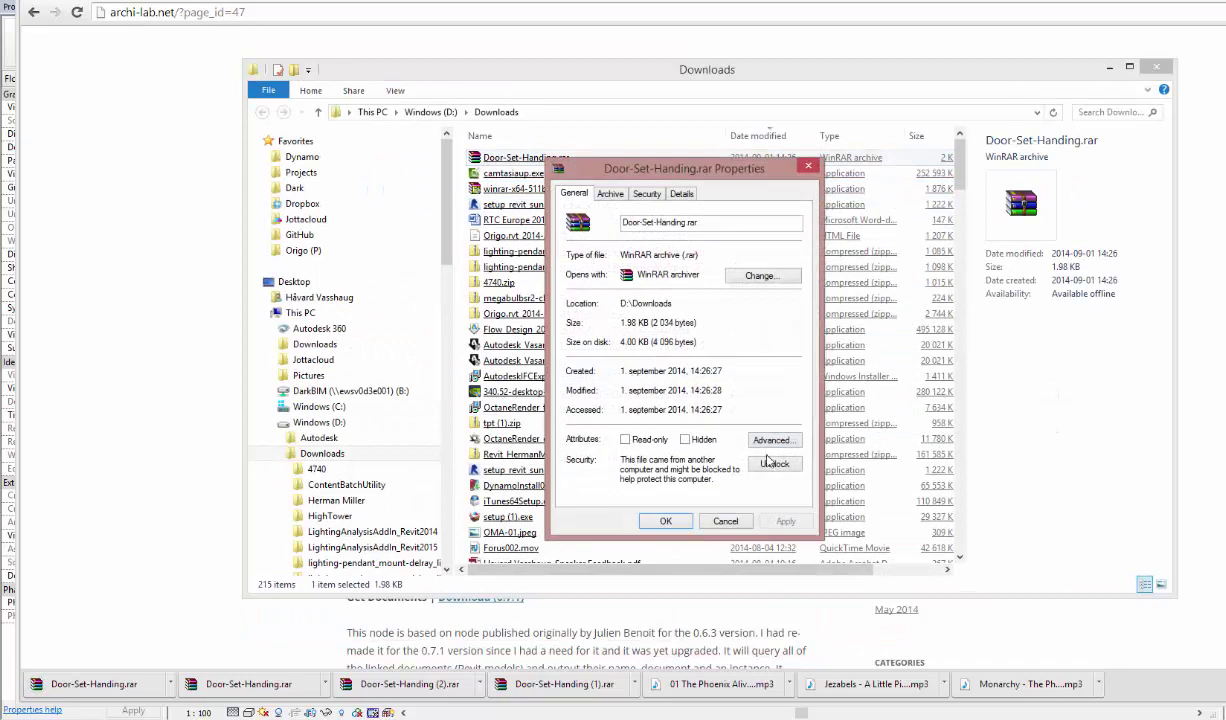
pyautogui.click(666, 521)
pyautogui.rightClick(548, 158)
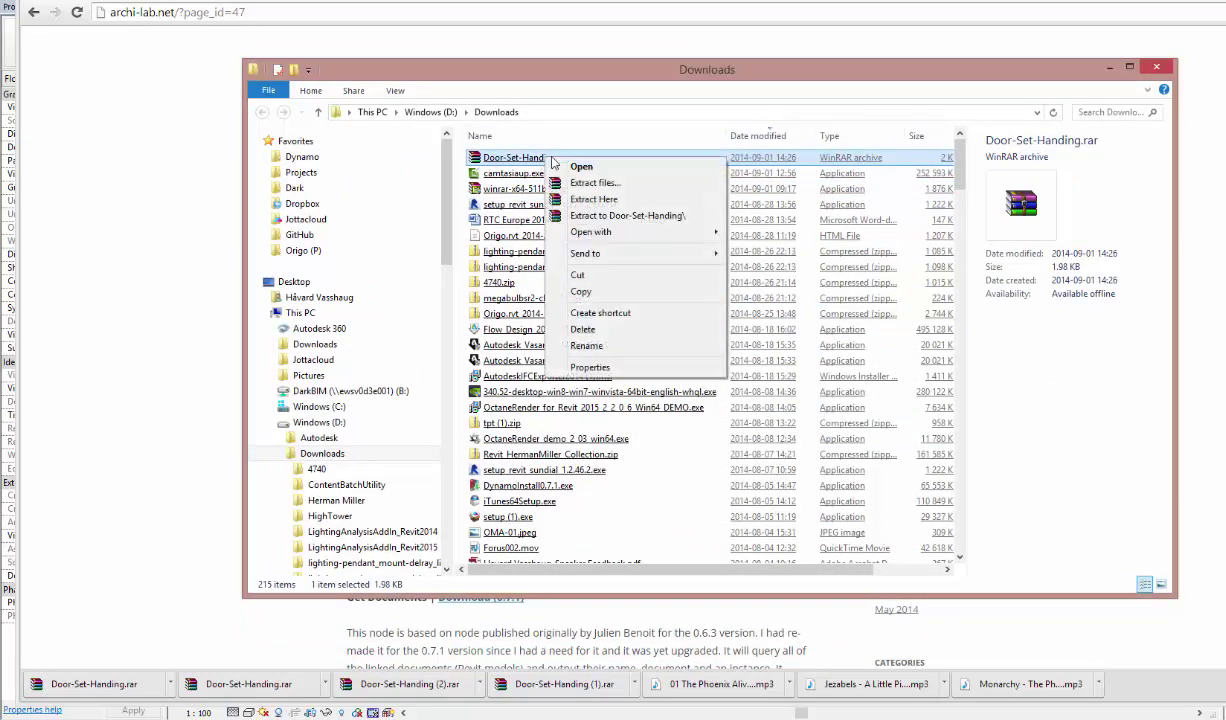
pyautogui.click(591, 205)
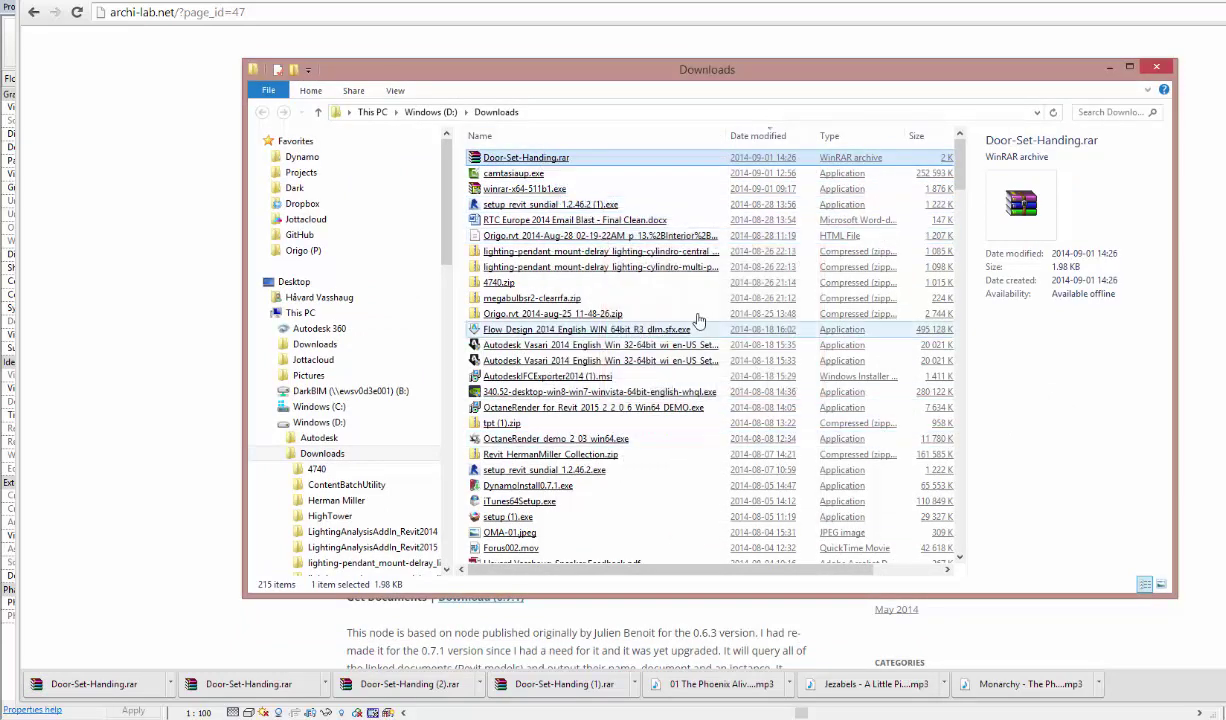
pyautogui.click(570, 174)
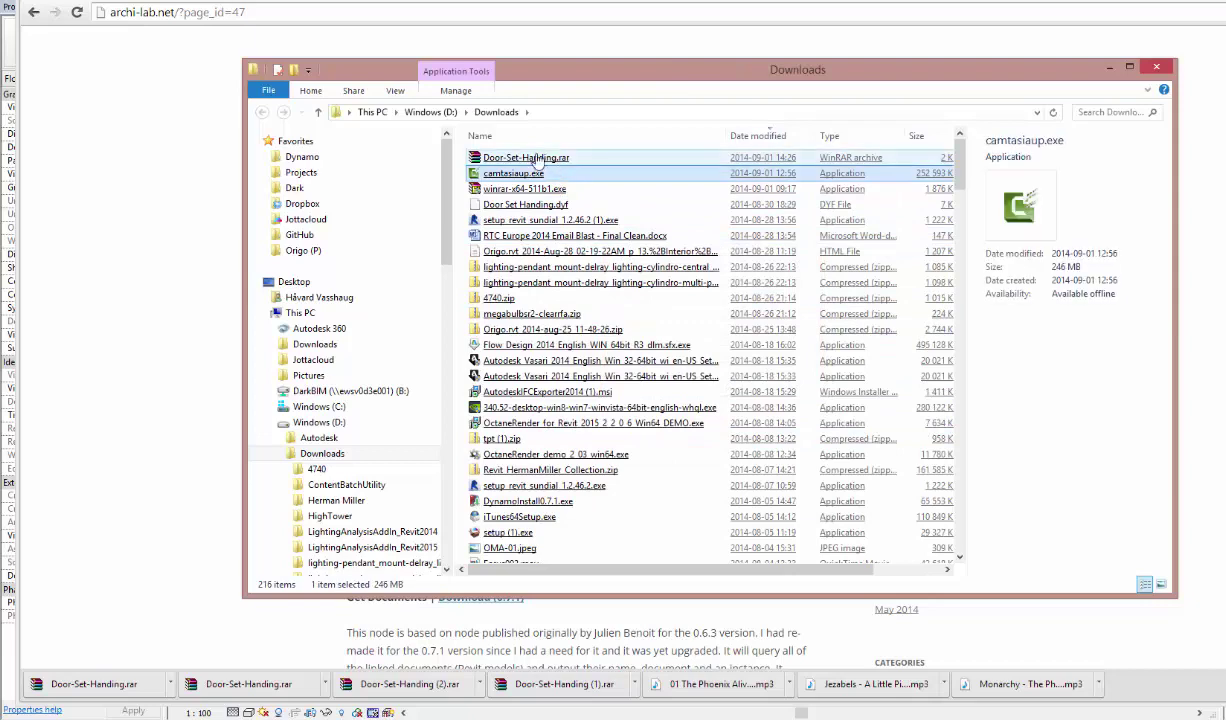
# Step: Copy Door Set Handing.dyf into C:\ProgramData\Dynamo\0.7\definitions, replacing the existing file
pyautogui.click(530, 158)
pyautogui.click(528, 205)
pyautogui.rightClick(528, 206)
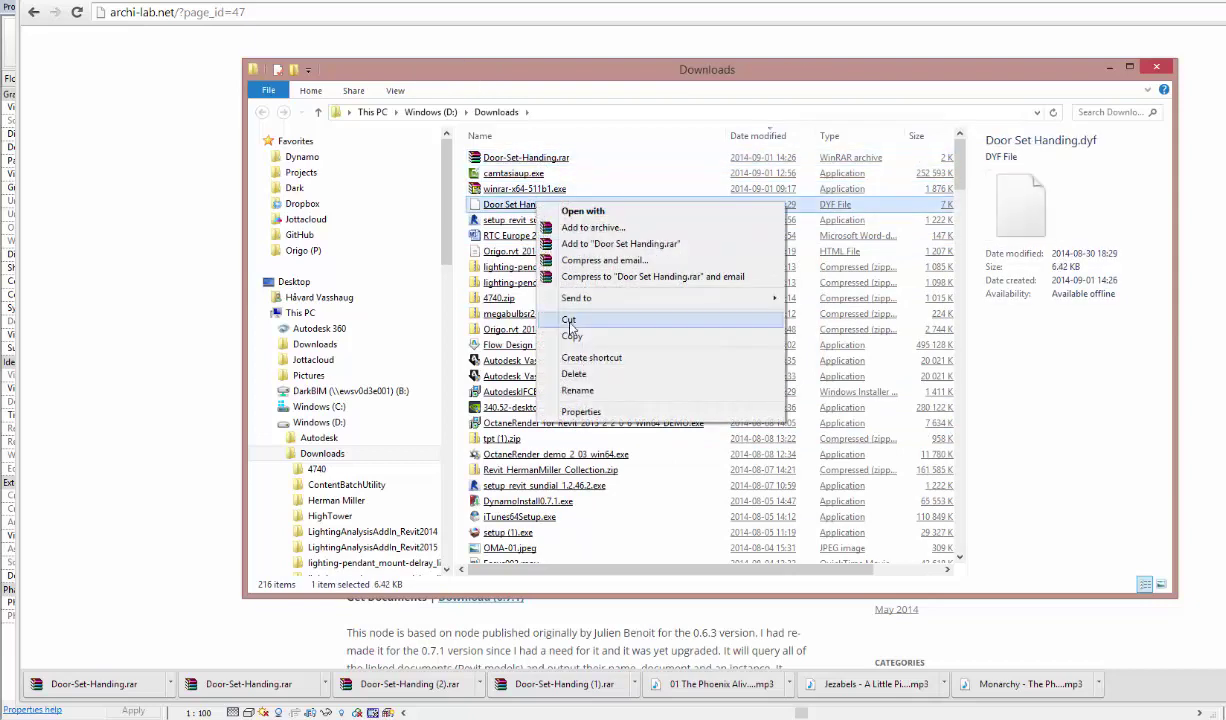
pyautogui.click(550, 322)
pyautogui.click(319, 406)
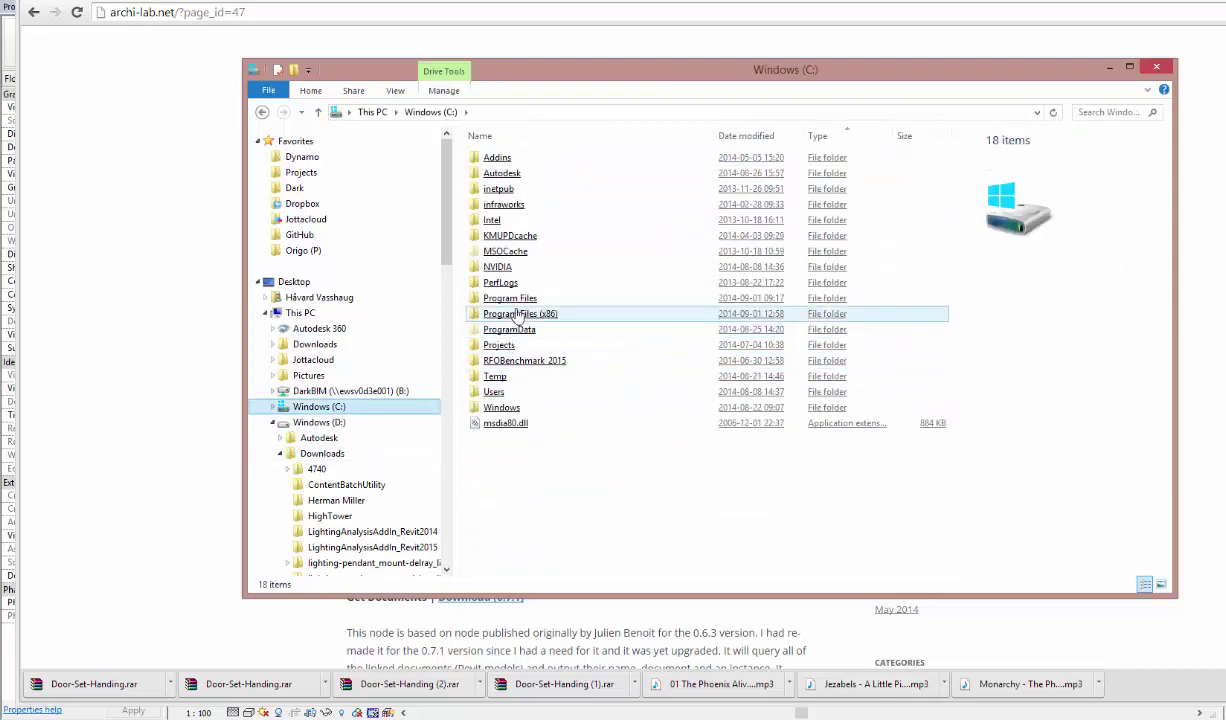
pyautogui.doubleClick(505, 318)
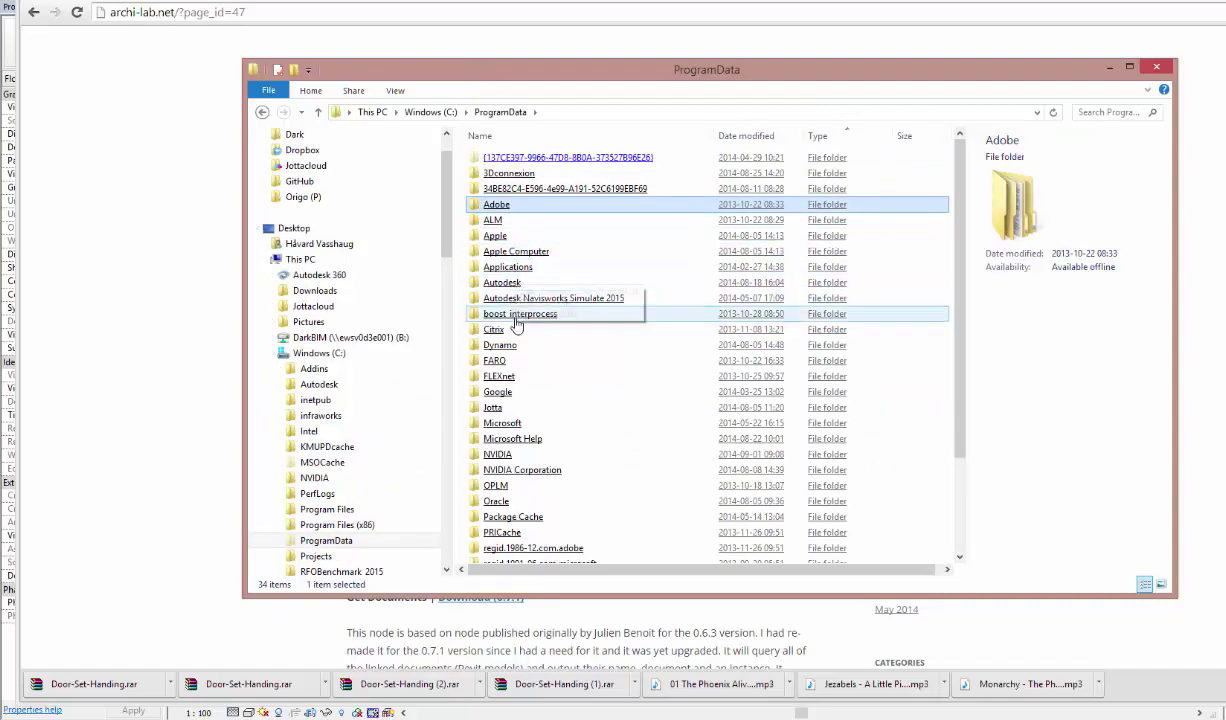
pyautogui.doubleClick(505, 345)
pyautogui.doubleClick(492, 158)
pyautogui.doubleClick(492, 158)
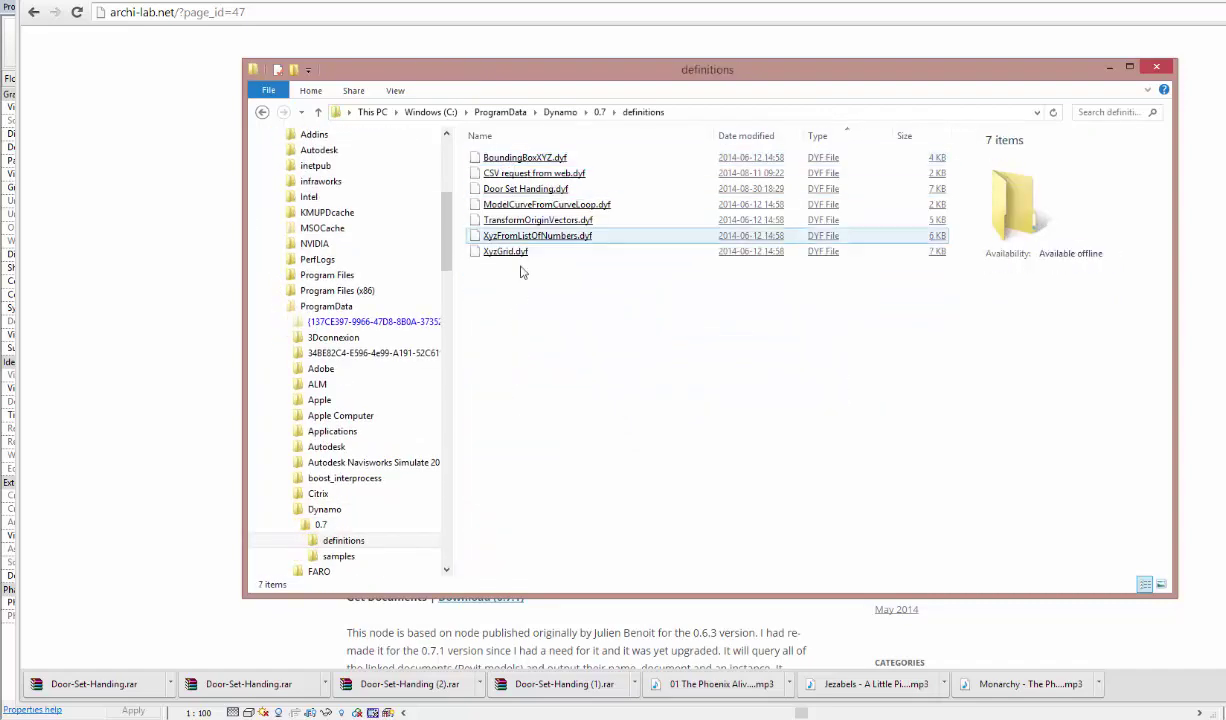
pyautogui.rightClick(521, 309)
pyautogui.click(556, 410)
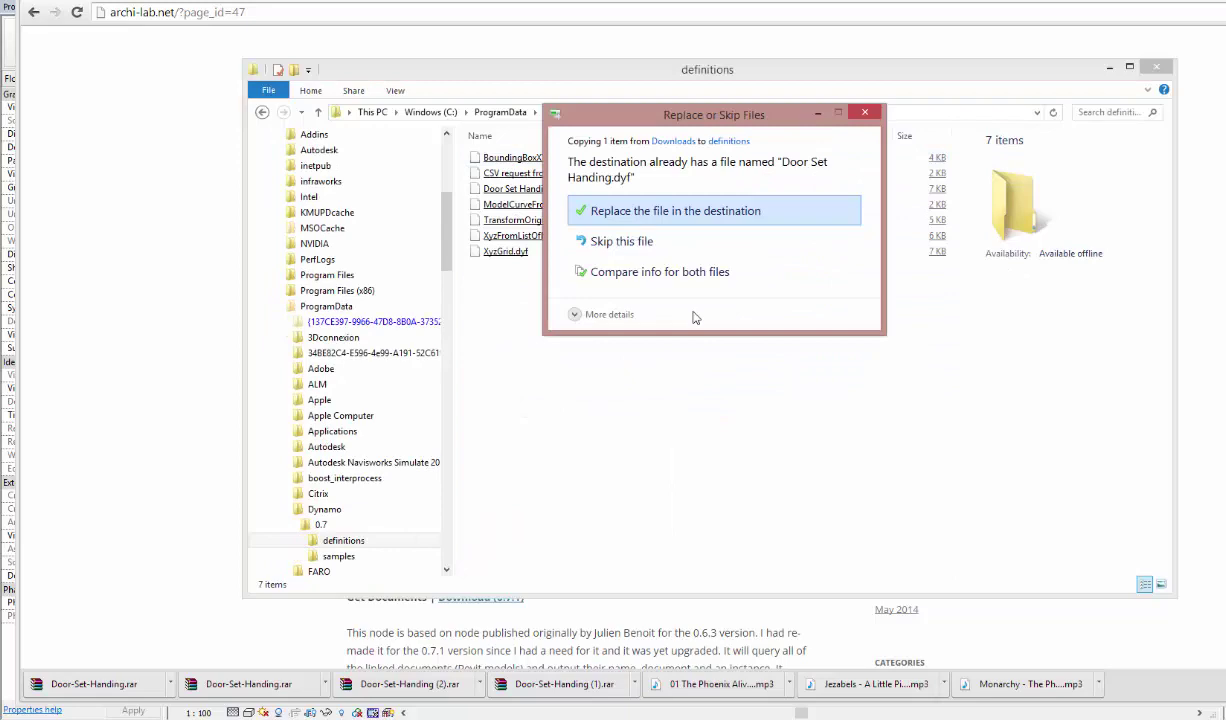
pyautogui.click(685, 213)
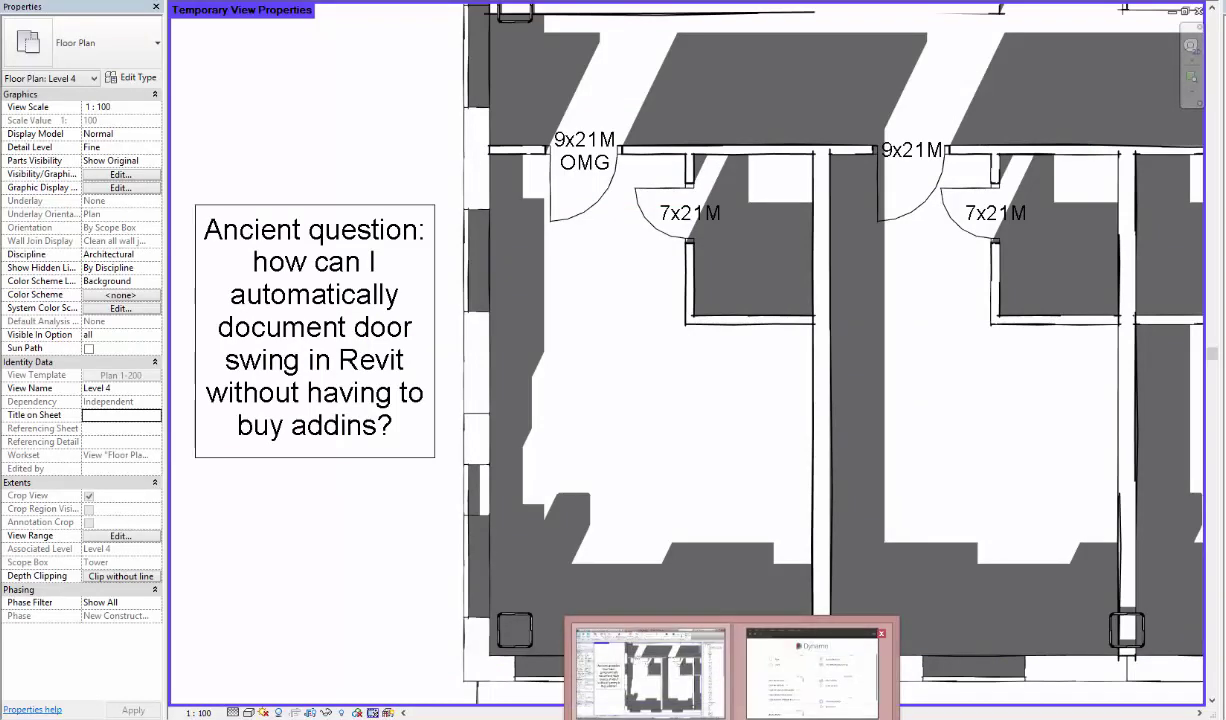
# Step: Open Dynamo with a new workspace and place a Door Set Handing node from a 'door' search
pyautogui.click(821, 671)
pyautogui.click(390, 240)
pyautogui.write('d')
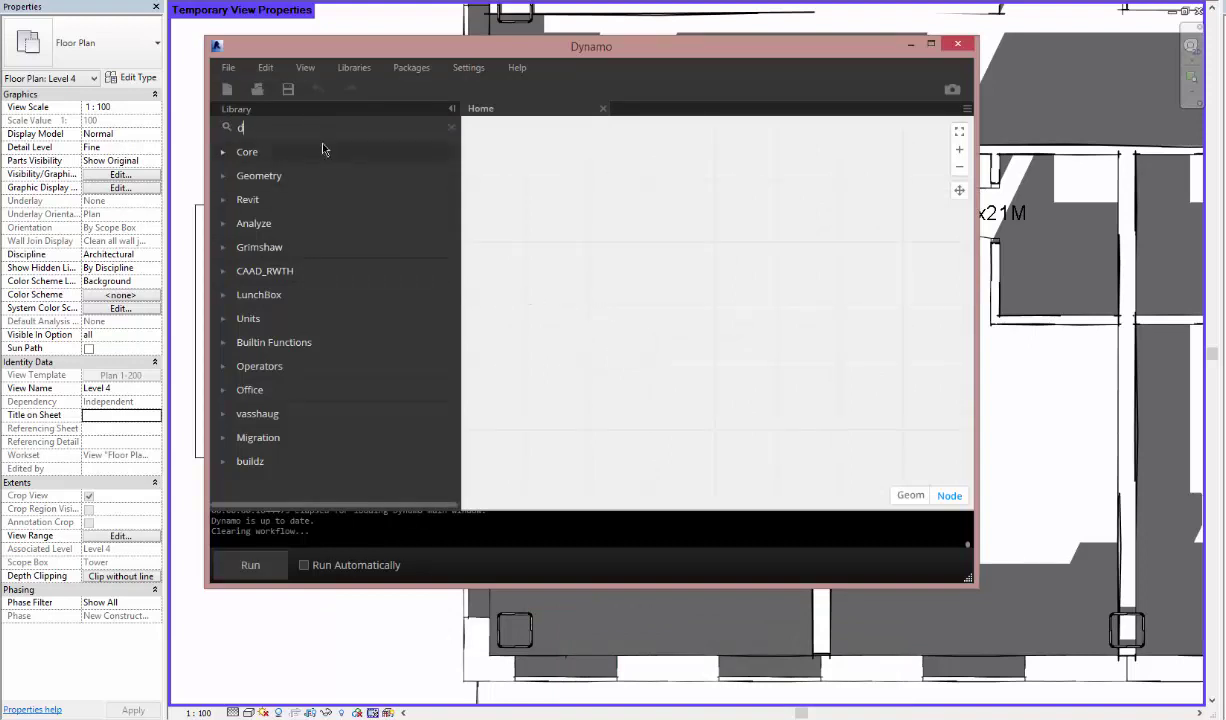
pyautogui.write('oor')
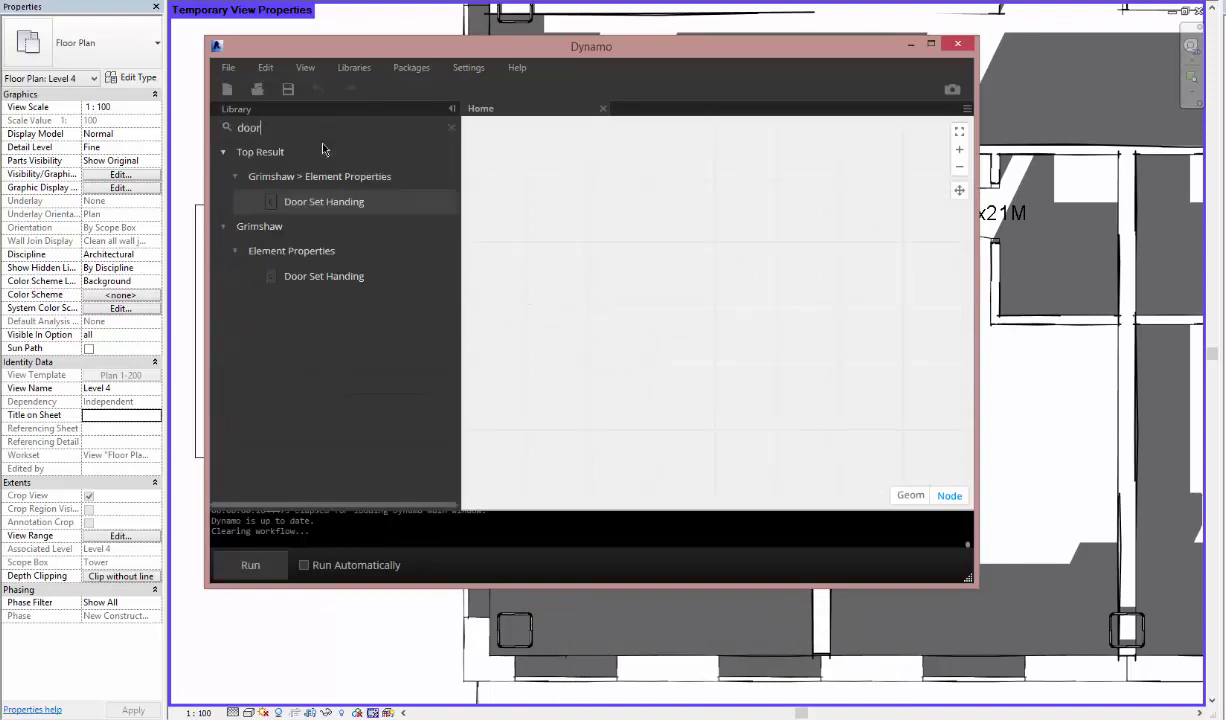
pyautogui.click(343, 209)
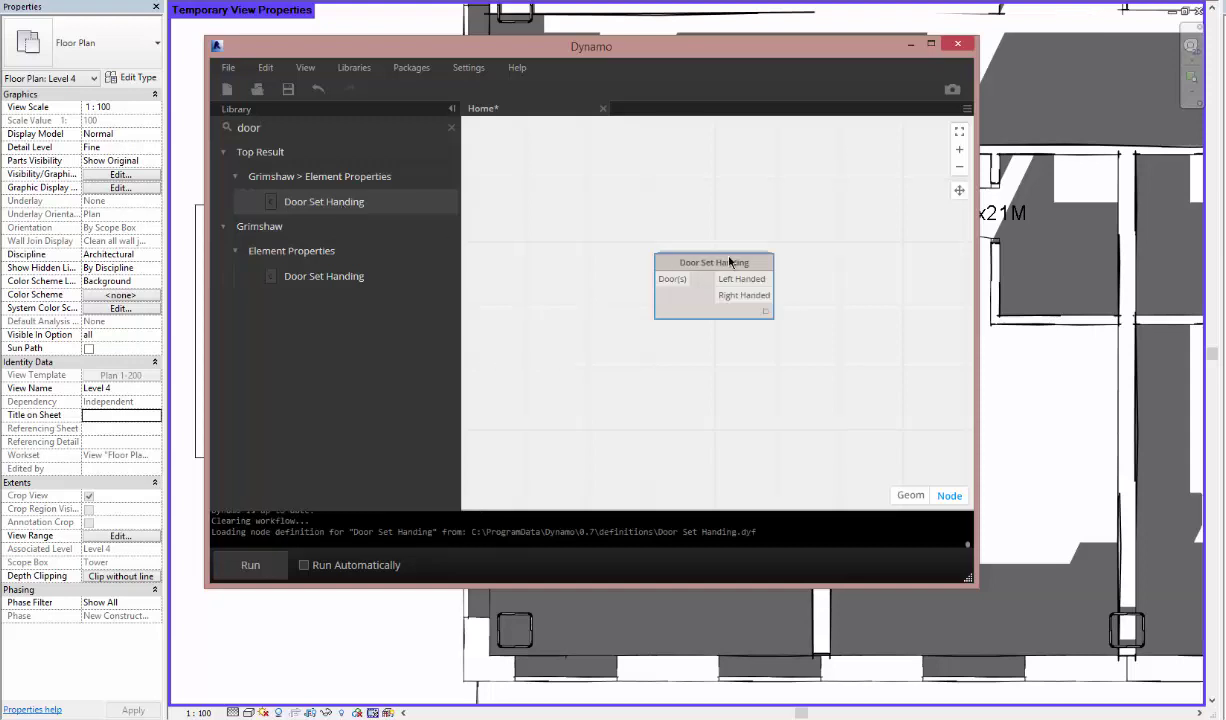
pyautogui.moveTo(740, 262); pyautogui.dragTo(825, 258)
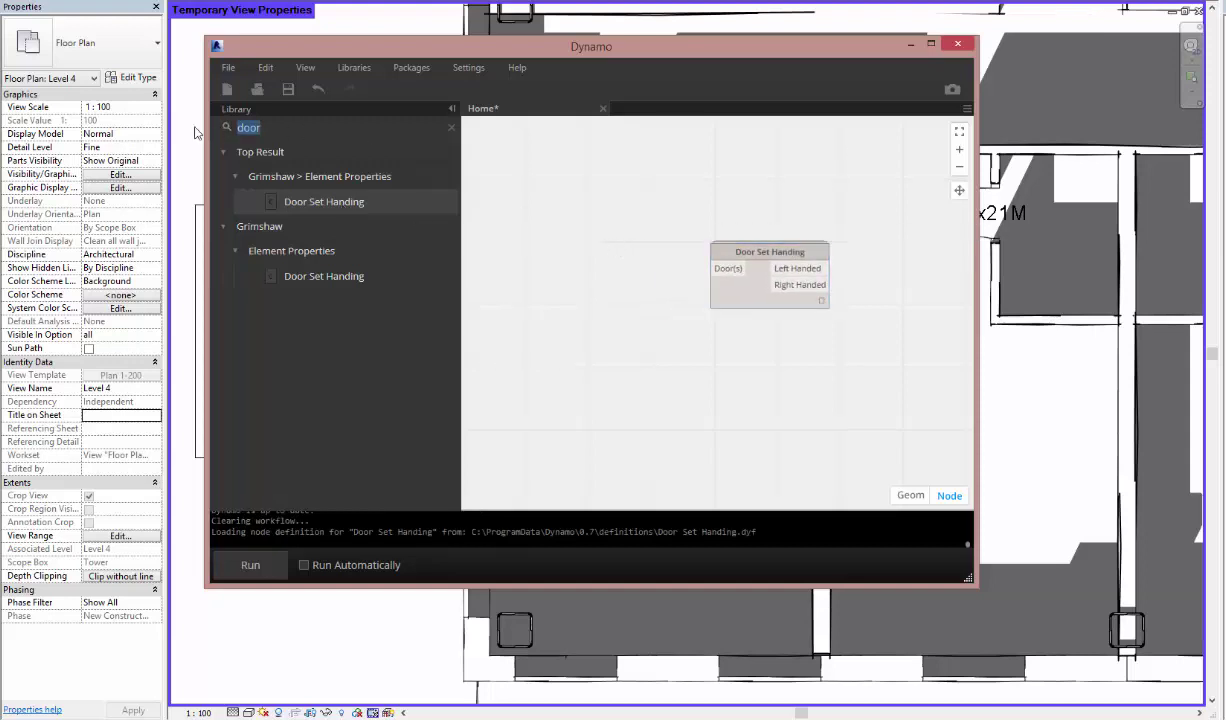
pyautogui.click(304, 130)
pyautogui.write('select fa')
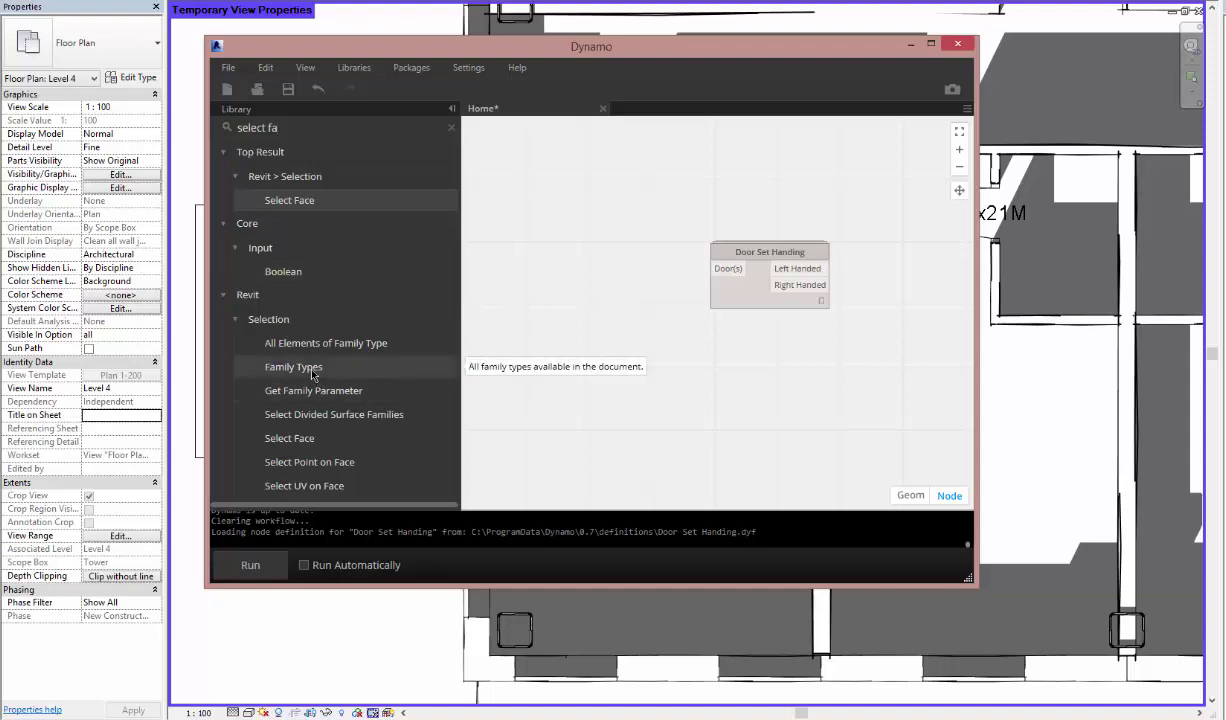
# Step: Place two Family Types nodes and set the first to Single Flush:7x21M
pyautogui.click(293, 367)
pyautogui.moveTo(710, 353)
pyautogui.mouseDown()
pyautogui.moveTo(669, 296)
pyautogui.moveTo(539, 232)
pyautogui.mouseUp()
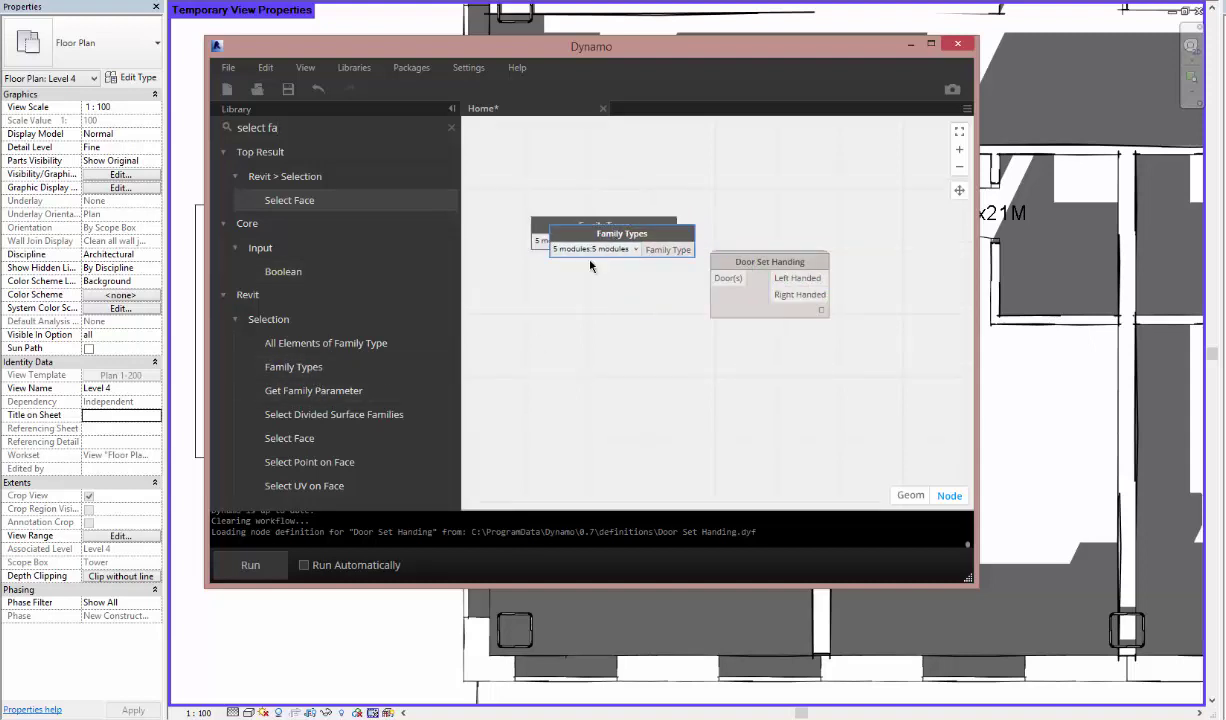
pyautogui.click(588, 241)
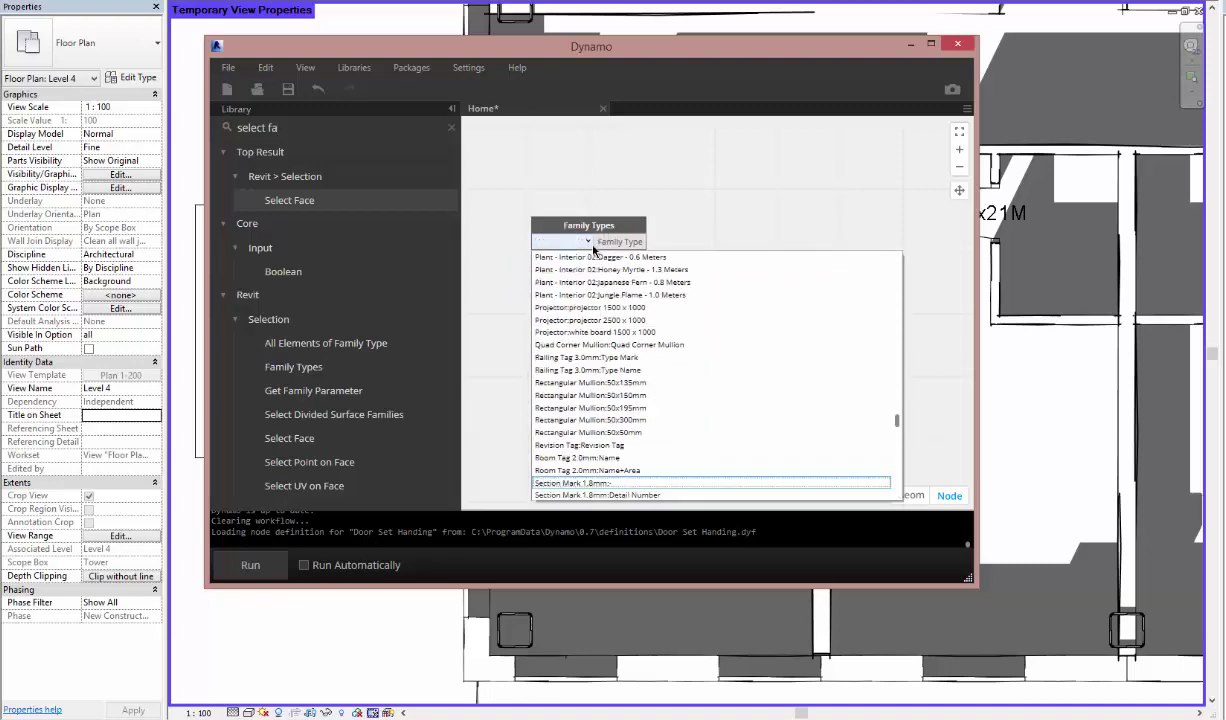
pyautogui.scroll(-3, 580, 330)
pyautogui.scroll(-2, 575, 350)
pyautogui.click(565, 368)
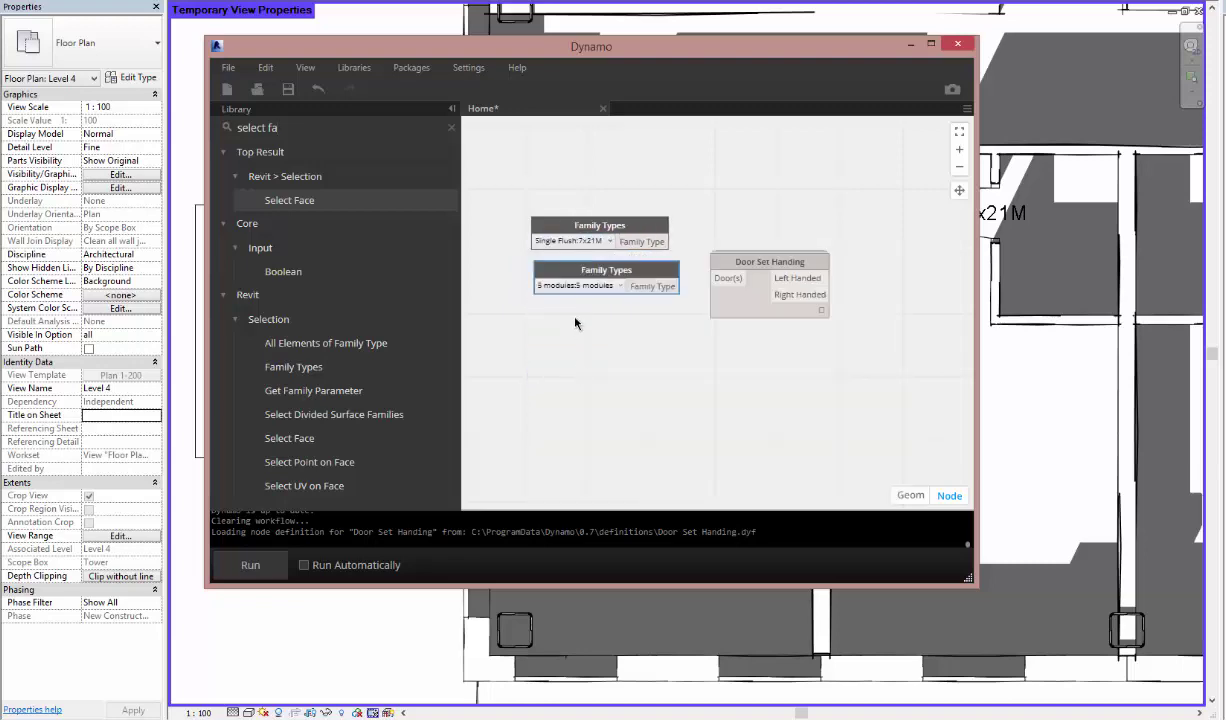
# Step: Set the second Family Types node to Single Flush:9x21M and move Door Set Handing lower right
pyautogui.click(560, 285)
pyautogui.scroll(-3, 580, 355)
pyautogui.scroll(-3, 585, 420)
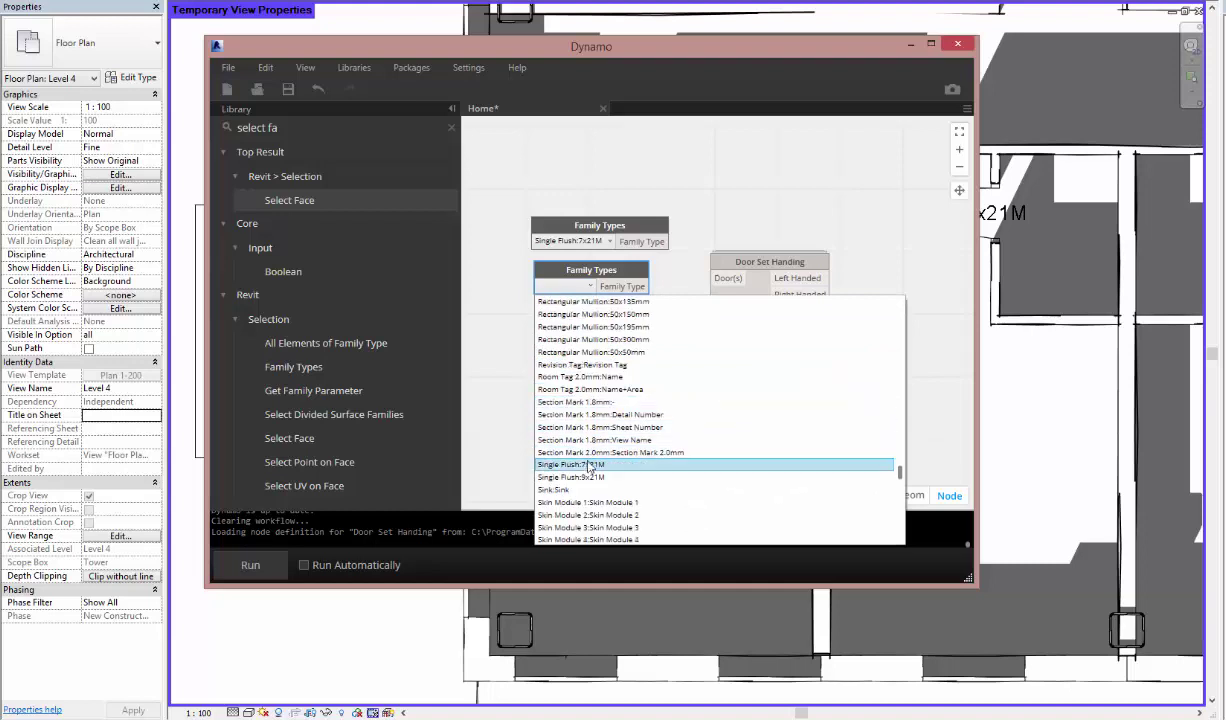
pyautogui.click(575, 477)
pyautogui.moveTo(750, 299)
pyautogui.mouseDown()
pyautogui.moveTo(824, 348)
pyautogui.moveTo(876, 439)
pyautogui.mouseUp()
pyautogui.moveTo(600, 271); pyautogui.dragTo(578, 274)
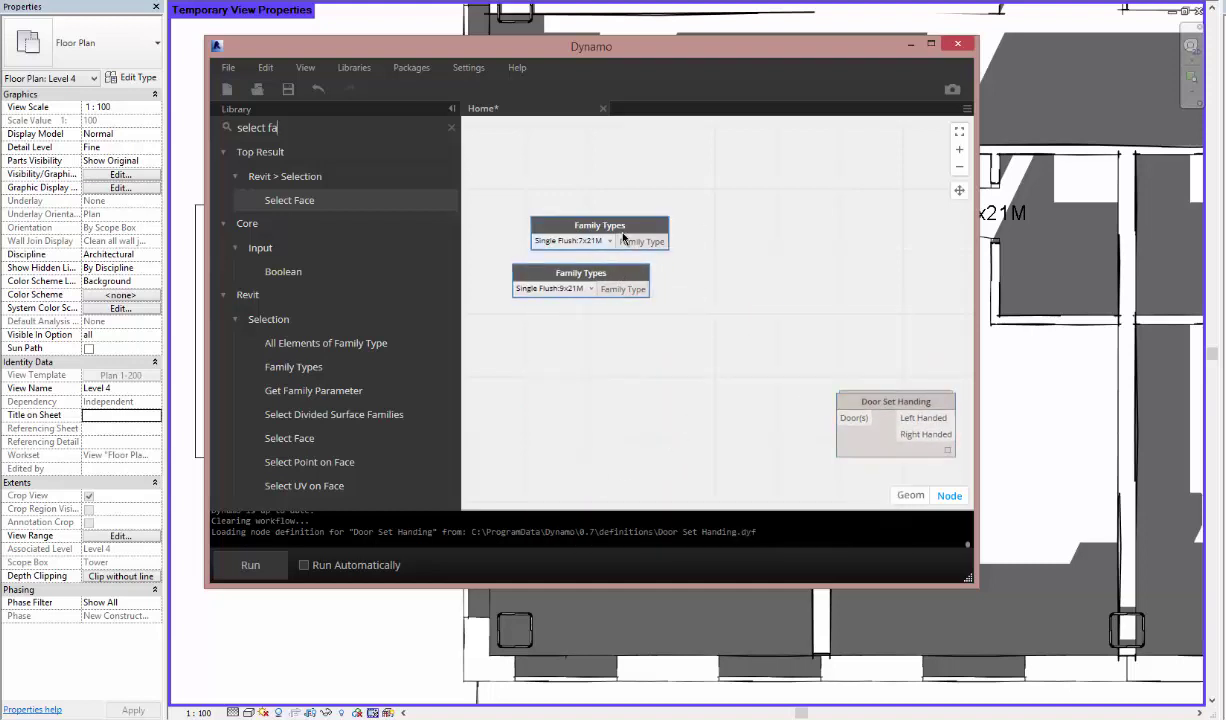
# Step: Add a two-input List.Create node with both Family Types wired into index0 and index1
pyautogui.moveTo(616, 230); pyautogui.dragTo(598, 224)
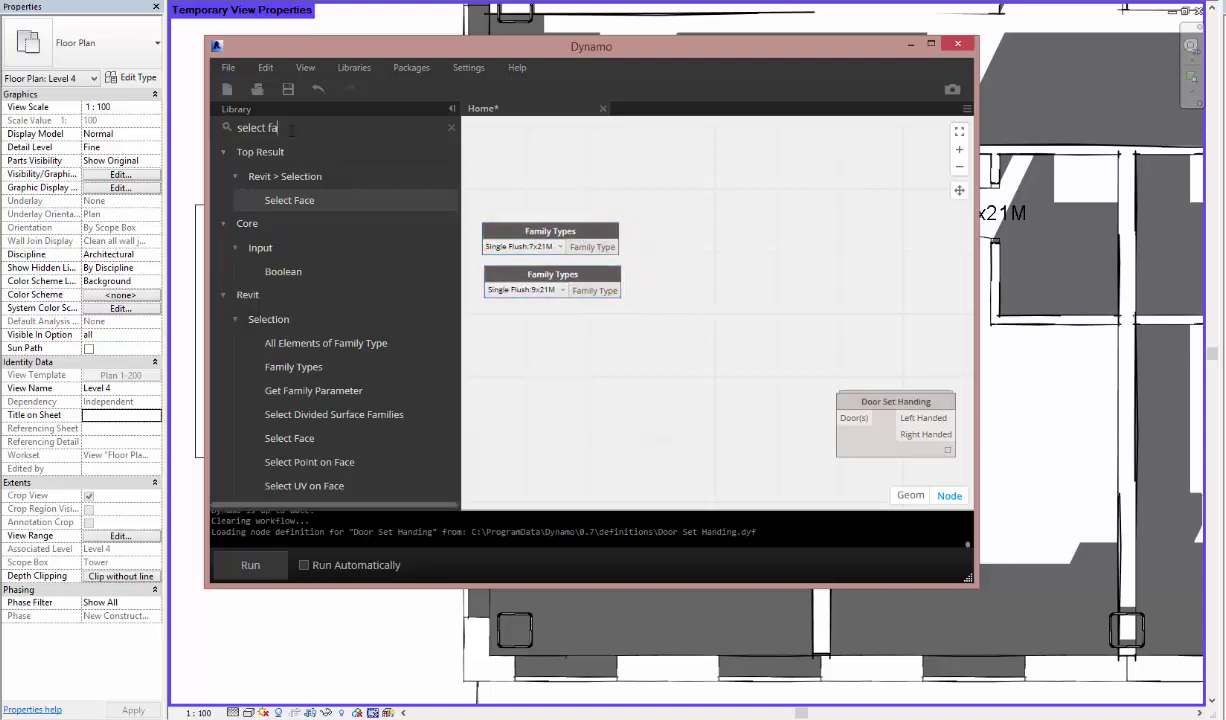
pyautogui.click(245, 127)
pyautogui.press('BackSpace')
pyautogui.write('c')
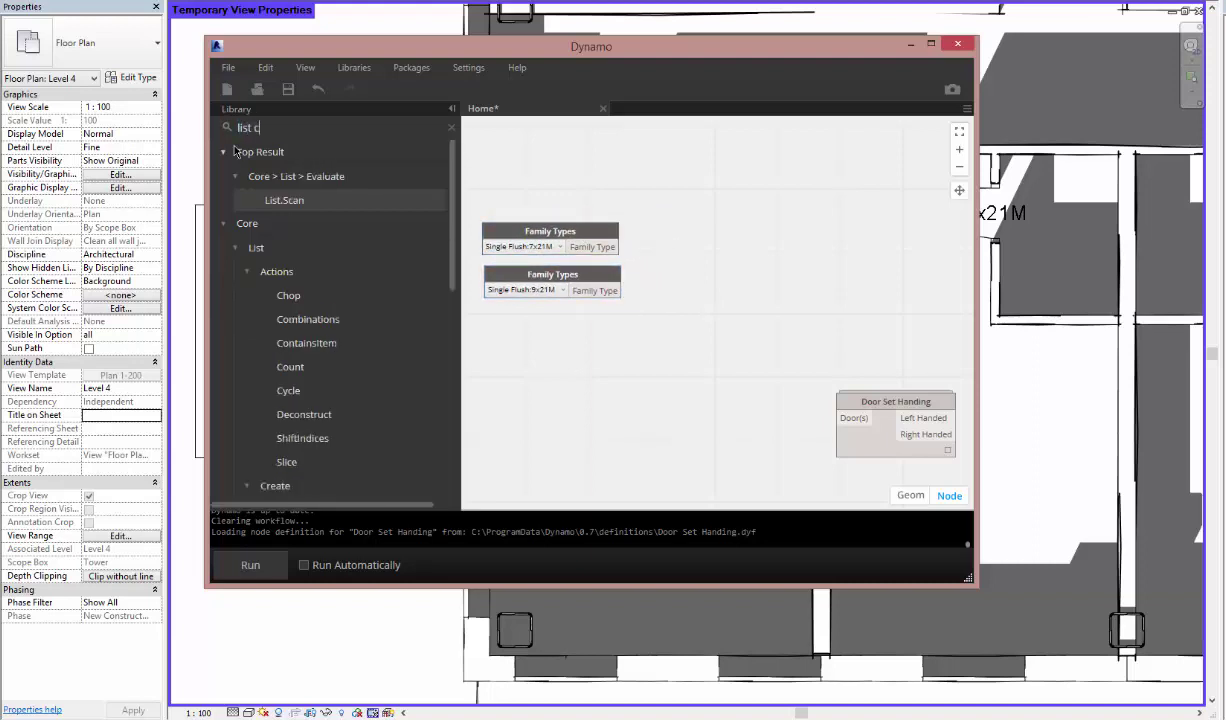
pyautogui.scroll(-2, 307, 230)
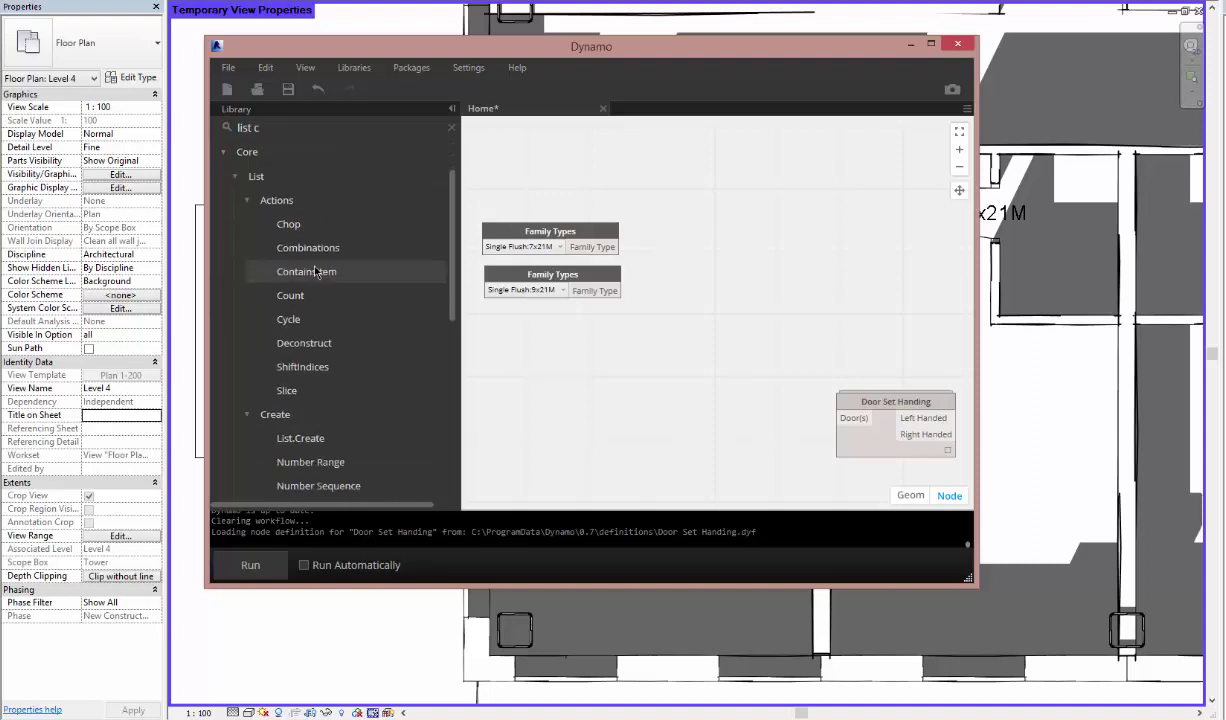
pyautogui.click(300, 438)
pyautogui.moveTo(729, 323); pyautogui.dragTo(681, 250)
pyautogui.click(701, 259)
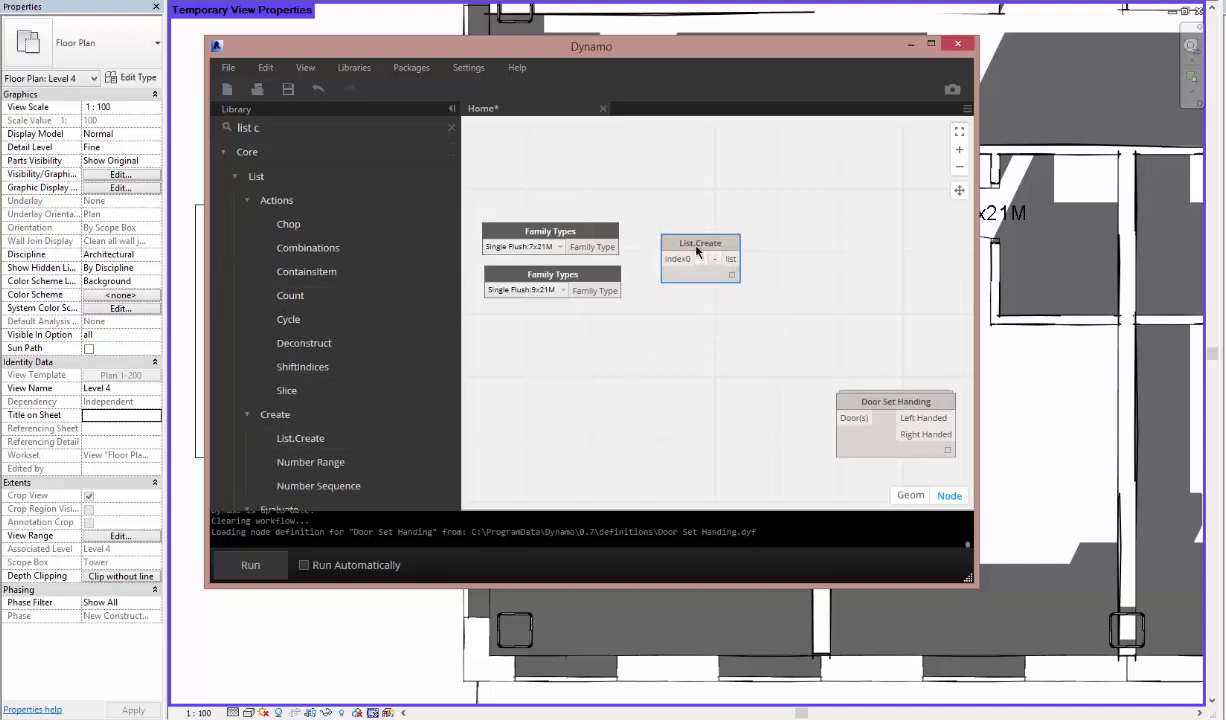
pyautogui.click(620, 247)
pyautogui.click(668, 259)
pyautogui.click(622, 290)
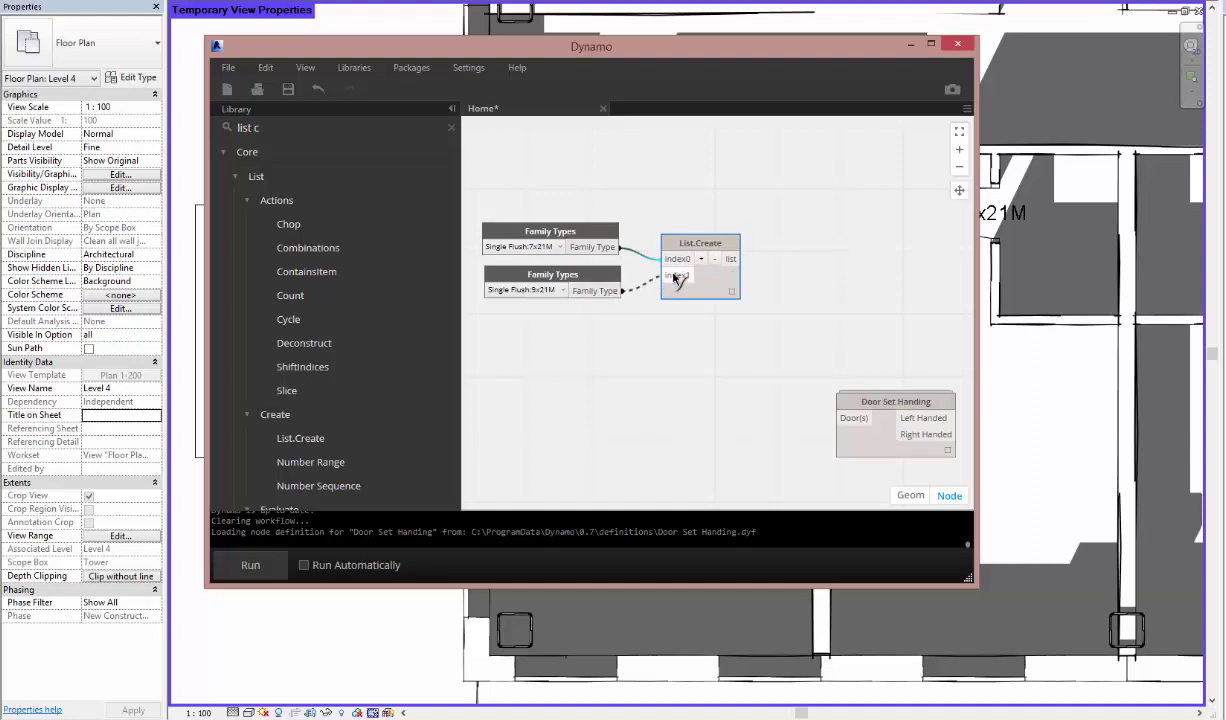
pyautogui.click(668, 274)
# Step: Feed the list into a Watch node and run the graph to show both door types
pyautogui.tripleClick(240, 127)
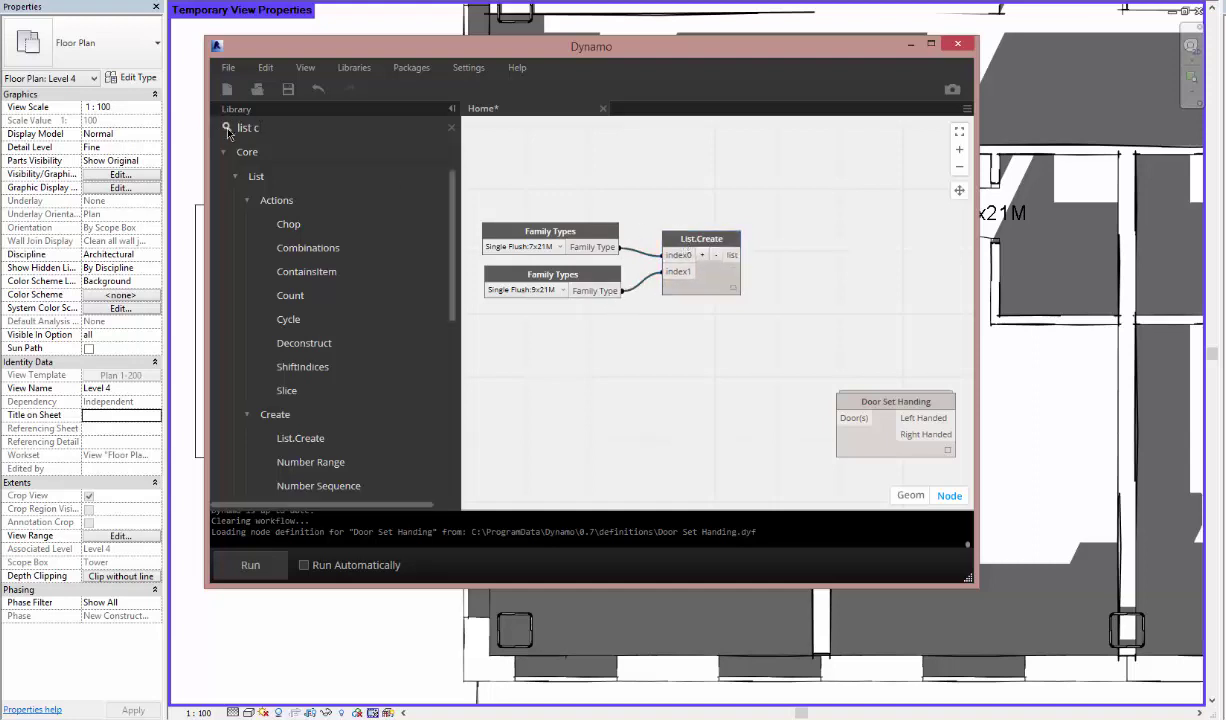
pyautogui.write('wa')
pyautogui.click(279, 271)
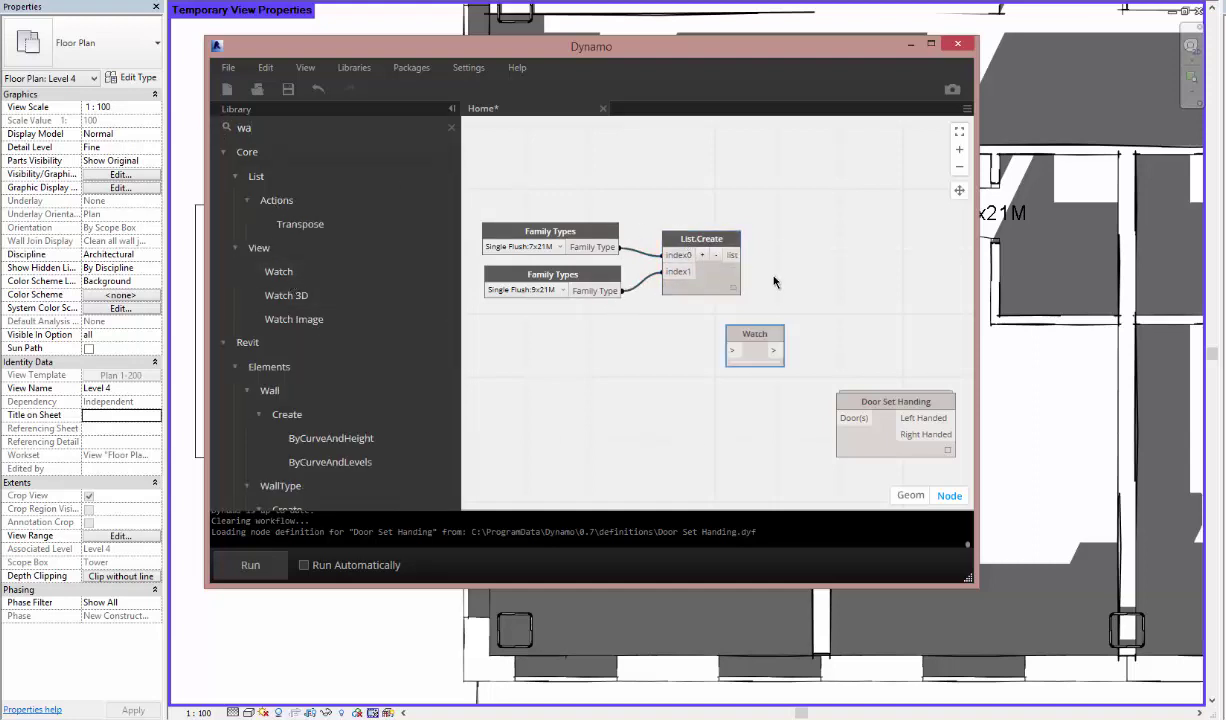
pyautogui.moveTo(752, 336); pyautogui.dragTo(803, 244)
pyautogui.click(742, 255)
pyautogui.click(783, 256)
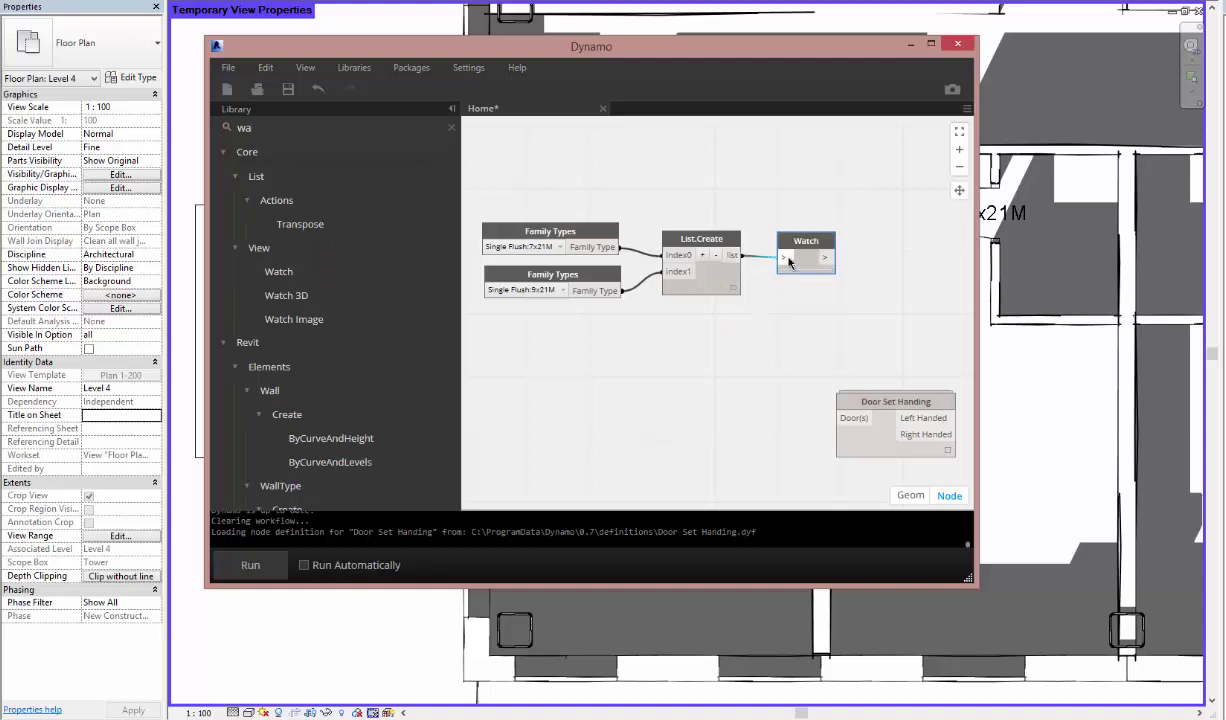
pyautogui.press('F5')
pyautogui.moveTo(778, 214); pyautogui.dragTo(698, 255, button='middle')
pyautogui.click(744, 238)
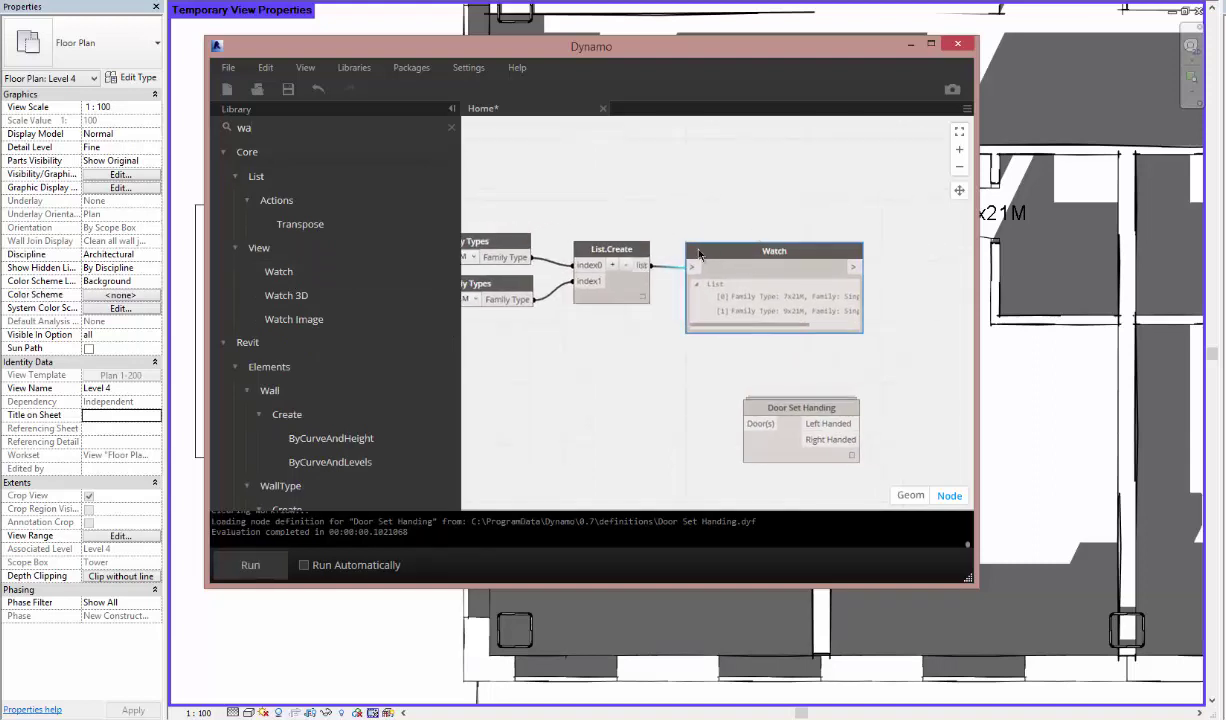
pyautogui.moveTo(458, 305); pyautogui.dragTo(400, 305)
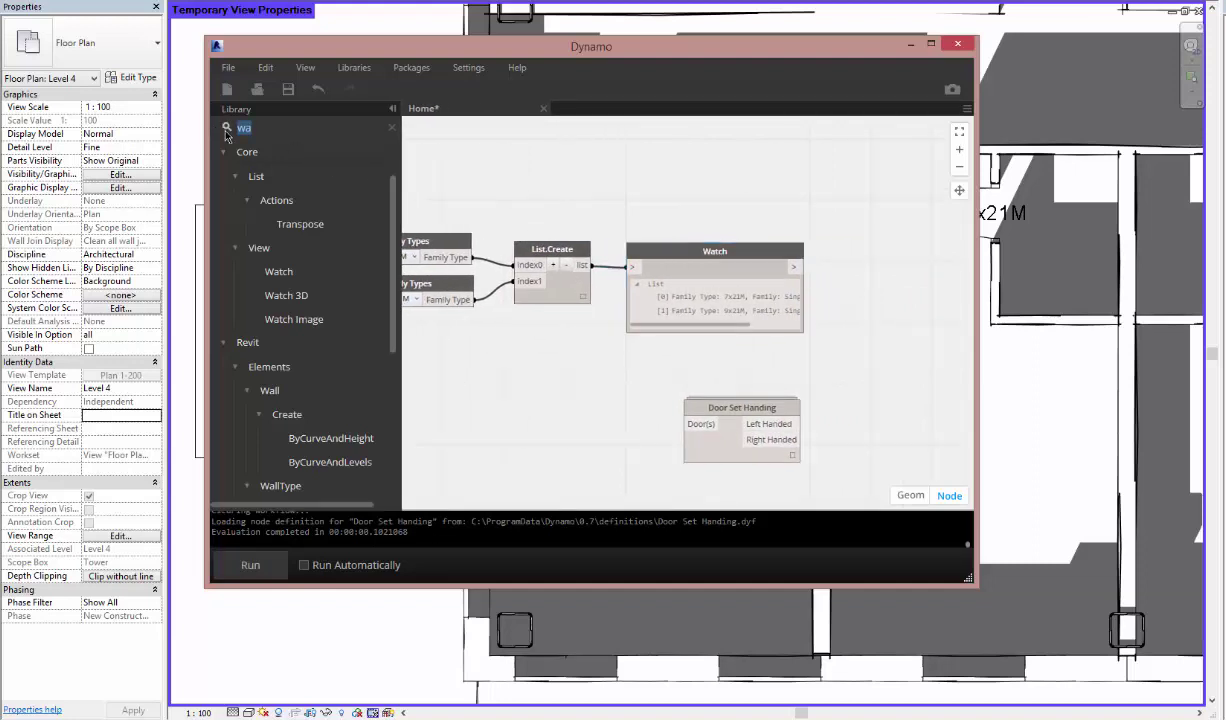
# Step: Place an All Elements of Family Type node, preview its doors in the Watch node, then delete the Watch
pyautogui.write('elements f')
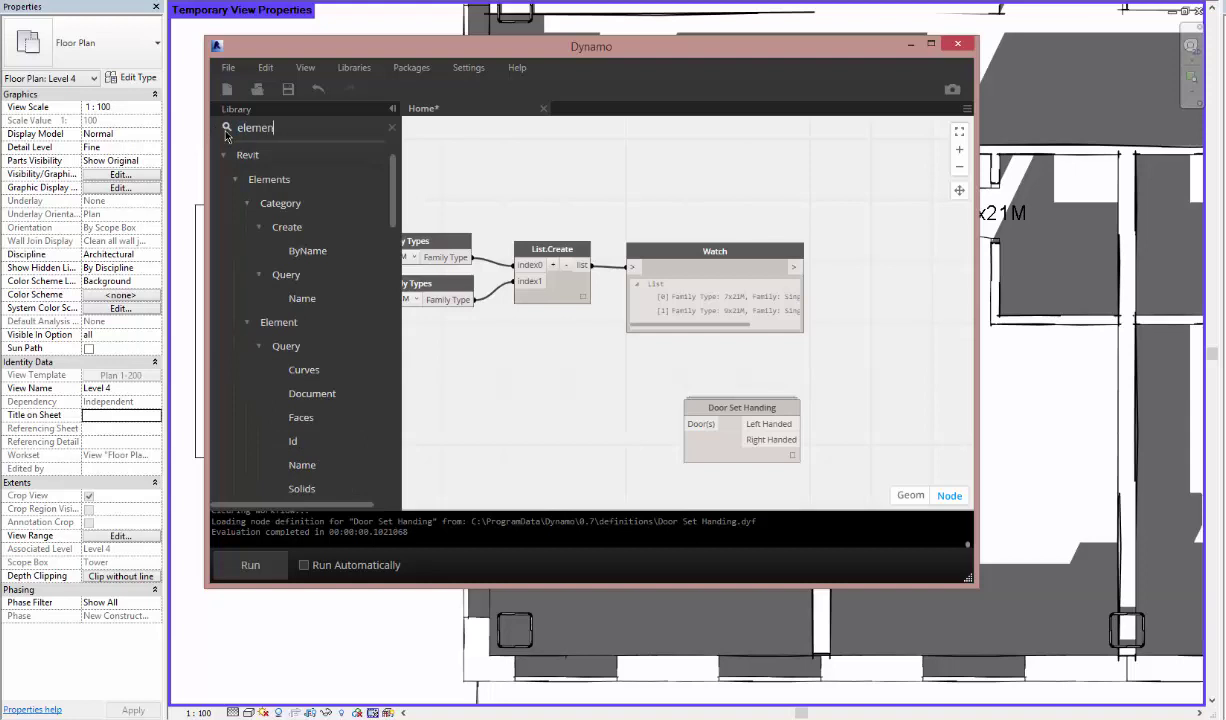
pyautogui.write('rom')
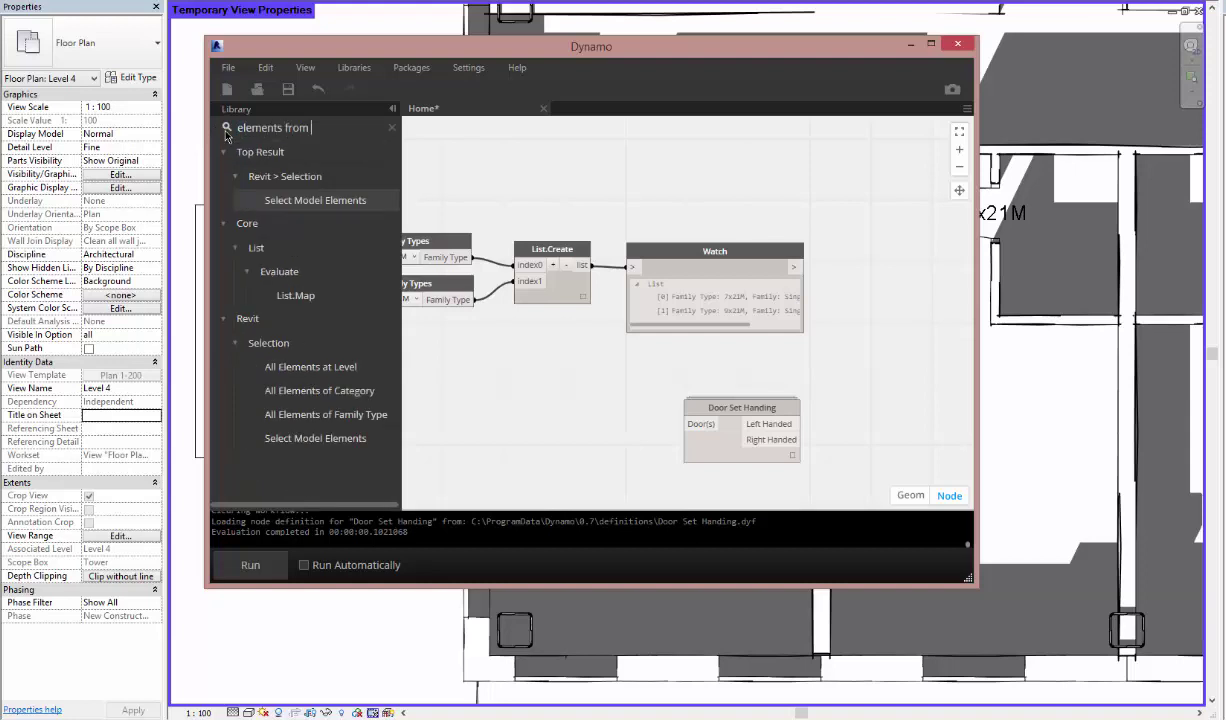
pyautogui.moveTo(340, 414); pyautogui.dragTo(623, 273)
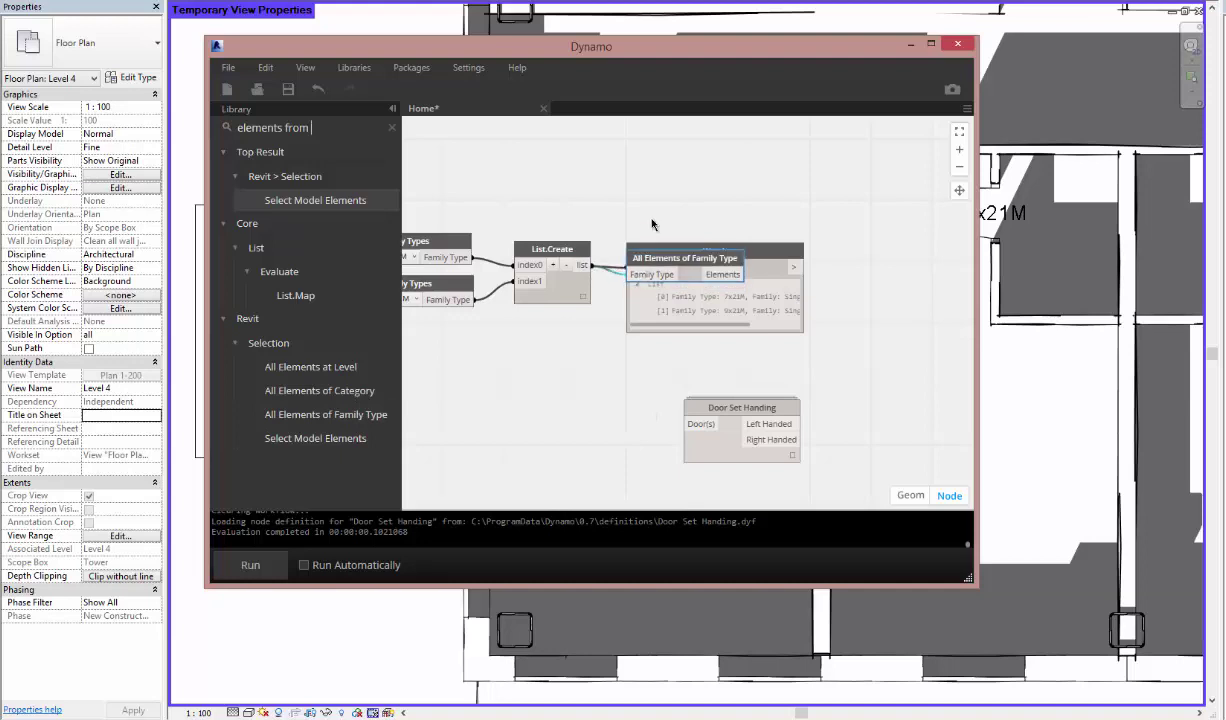
pyautogui.moveTo(623, 273); pyautogui.dragTo(622, 208)
pyautogui.moveTo(715, 266); pyautogui.dragTo(801, 293)
pyautogui.moveTo(742, 215); pyautogui.dragTo(717, 293)
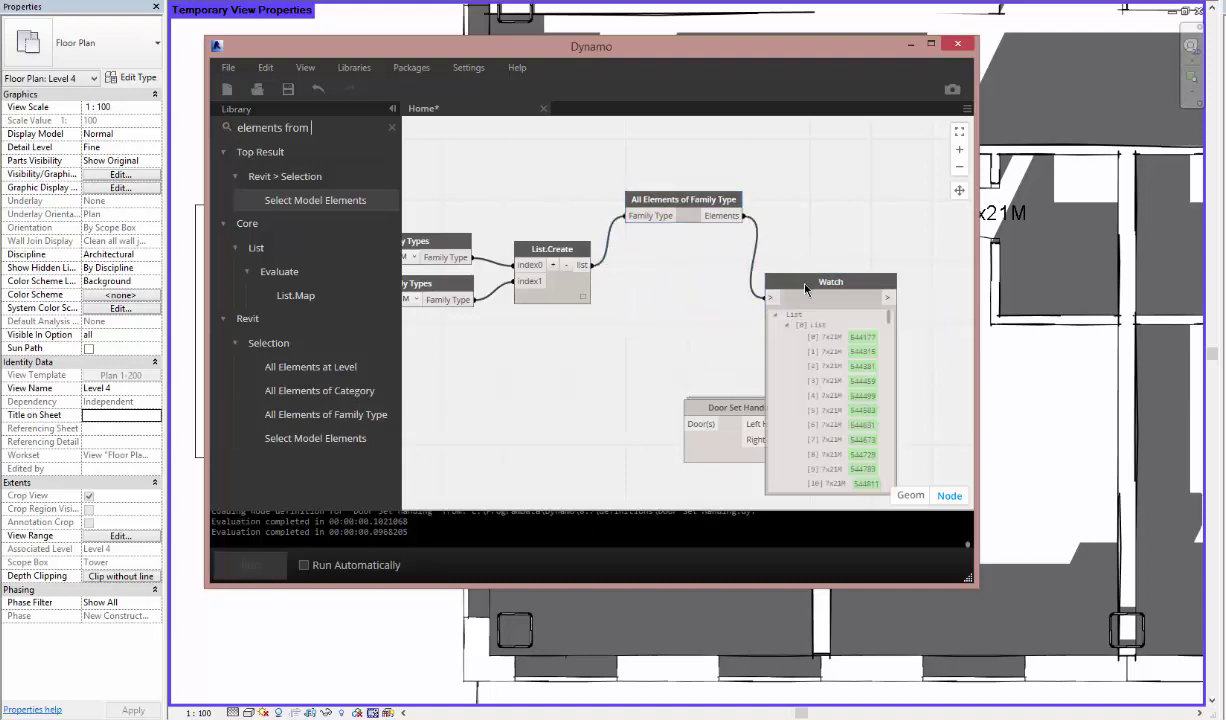
pyautogui.moveTo(806, 285); pyautogui.dragTo(826, 280)
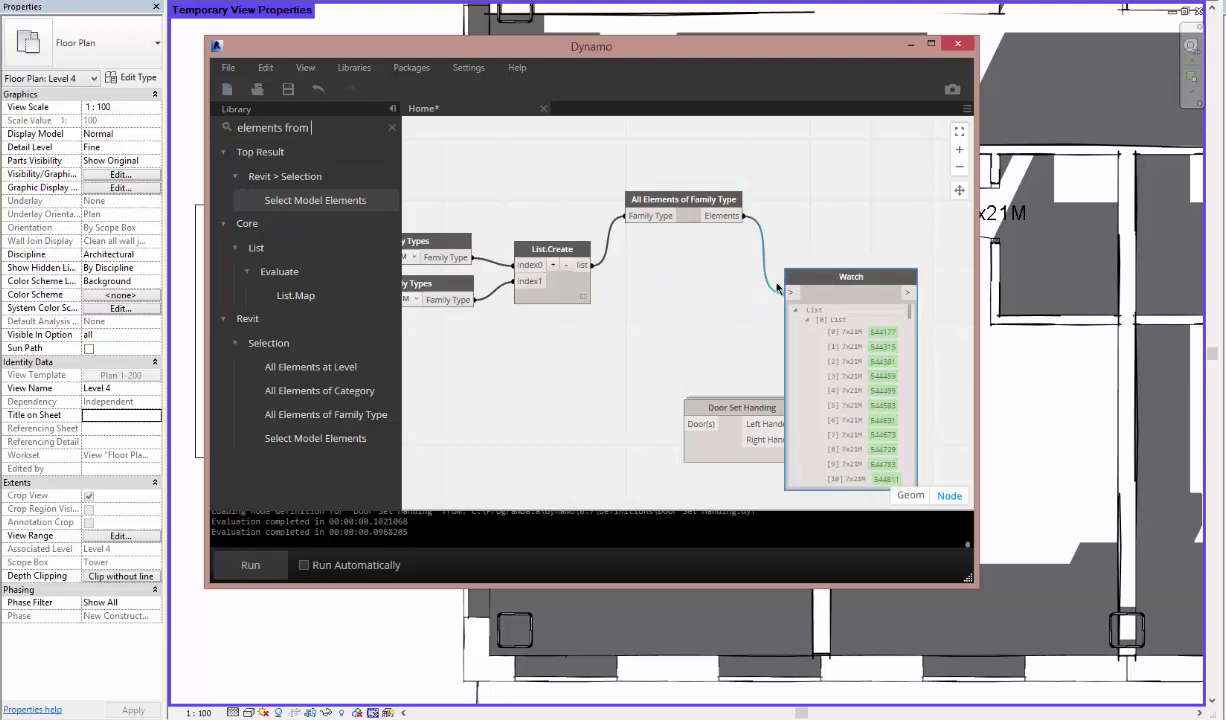
pyautogui.press('Delete')
# Step: Align All Elements of Family Type with List.Create and wire its Elements into Door Set Handing's Door(s)
pyautogui.moveTo(690, 204); pyautogui.dragTo(703, 249)
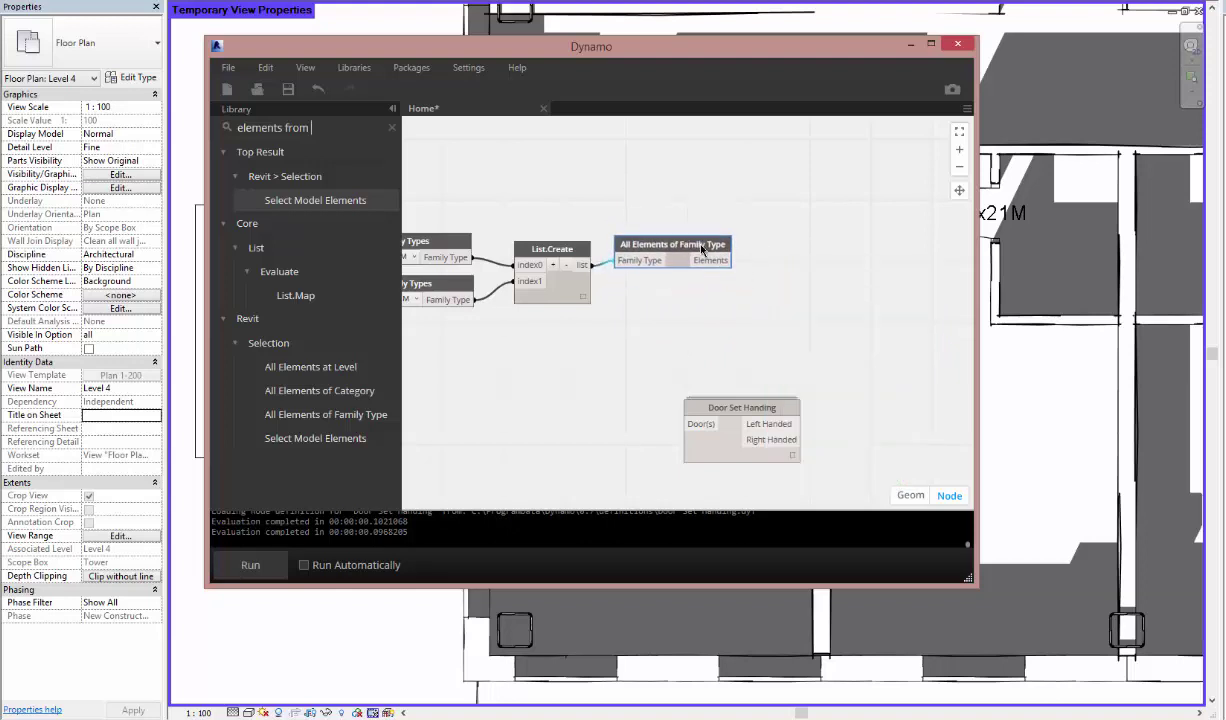
pyautogui.keyDown('shift'); pyautogui.click(530, 256); pyautogui.keyUp('shift')
pyautogui.rightClick(612, 172)
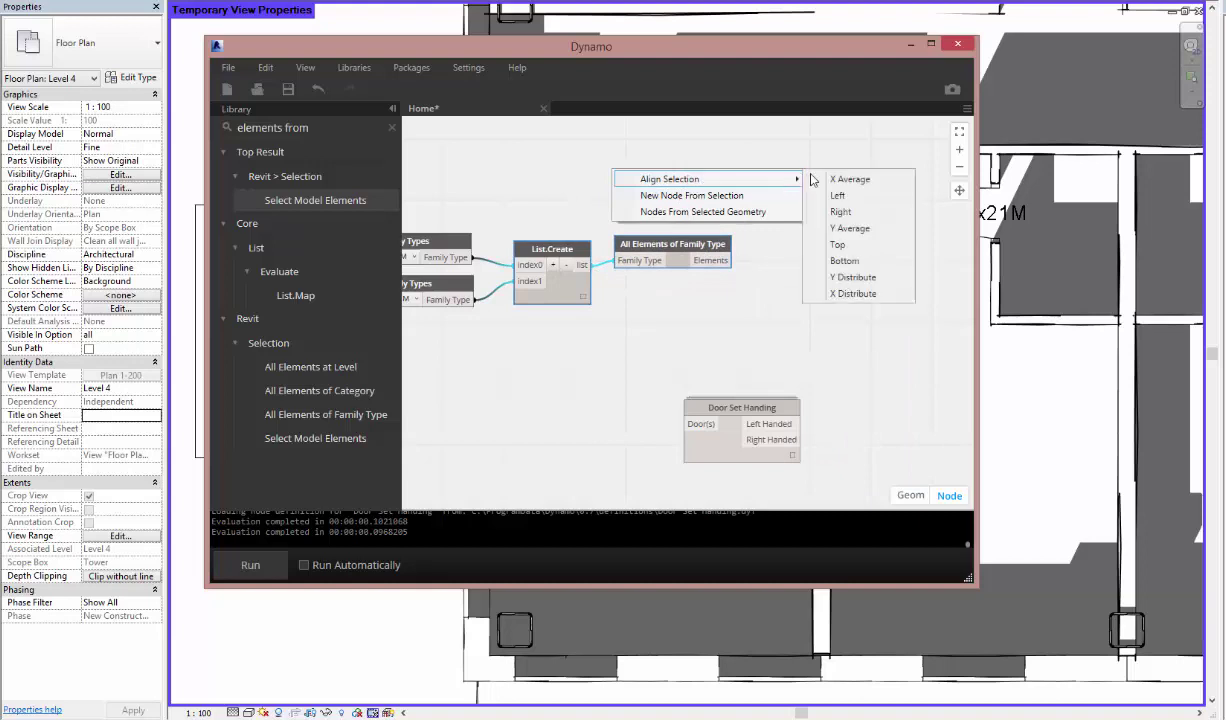
pyautogui.click(850, 229)
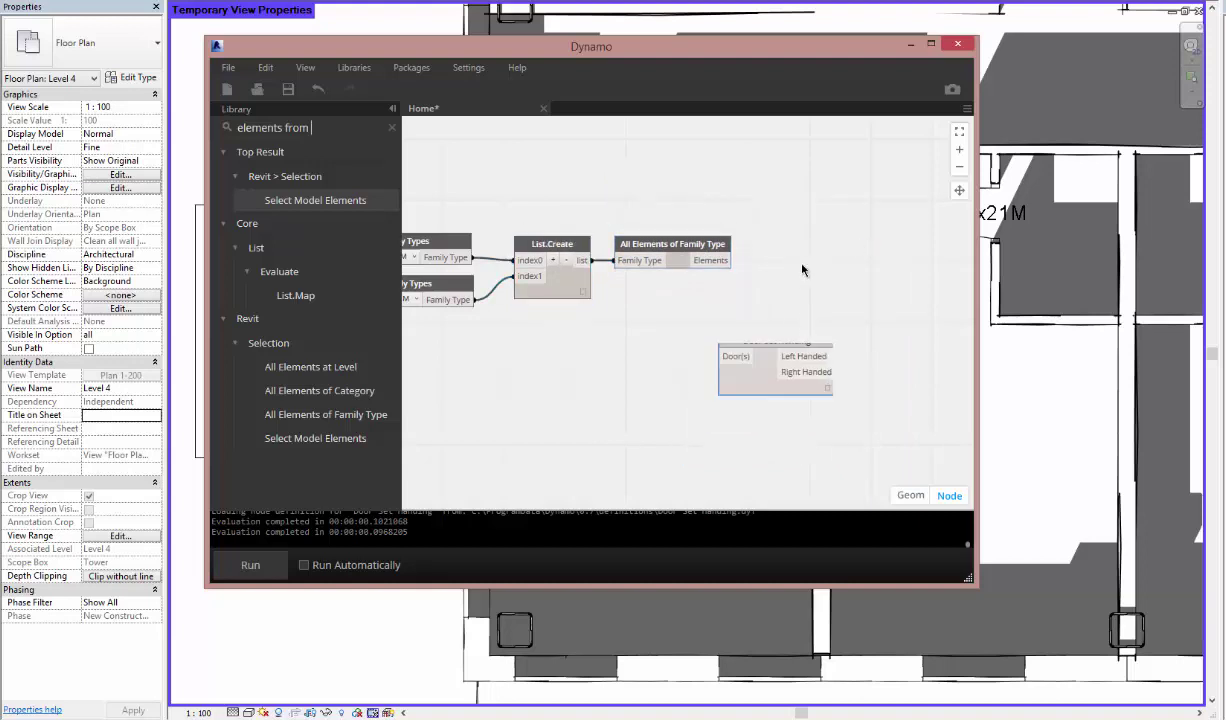
pyautogui.moveTo(775, 347); pyautogui.dragTo(814, 249)
pyautogui.moveTo(733, 260); pyautogui.dragTo(764, 266)
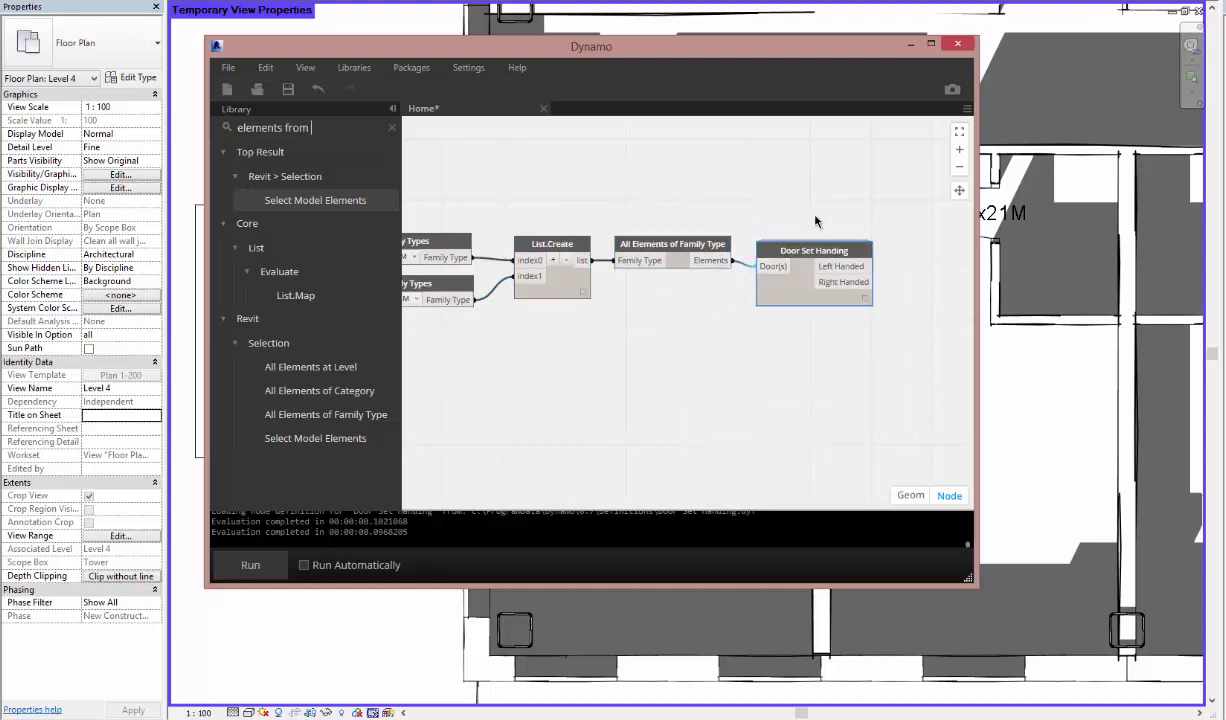
pyautogui.scroll(-2, 787, 213)
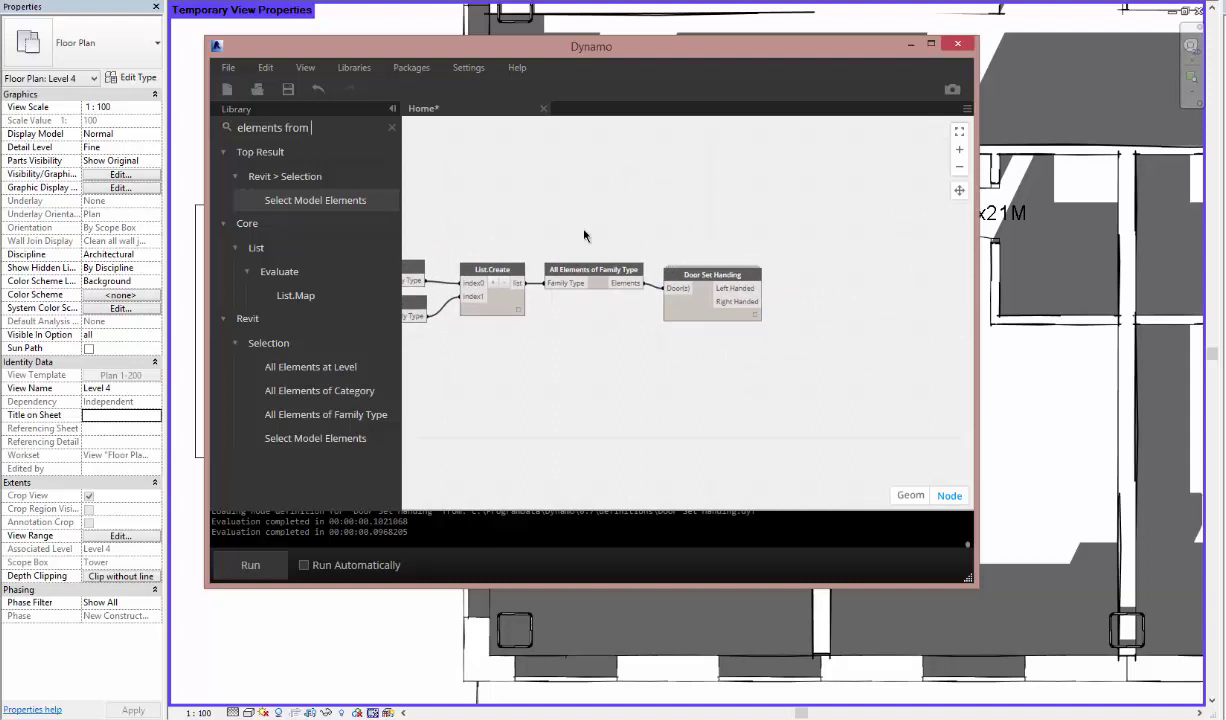
pyautogui.moveTo(659, 299); pyautogui.dragTo(673, 291)
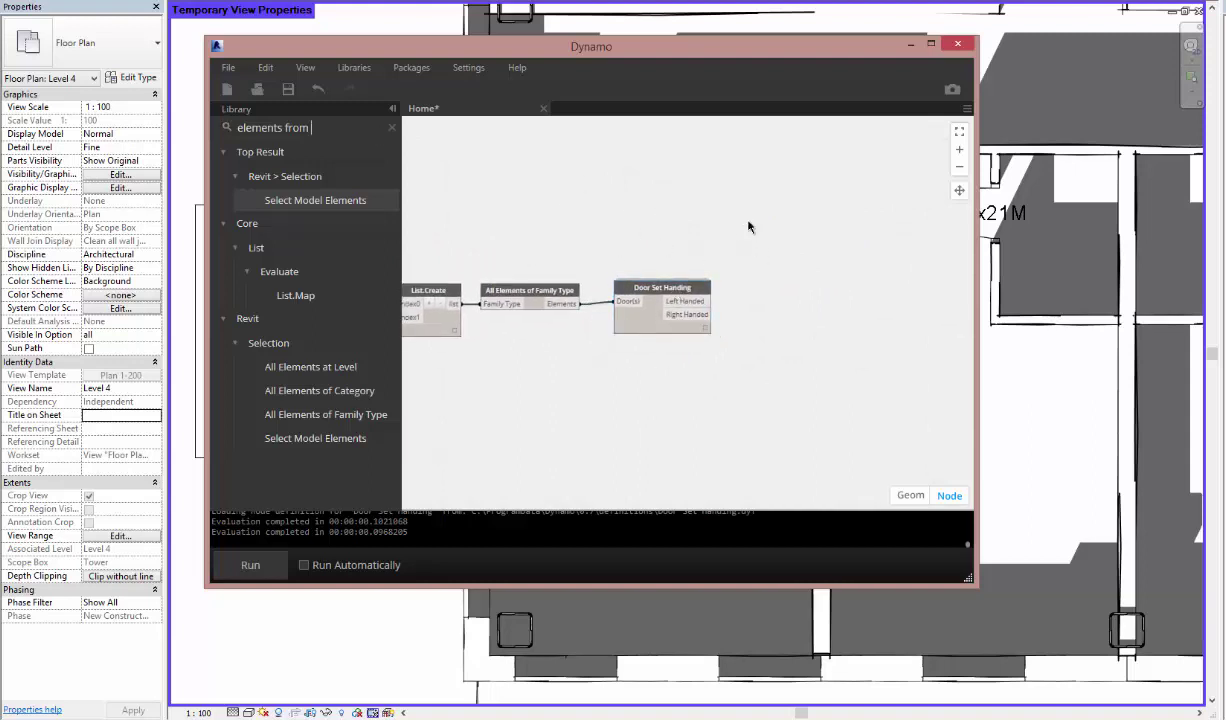
# Step: Create a Code Block with lines "Swing"; and "Left"; and move it up to the right
pyautogui.doubleClick(730, 243)
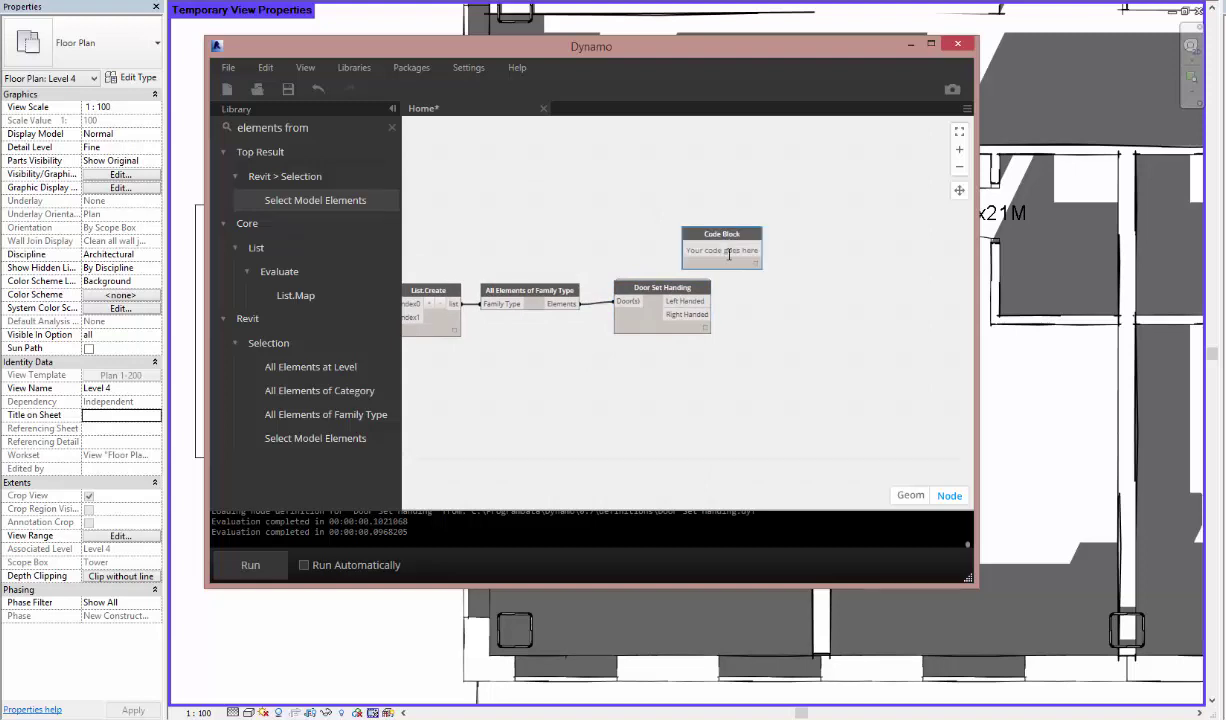
pyautogui.write('-')
pyautogui.write(';')
pyautogui.press('Return')
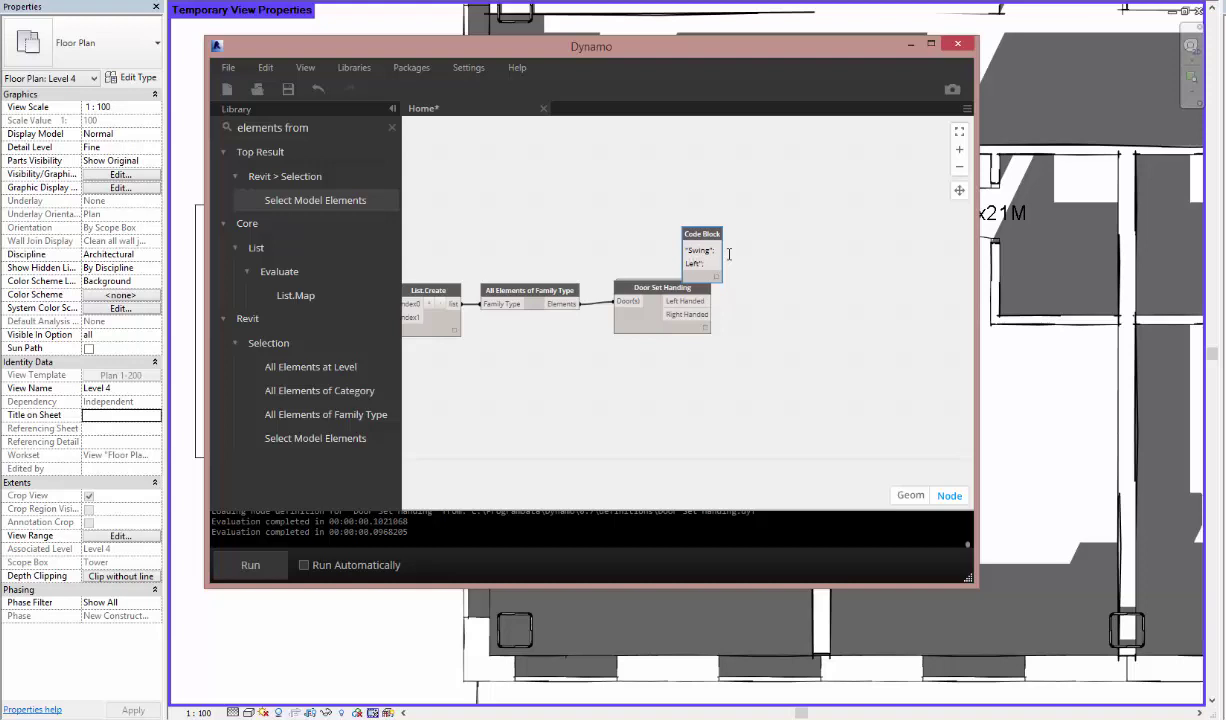
pyautogui.click(784, 231)
pyautogui.moveTo(724, 233); pyautogui.dragTo(797, 215)
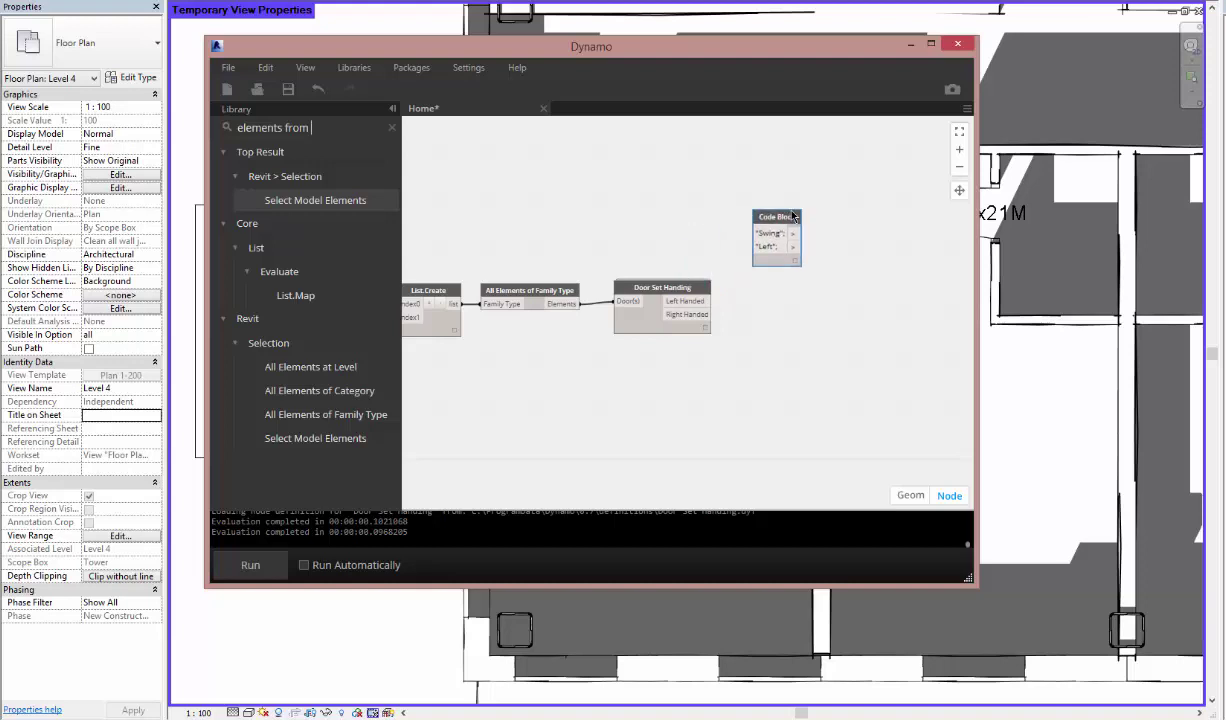
pyautogui.moveTo(310, 127); pyautogui.dragTo(193, 135)
# Step: Add an Element.SetParameterByName node fed Swing, Left and the Left Handed doors
pyautogui.write('set')
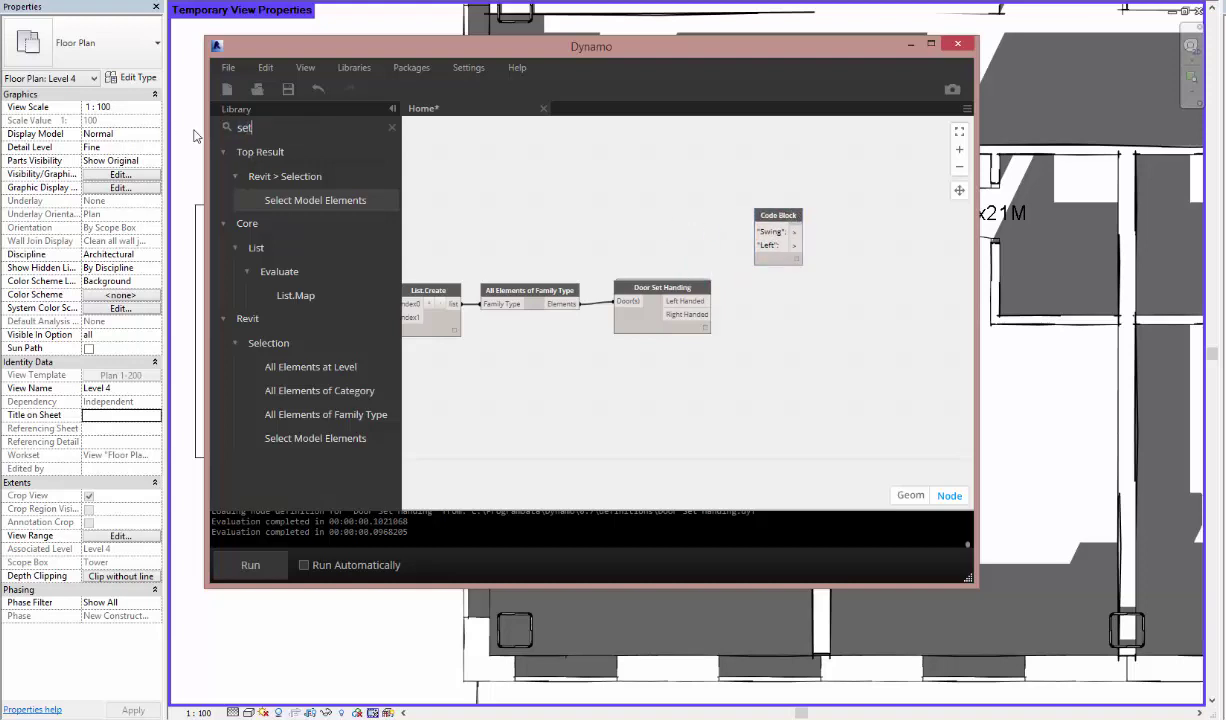
pyautogui.write(' elemen')
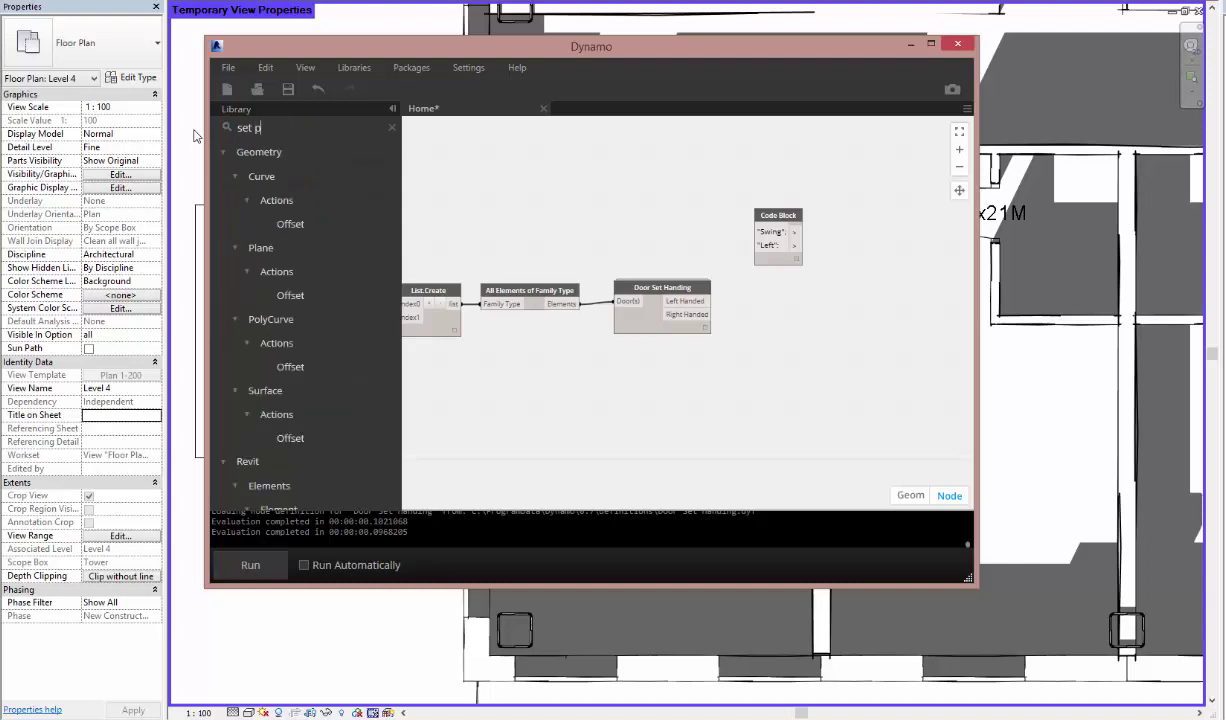
pyautogui.write('ara')
pyautogui.click(290, 200)
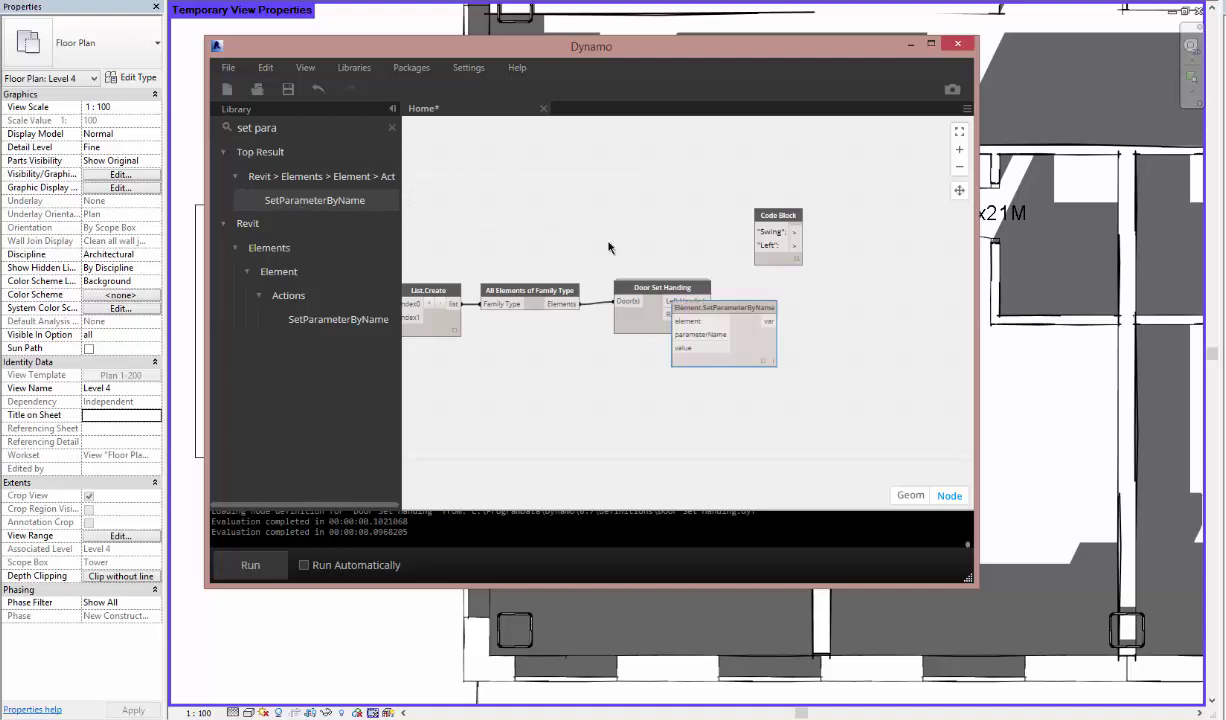
pyautogui.moveTo(817, 305); pyautogui.dragTo(678, 300, button='middle')
pyautogui.moveTo(591, 304); pyautogui.dragTo(760, 212)
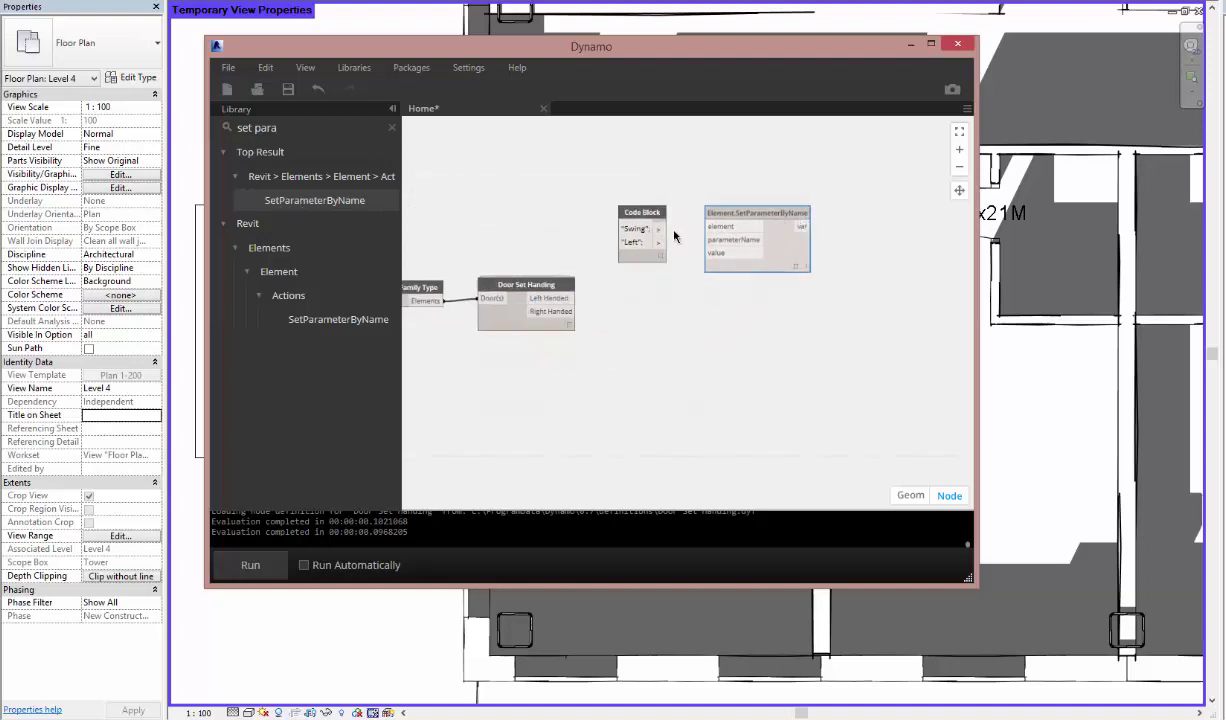
pyautogui.moveTo(658, 229); pyautogui.dragTo(712, 244)
pyautogui.click(712, 242)
pyautogui.moveTo(664, 248); pyautogui.dragTo(707, 252)
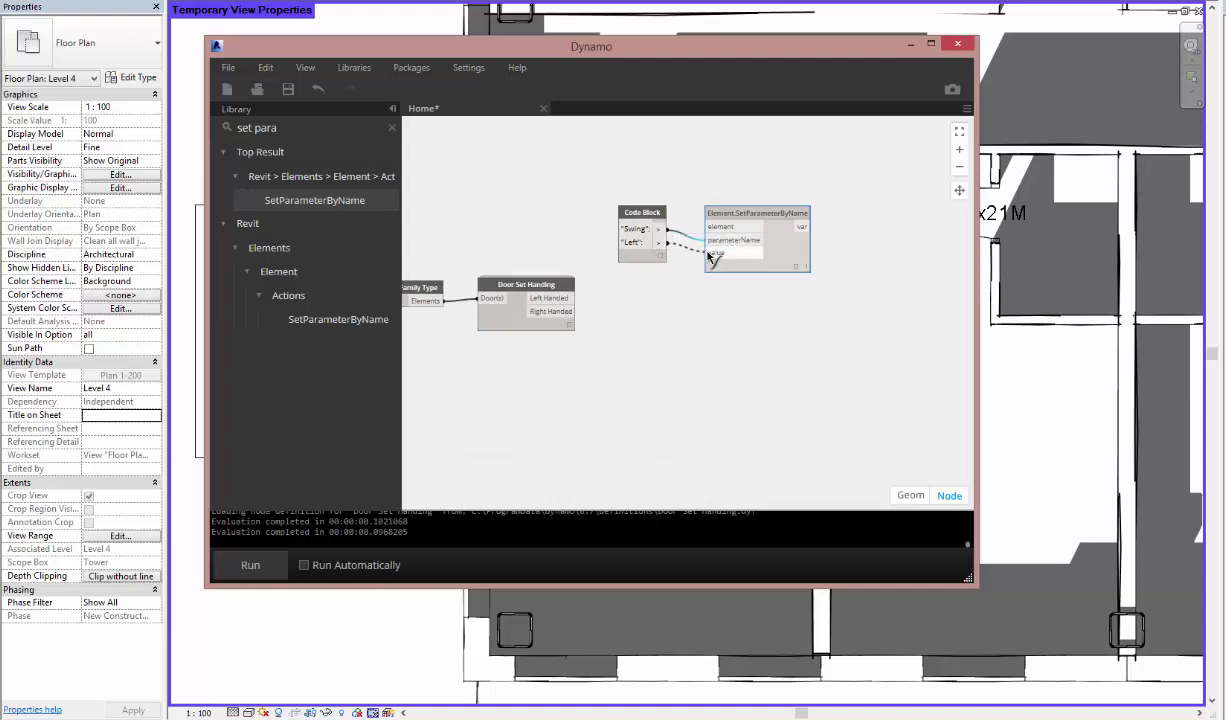
pyautogui.moveTo(643, 214); pyautogui.dragTo(613, 217)
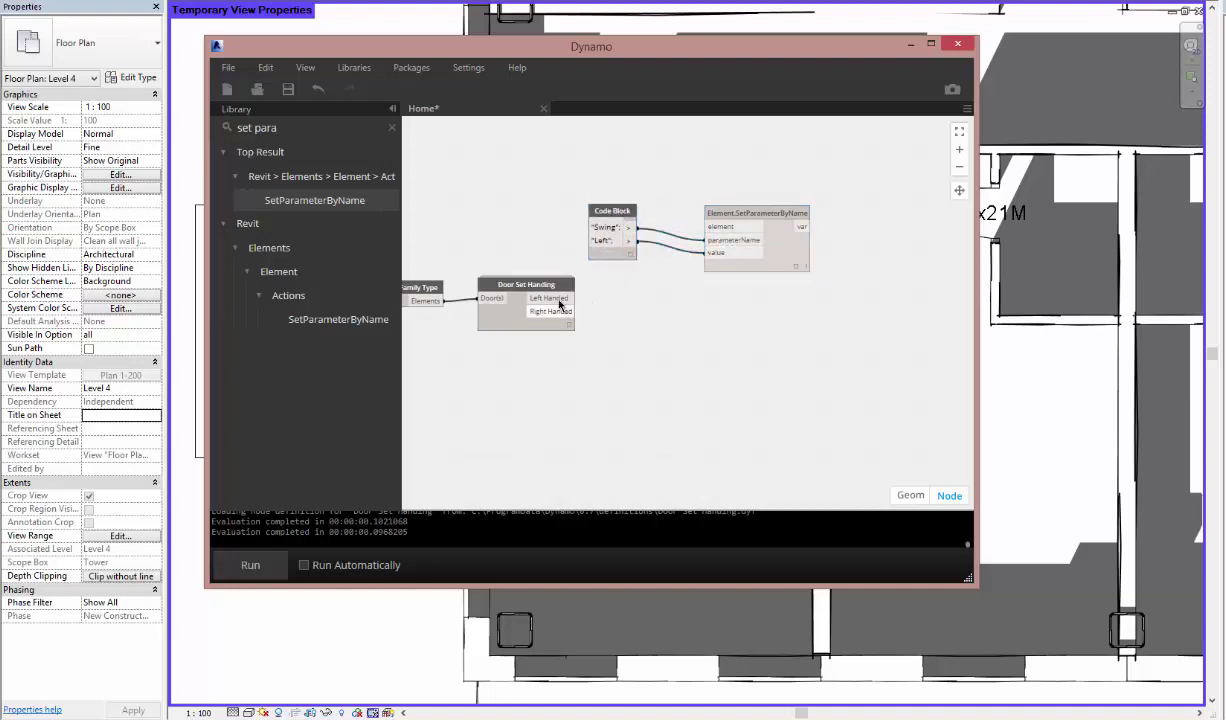
pyautogui.click(572, 298)
pyautogui.click(706, 227)
# Step: Duplicate the code block and setter pair for "Right", wiring in the Right Handed doors
pyautogui.moveTo(692, 262); pyautogui.dragTo(614, 191)
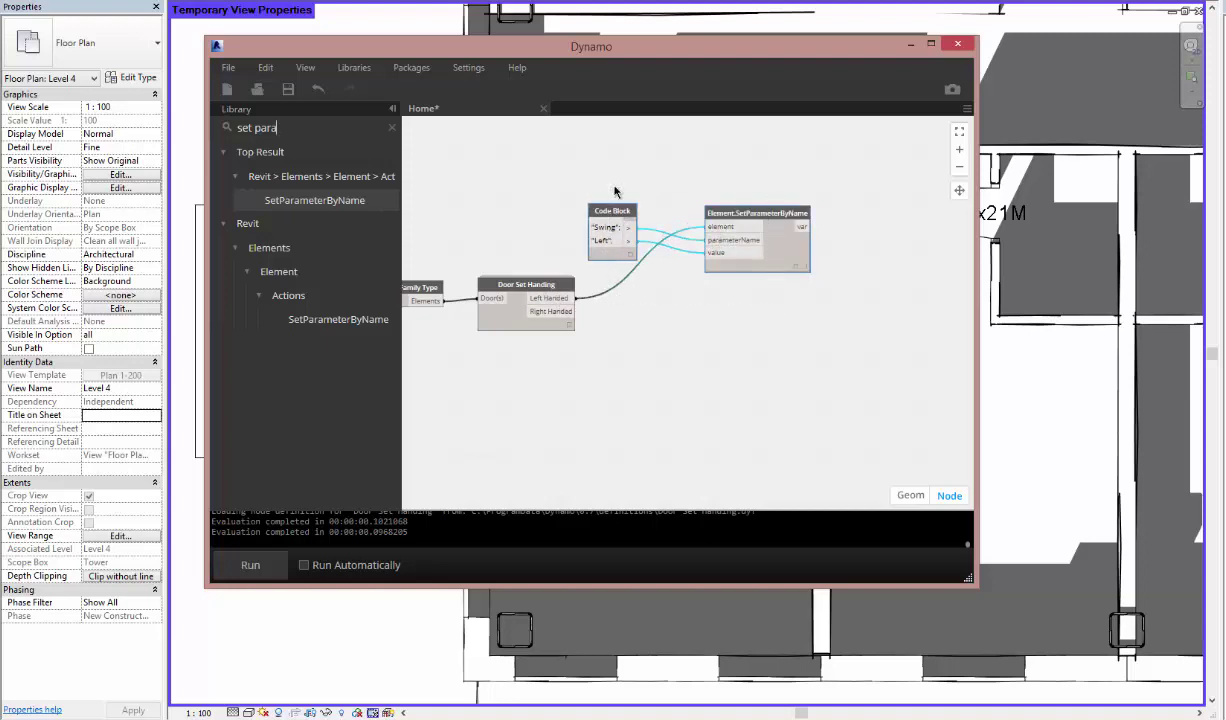
pyautogui.hotkey('ctrl', 'c')
pyautogui.hotkey('ctrl', 'v')
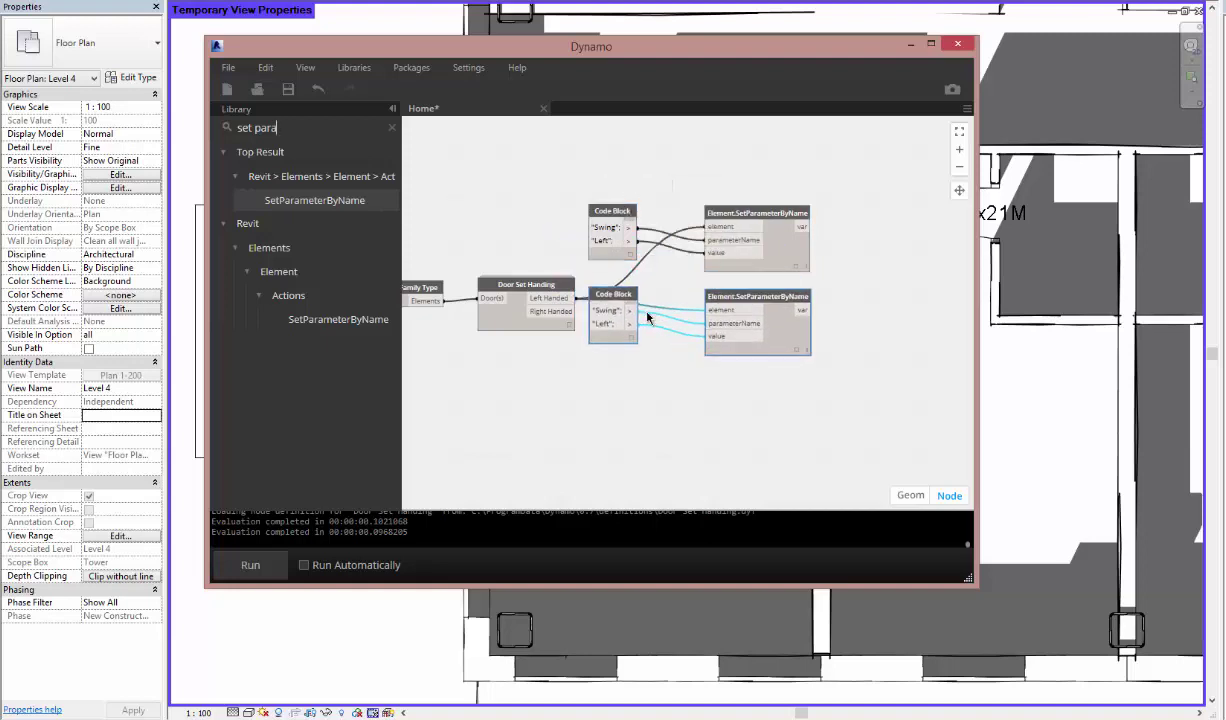
pyautogui.moveTo(640, 300); pyautogui.dragTo(647, 320)
pyautogui.click(668, 368)
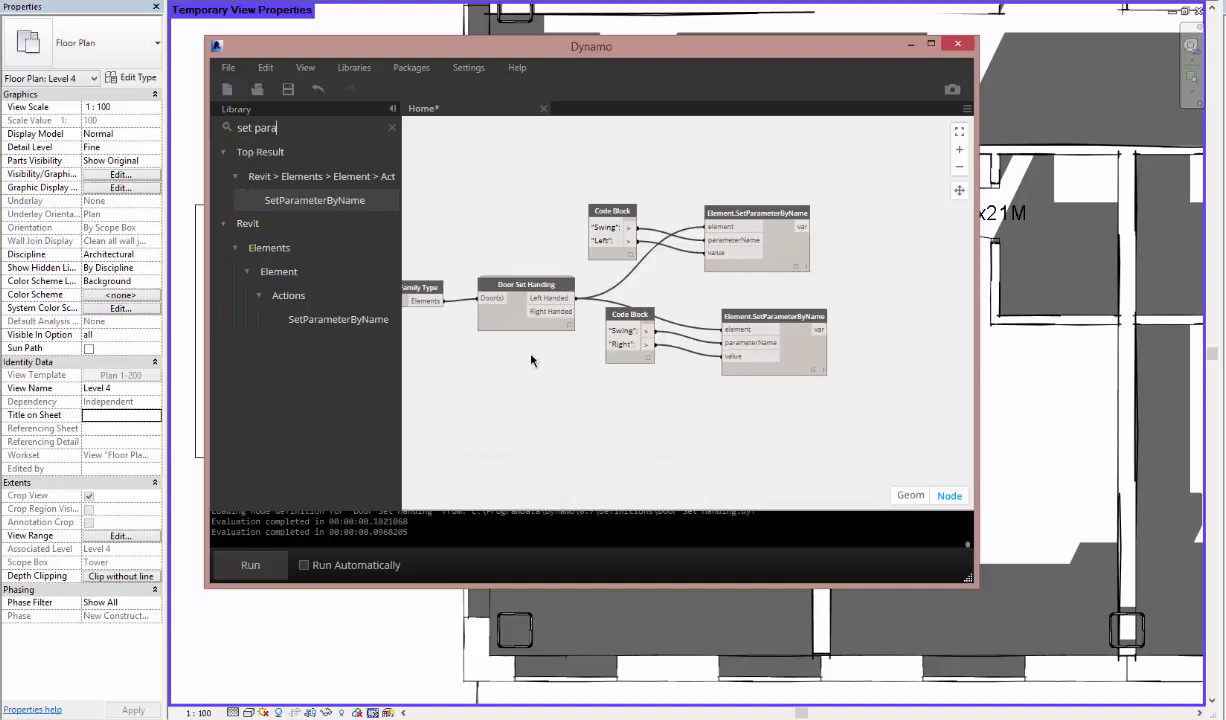
pyautogui.moveTo(568, 311); pyautogui.dragTo(724, 329)
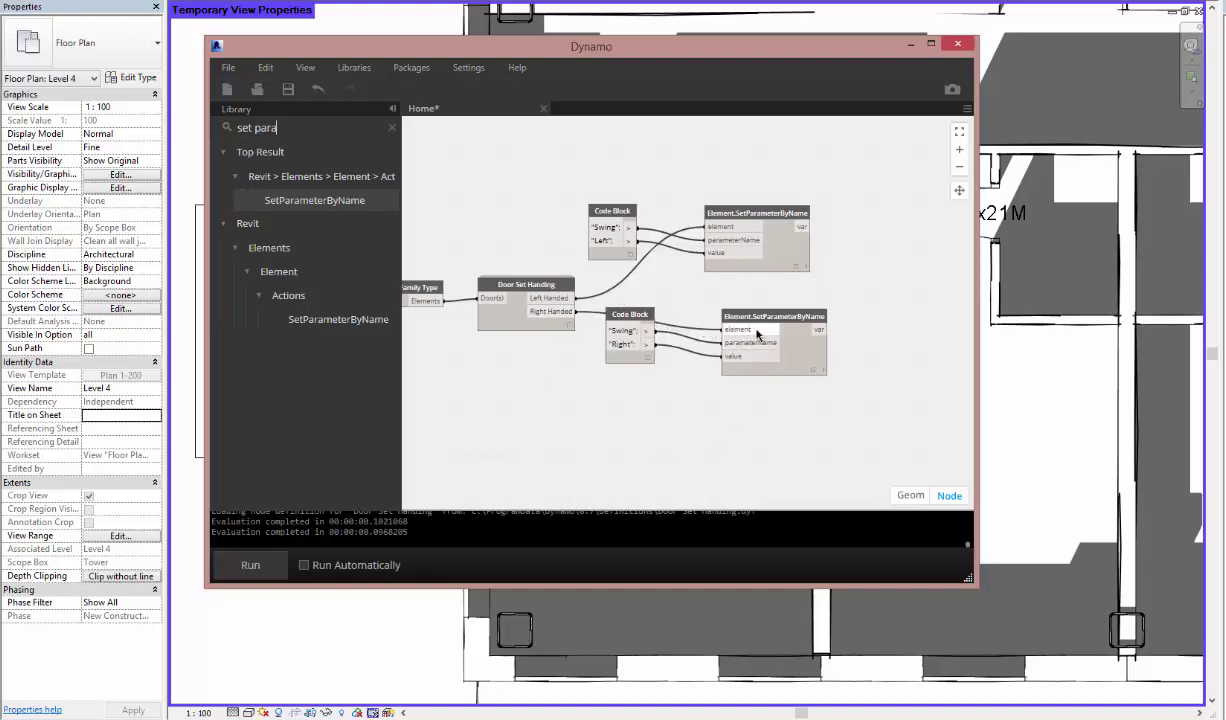
pyautogui.scroll(-1, 715, 443)
pyautogui.moveTo(690, 438); pyautogui.dragTo(595, 438, button='middle')
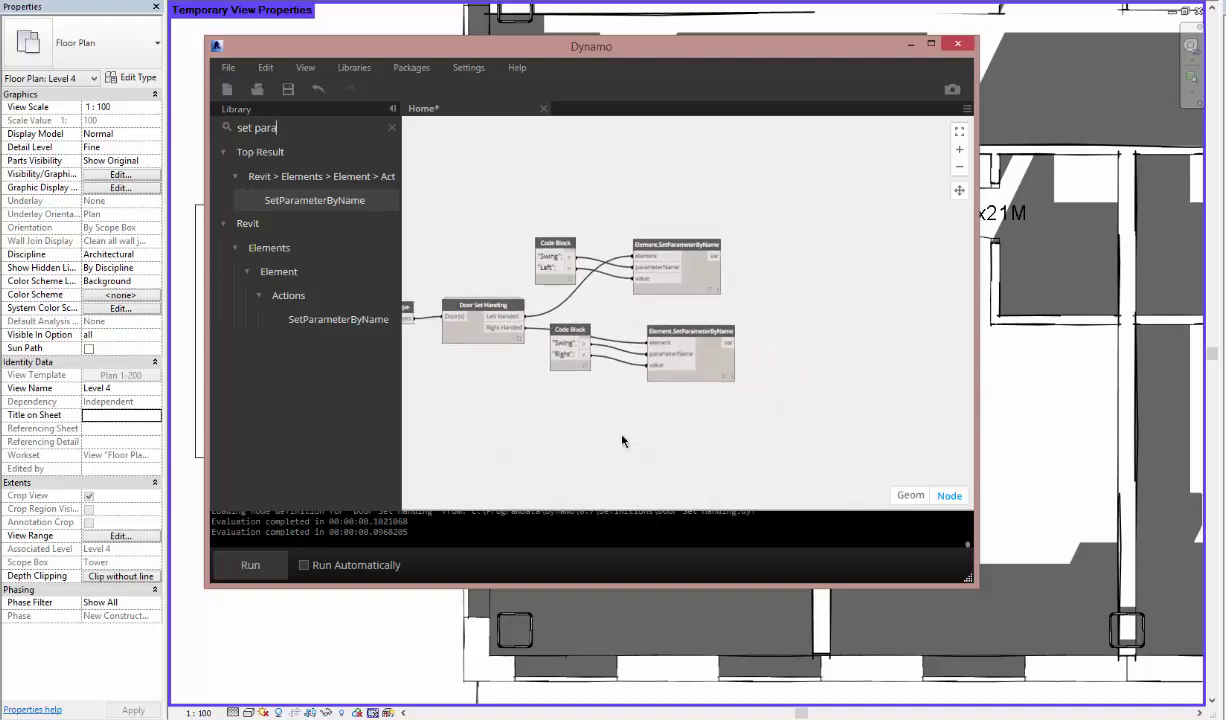
# Step: Run the Dynamo graph so each door tag shows its Left/Right Swing value
pyautogui.moveTo(669, 58); pyautogui.dragTo(499, 54)
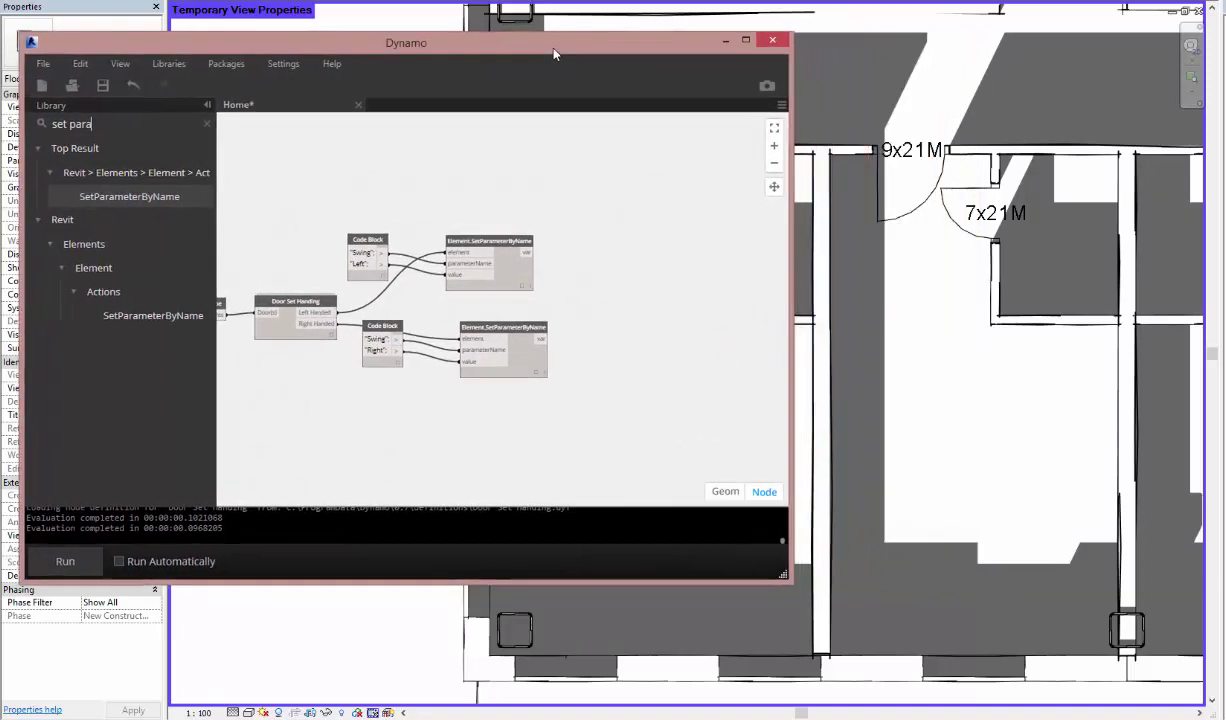
pyautogui.moveTo(974, 315); pyautogui.dragTo(1119, 369, button='middle')
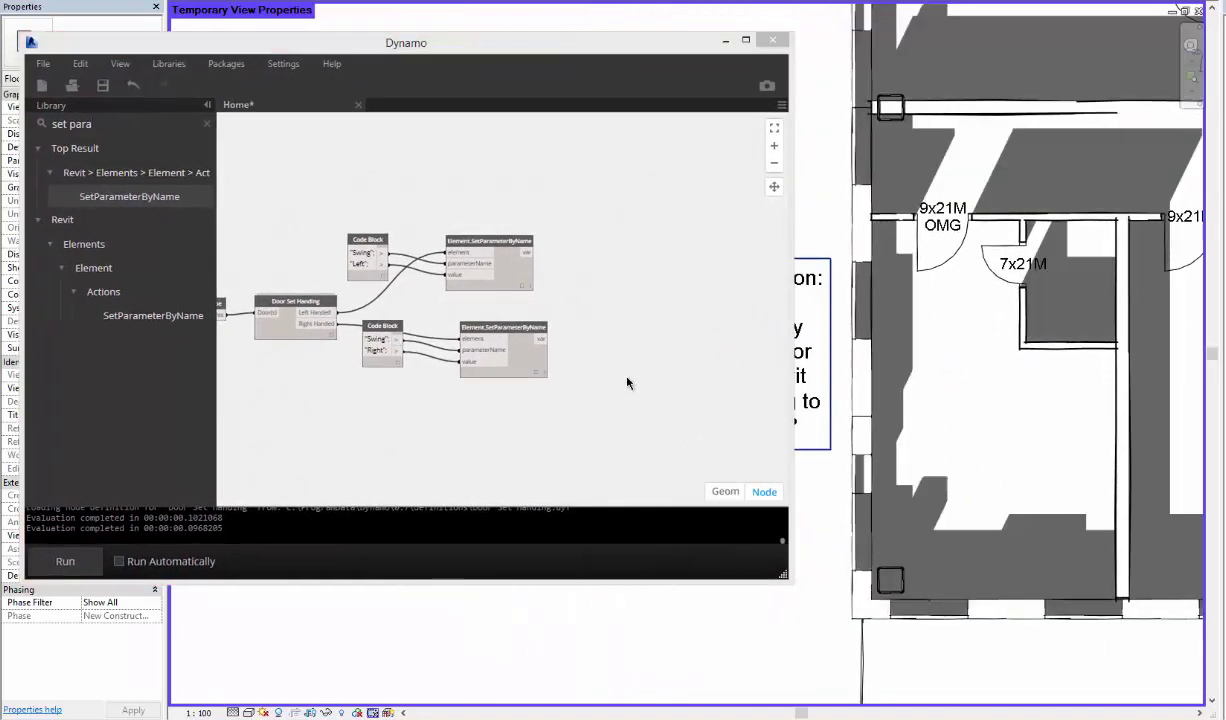
pyautogui.click(625, 395)
pyautogui.press('F5')
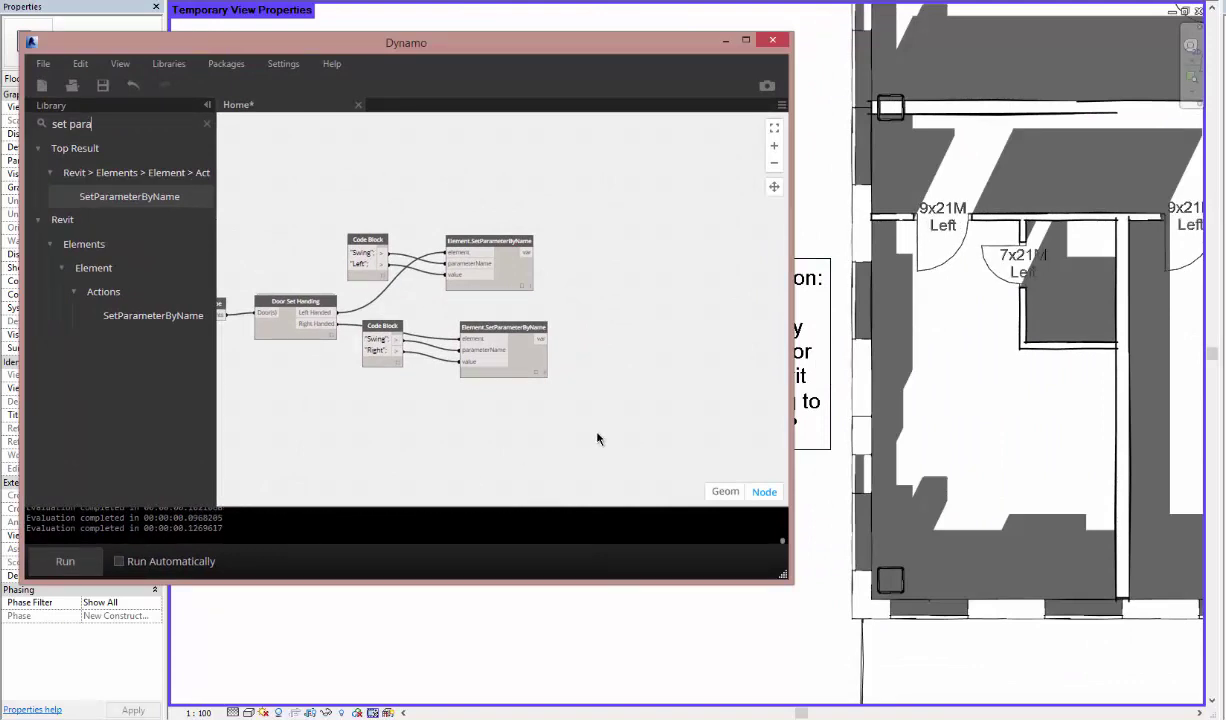
# Step: Flip the 9x21M door so its tag reads Right, and enable Run Automatically
pyautogui.click(918, 270)
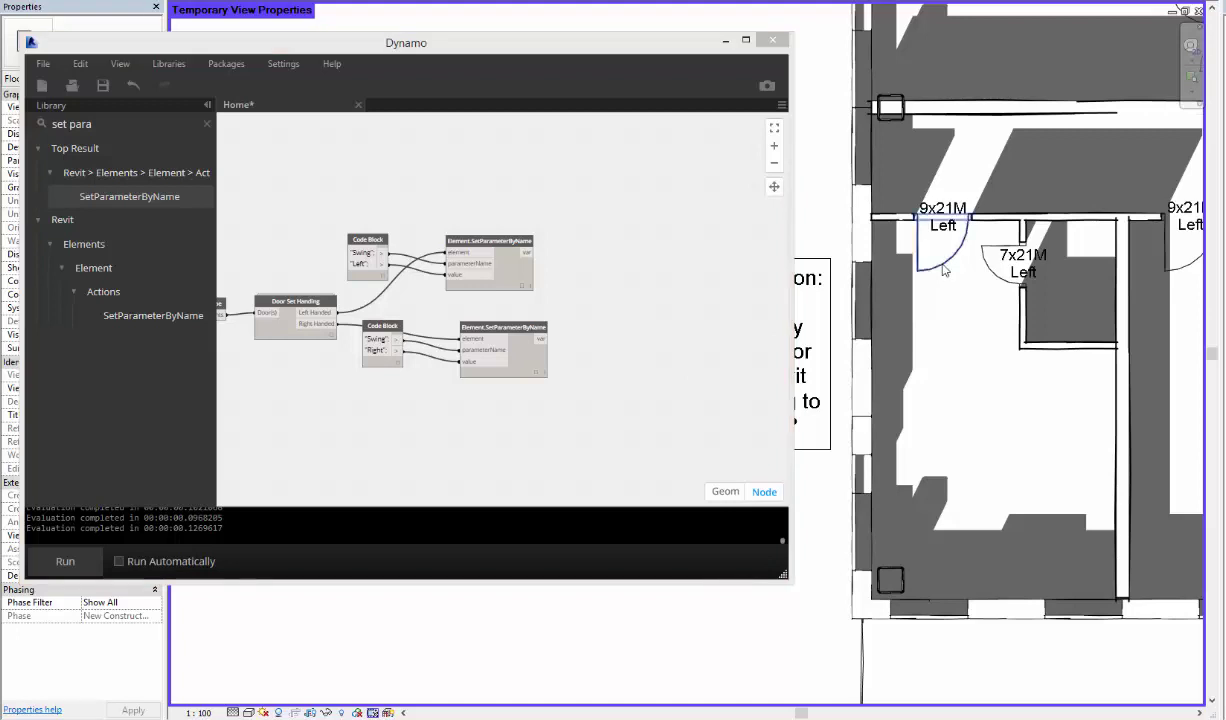
pyautogui.click(957, 279)
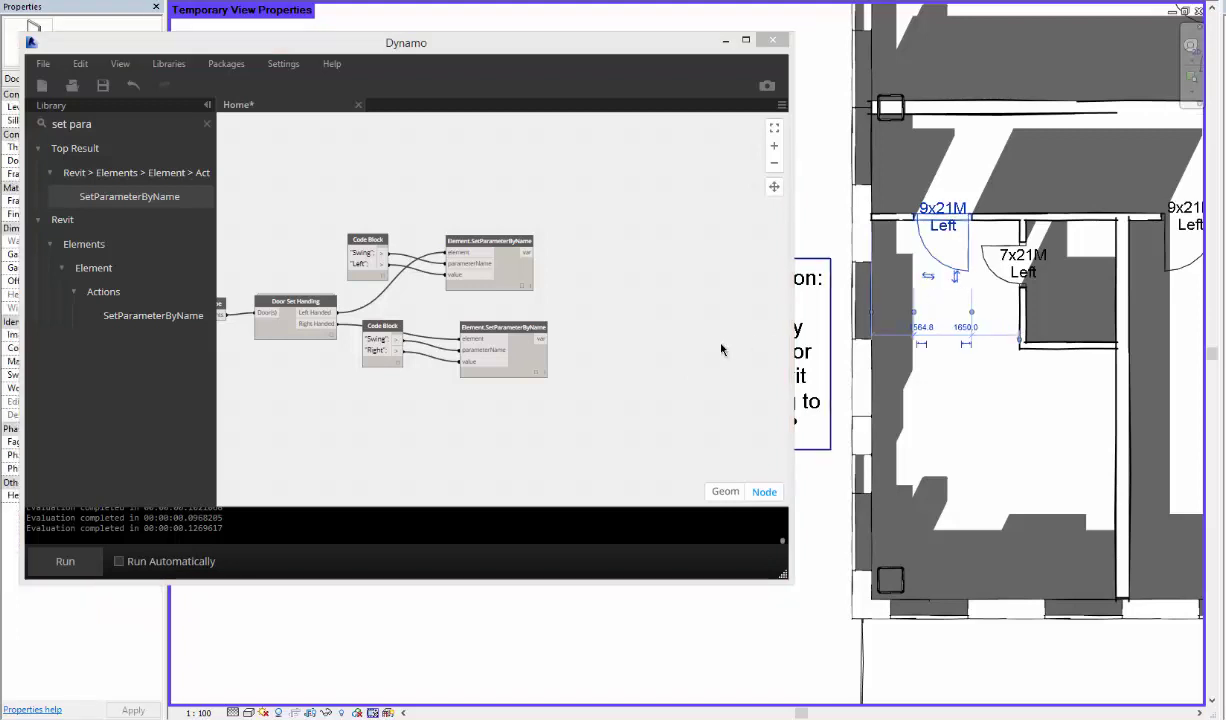
pyautogui.click(634, 343)
pyautogui.click(72, 562)
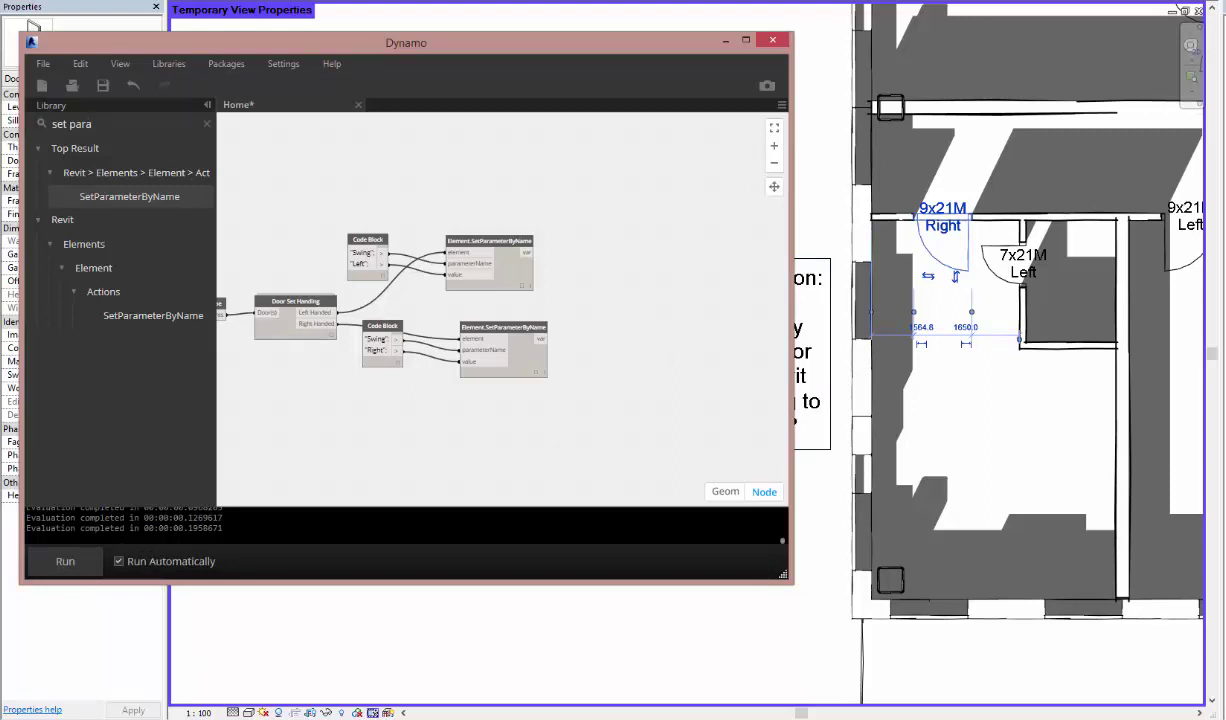
pyautogui.moveTo(365, 438)
pyautogui.mouseDown(button='middle')
pyautogui.moveTo(651, 446)
pyautogui.moveTo(462, 446)
pyautogui.mouseUp(button='middle')
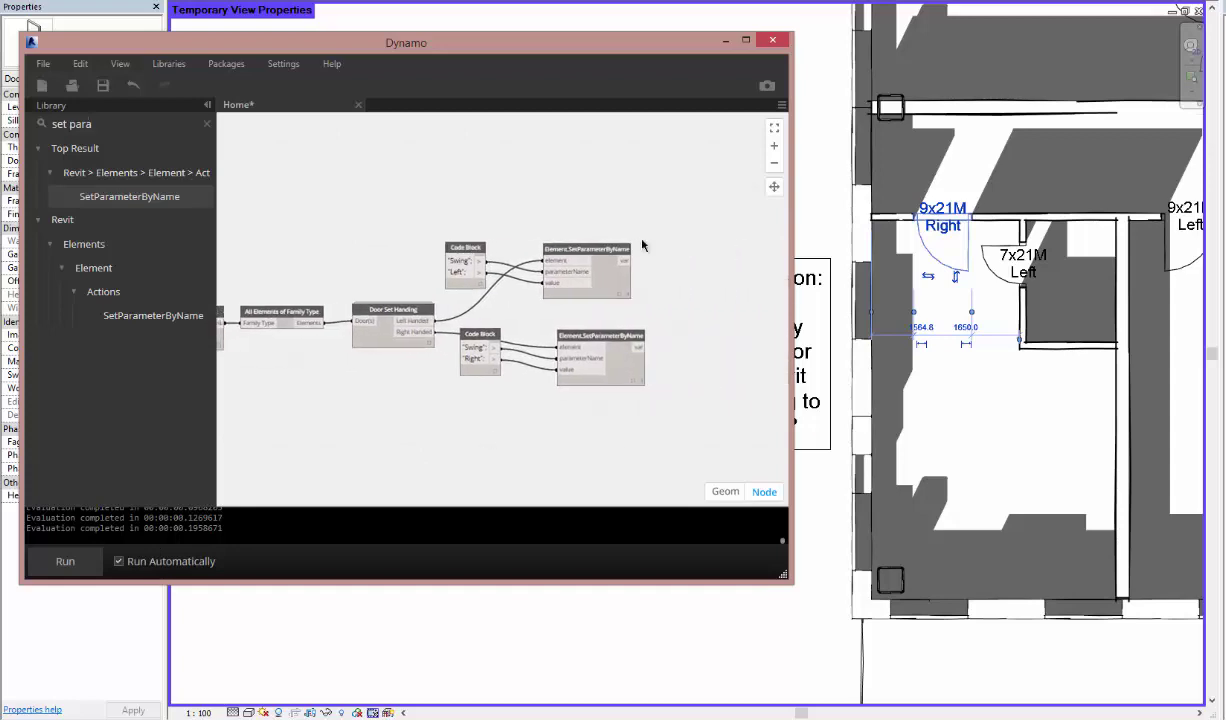
# Step: Zoom in on the corridor door tags and flip the 7x21M door's facing three times
pyautogui.click(725, 41)
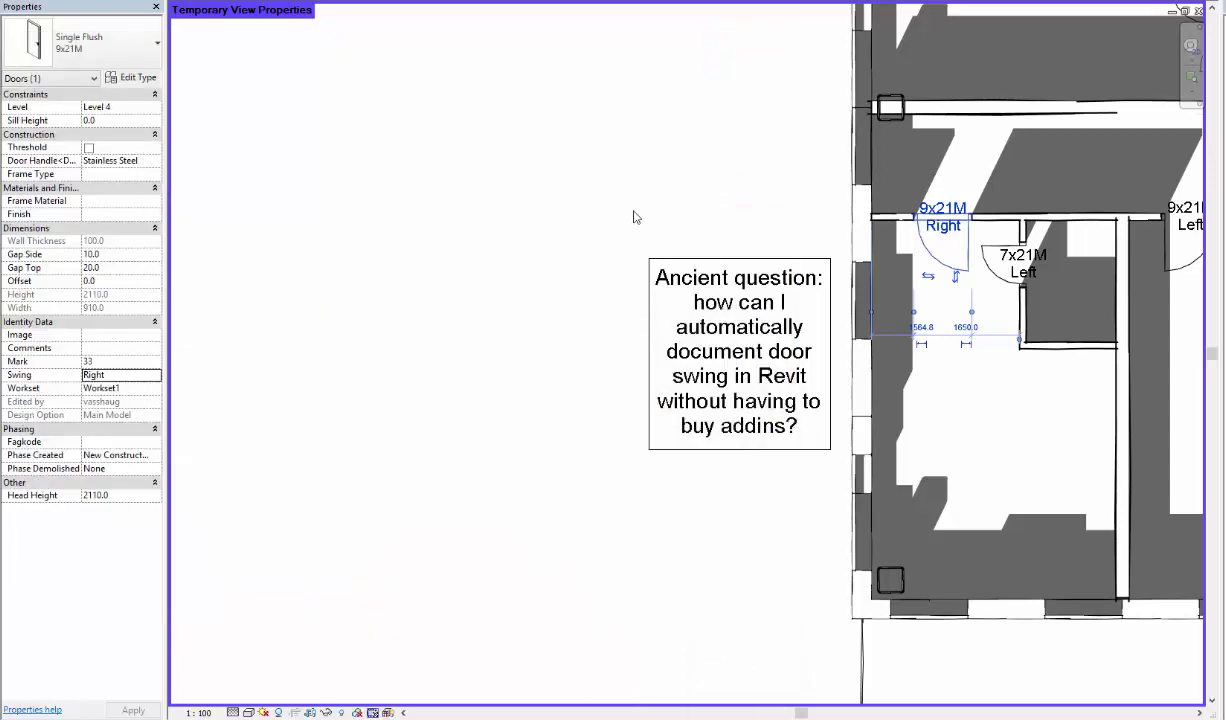
pyautogui.click(529, 480)
pyautogui.moveTo(706, 520); pyautogui.dragTo(616, 515, button='middle')
pyautogui.scroll(2, 778, 296)
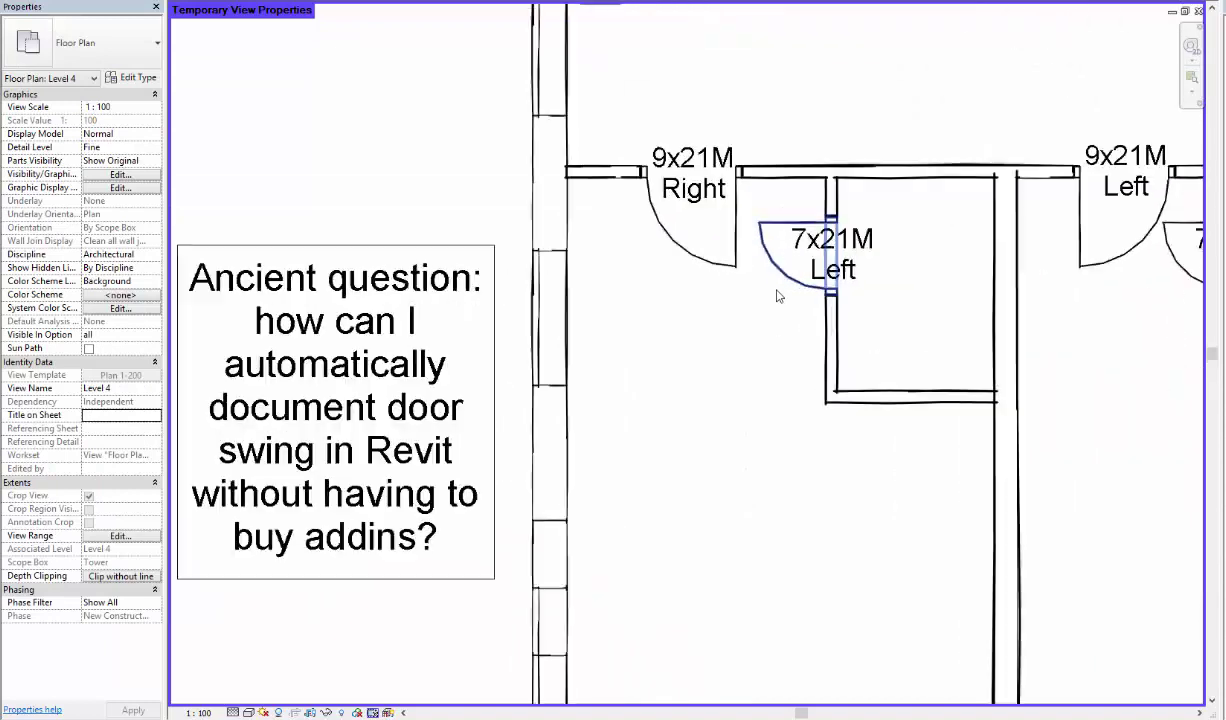
pyautogui.moveTo(778, 296); pyautogui.dragTo(697, 401, button='middle')
pyautogui.scroll(1, 697, 401)
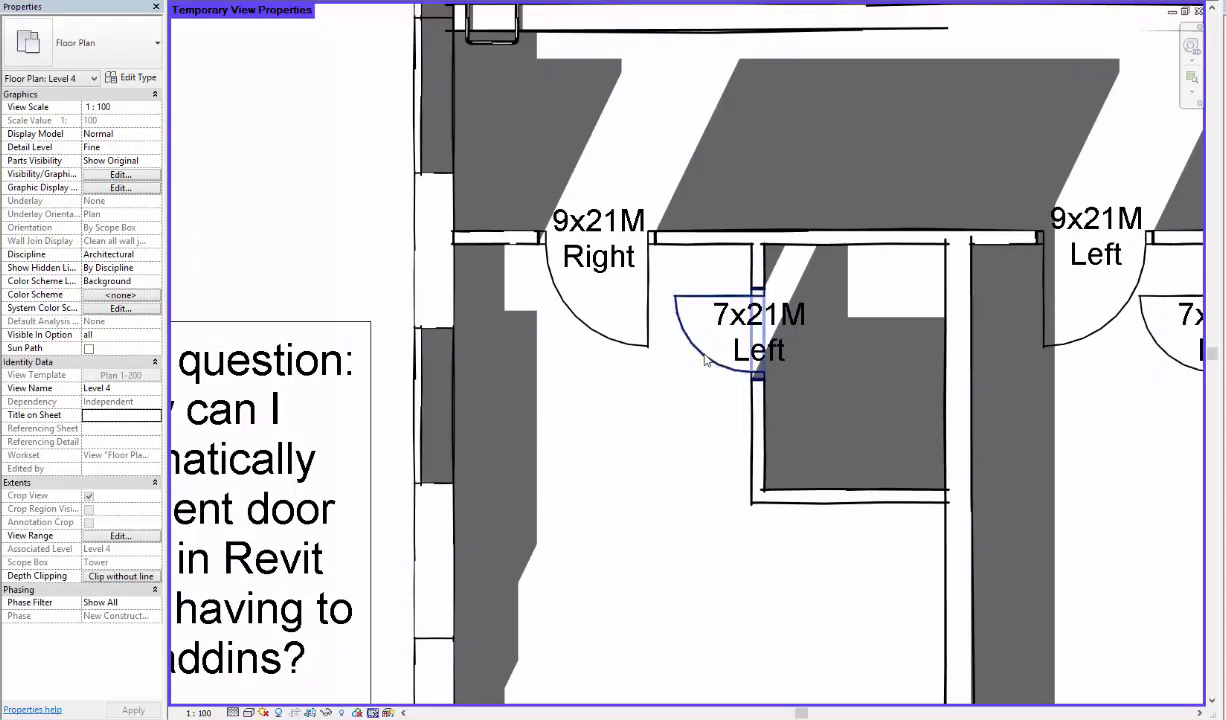
pyautogui.click(680, 350)
pyautogui.click(638, 361)
pyautogui.click(638, 361)
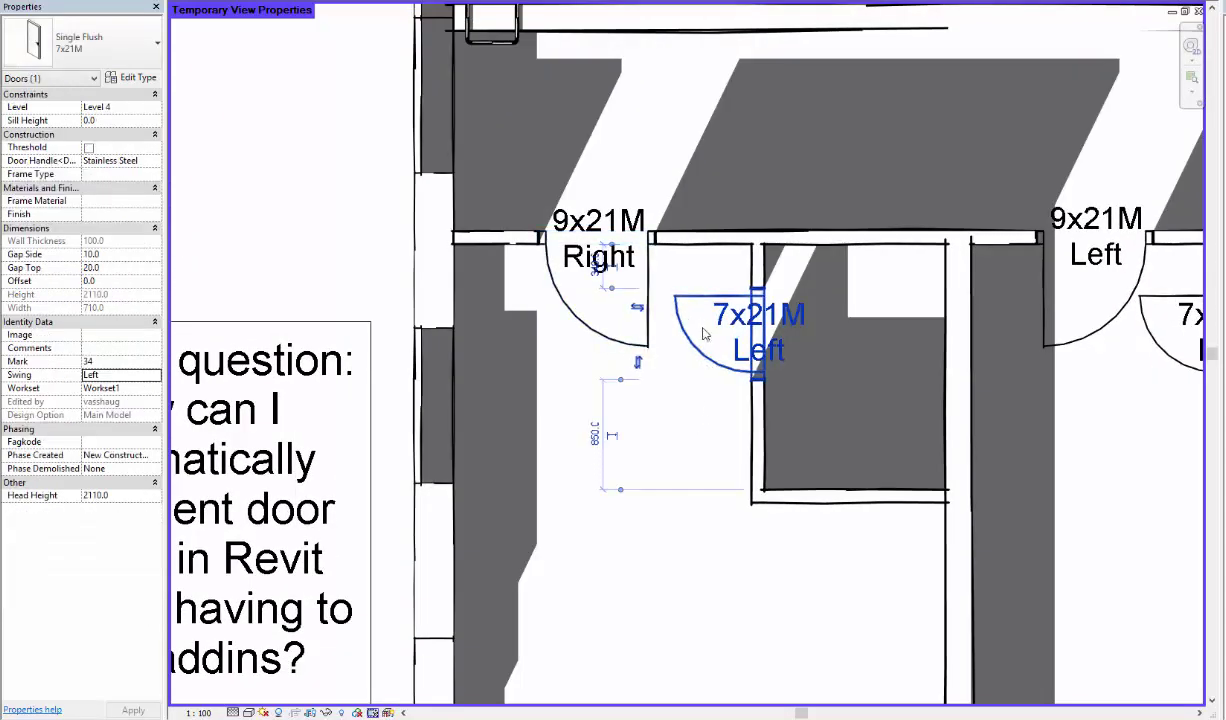
pyautogui.click(638, 361)
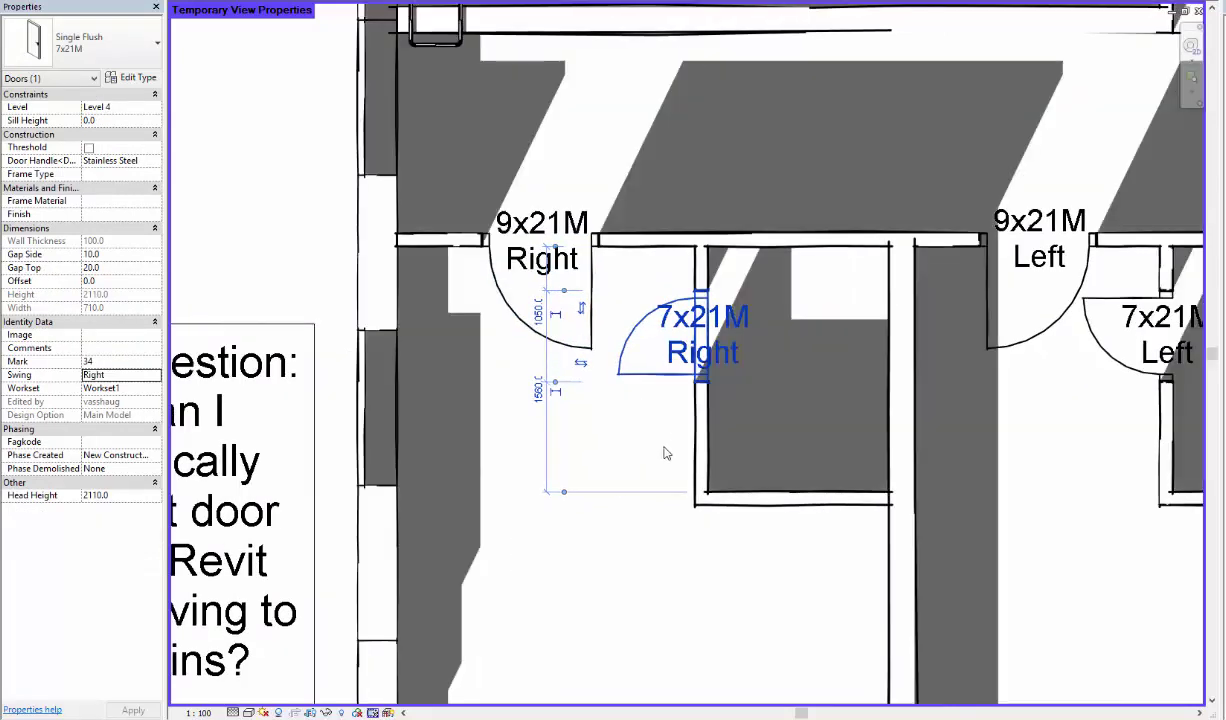
# Step: Flip the 7x21M door's swing to Right and back to Left, watching its tag update
pyautogui.click(581, 362)
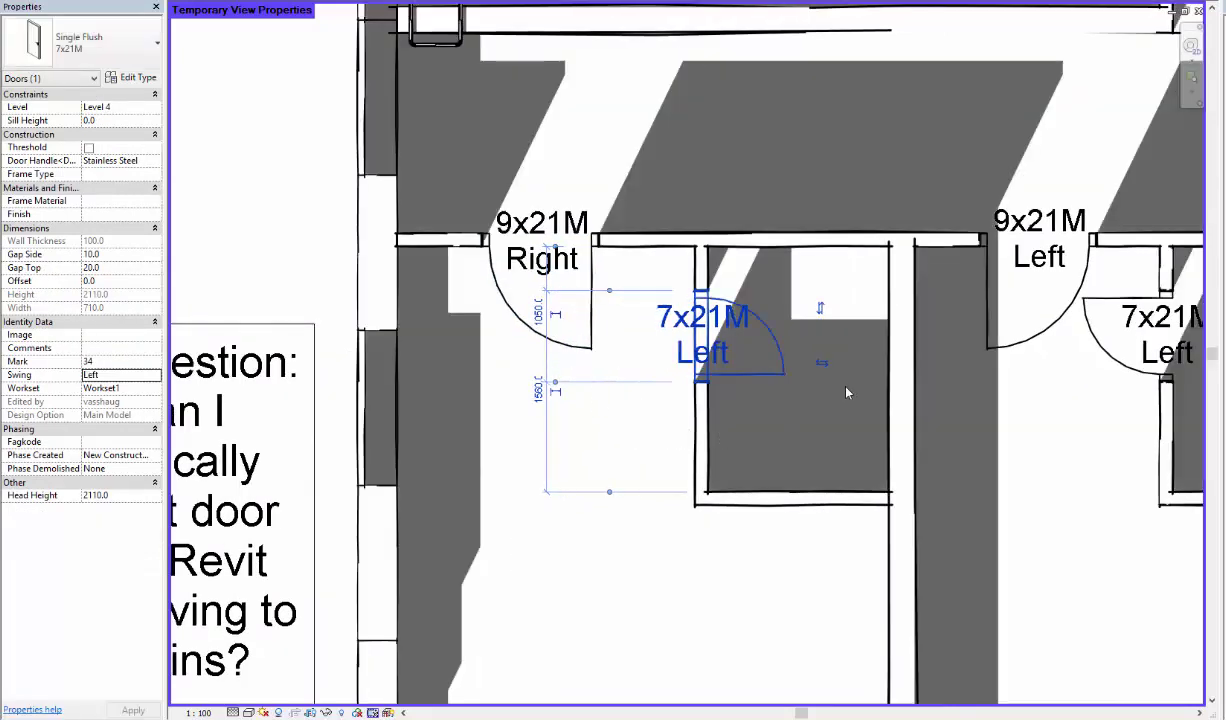
pyautogui.click(820, 310)
pyautogui.click(820, 310)
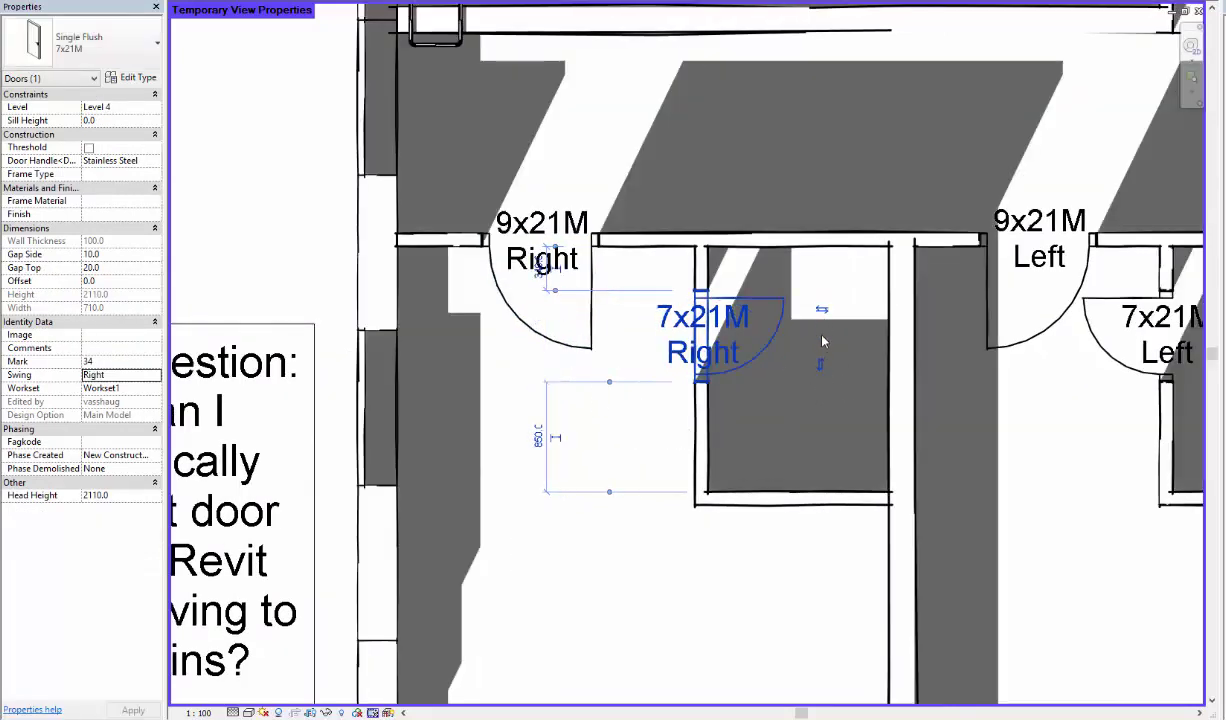
pyautogui.press('space')
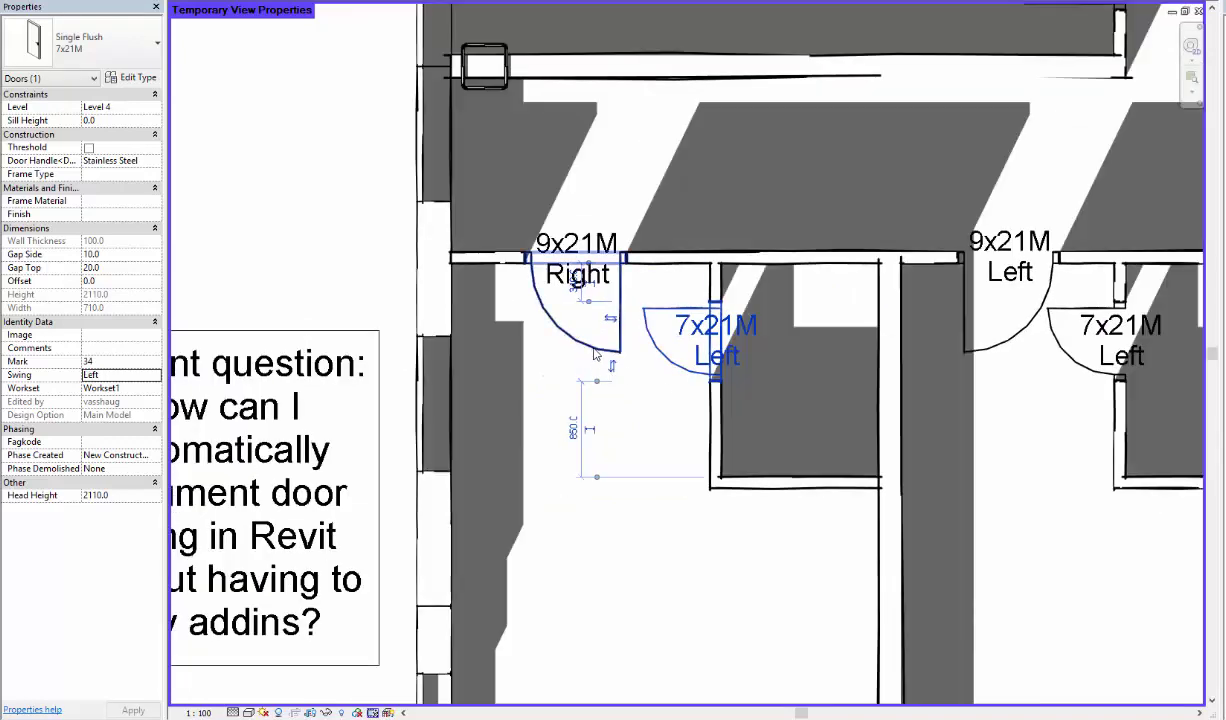
# Step: Flip the 9x21M doors singly and together, toggling their tags between Right and Left
pyautogui.click(590, 338)
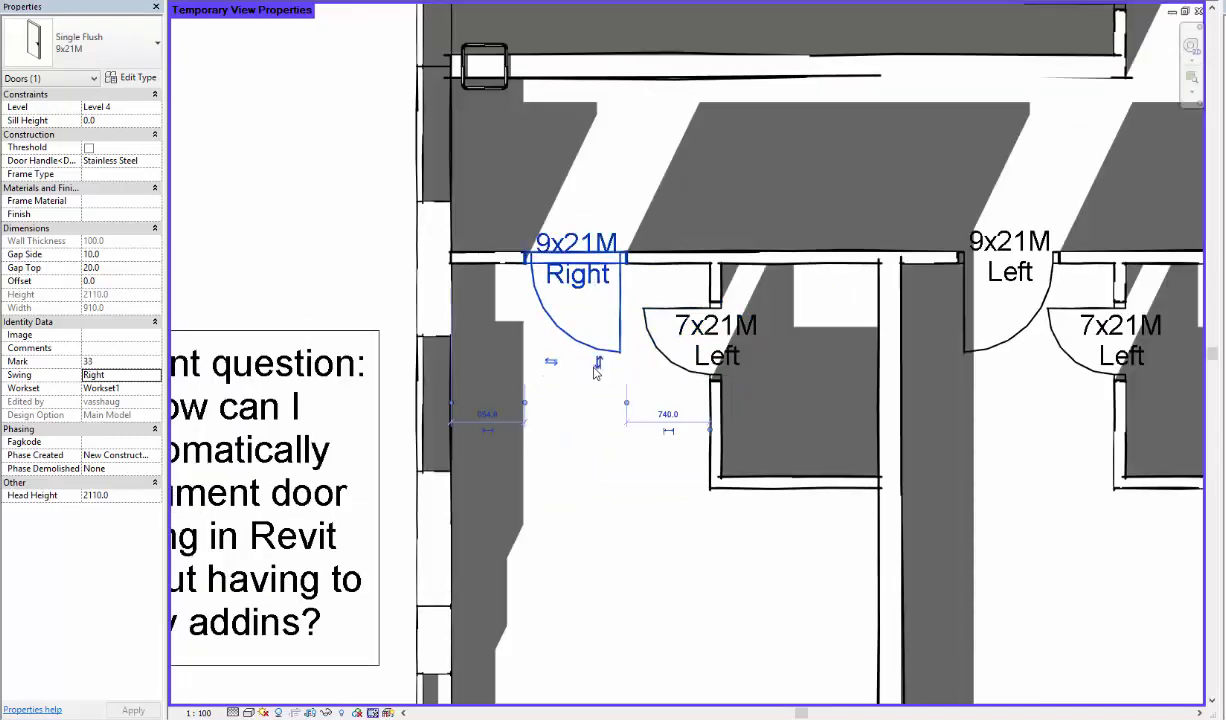
pyautogui.click(553, 363)
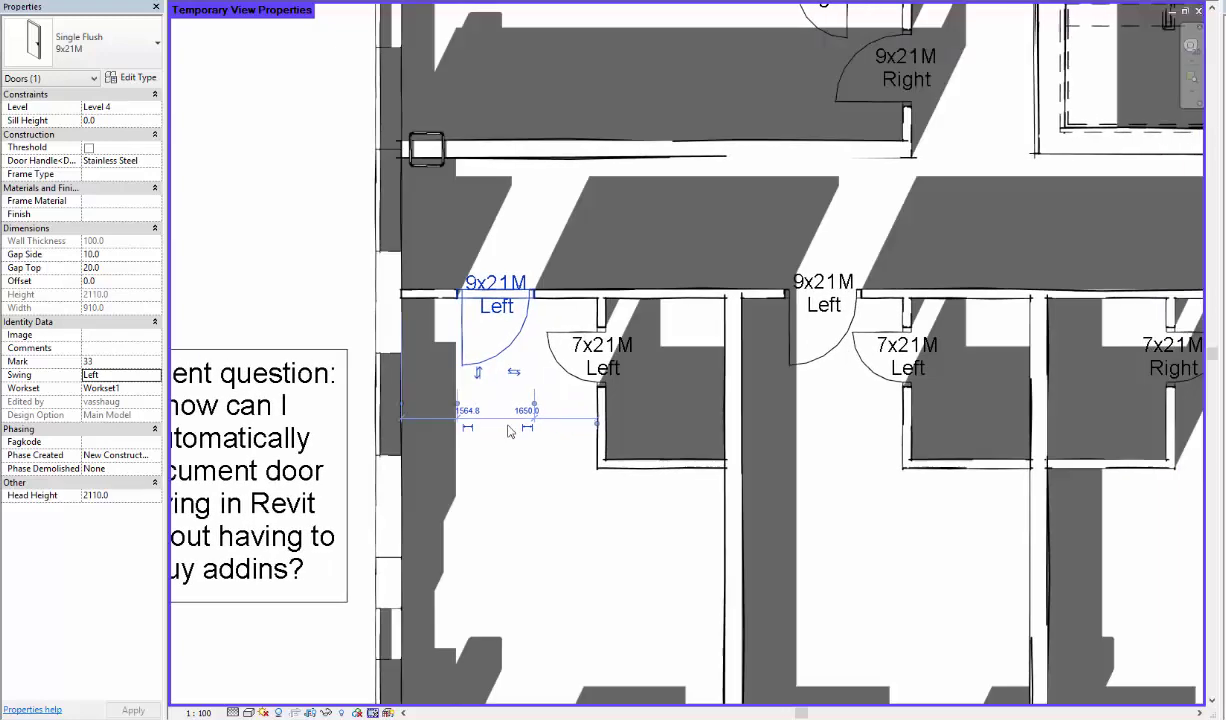
pyautogui.click(310, 267)
pyautogui.click(479, 350)
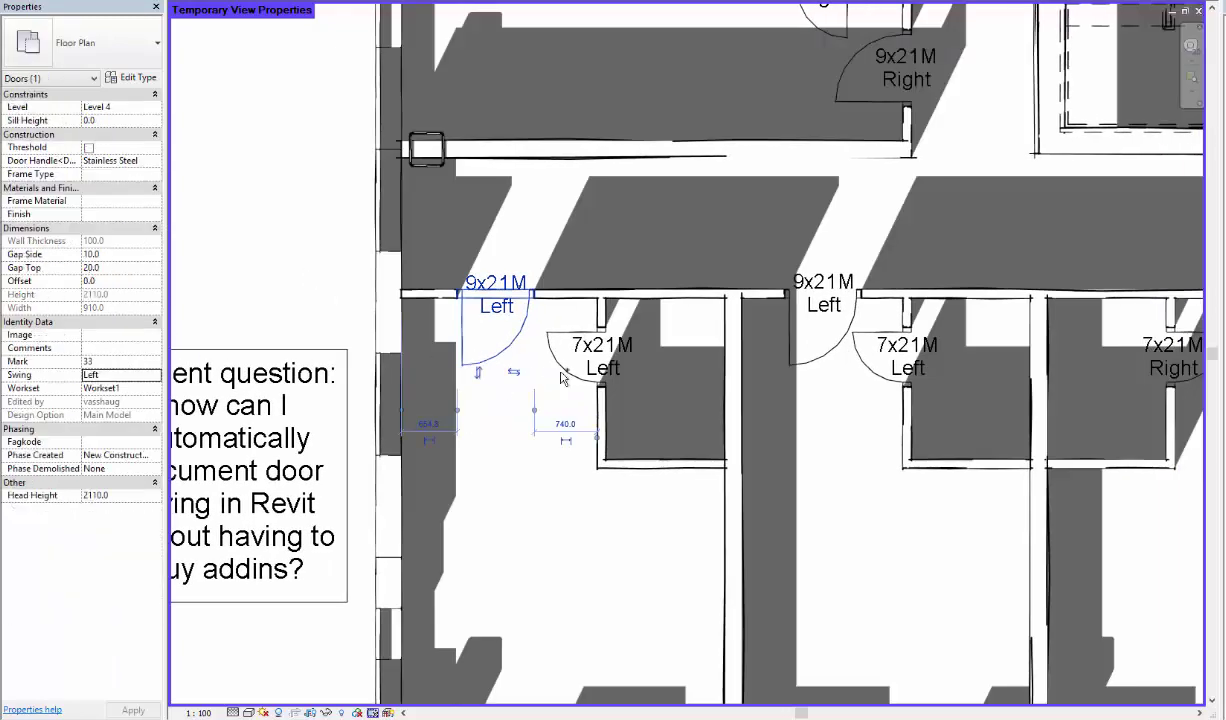
pyautogui.keyDown('ctrl'); pyautogui.click(783, 358); pyautogui.keyUp('ctrl')
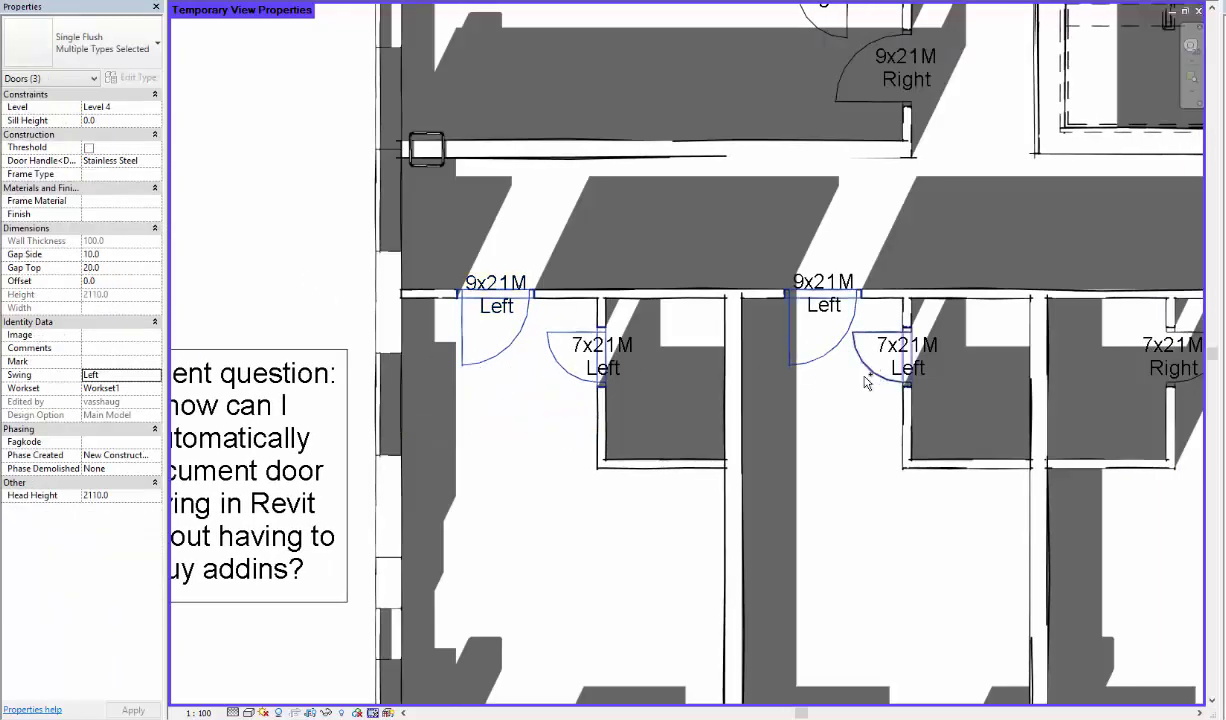
pyautogui.press('space')
pyautogui.press('space')
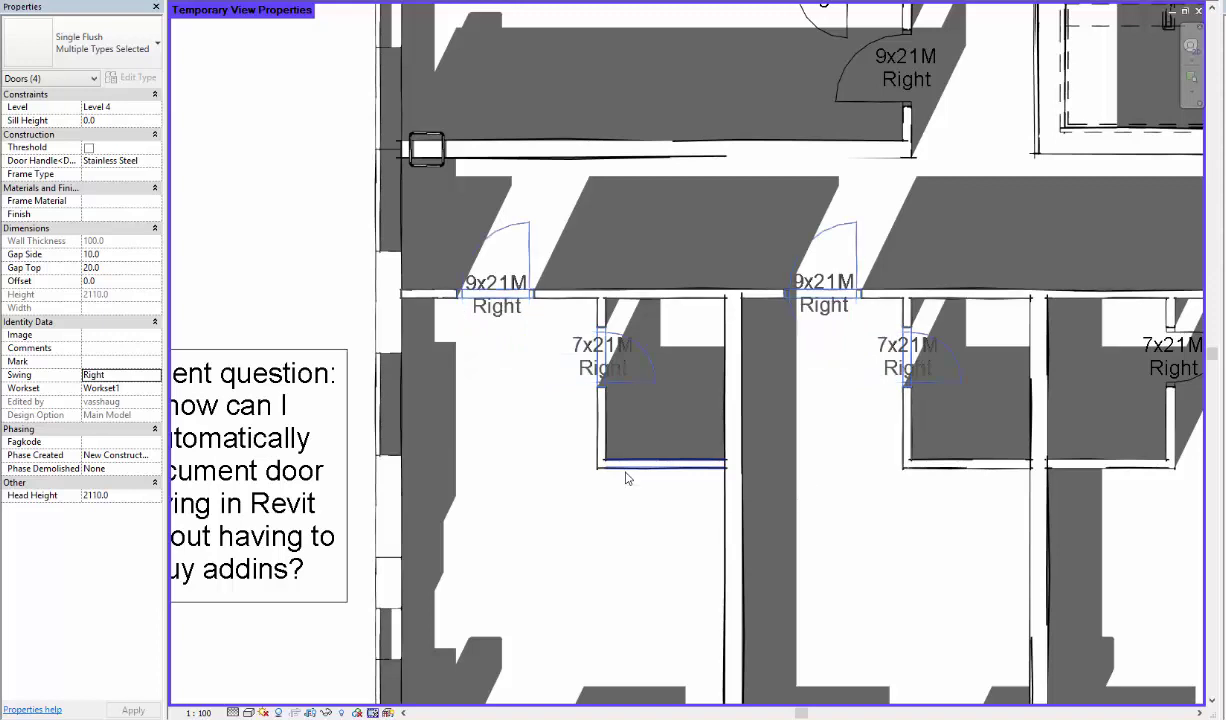
pyautogui.press('space')
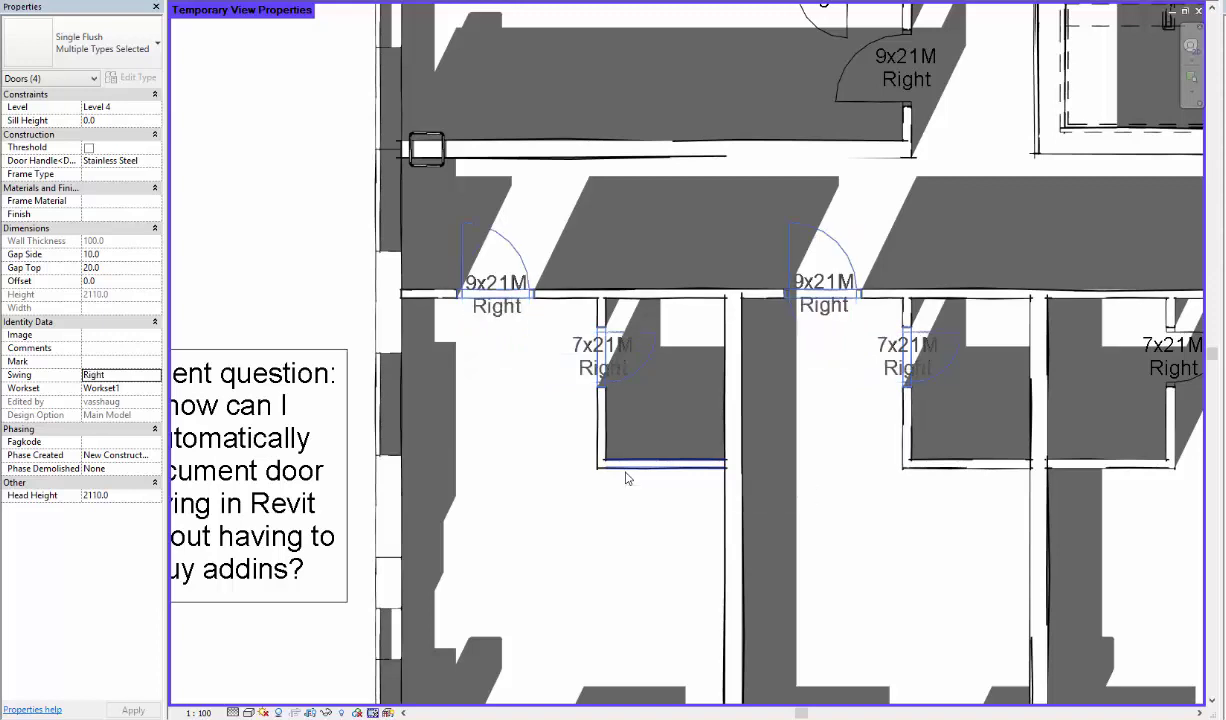
pyautogui.press('space')
pyautogui.press('space')
pyautogui.click(318, 235)
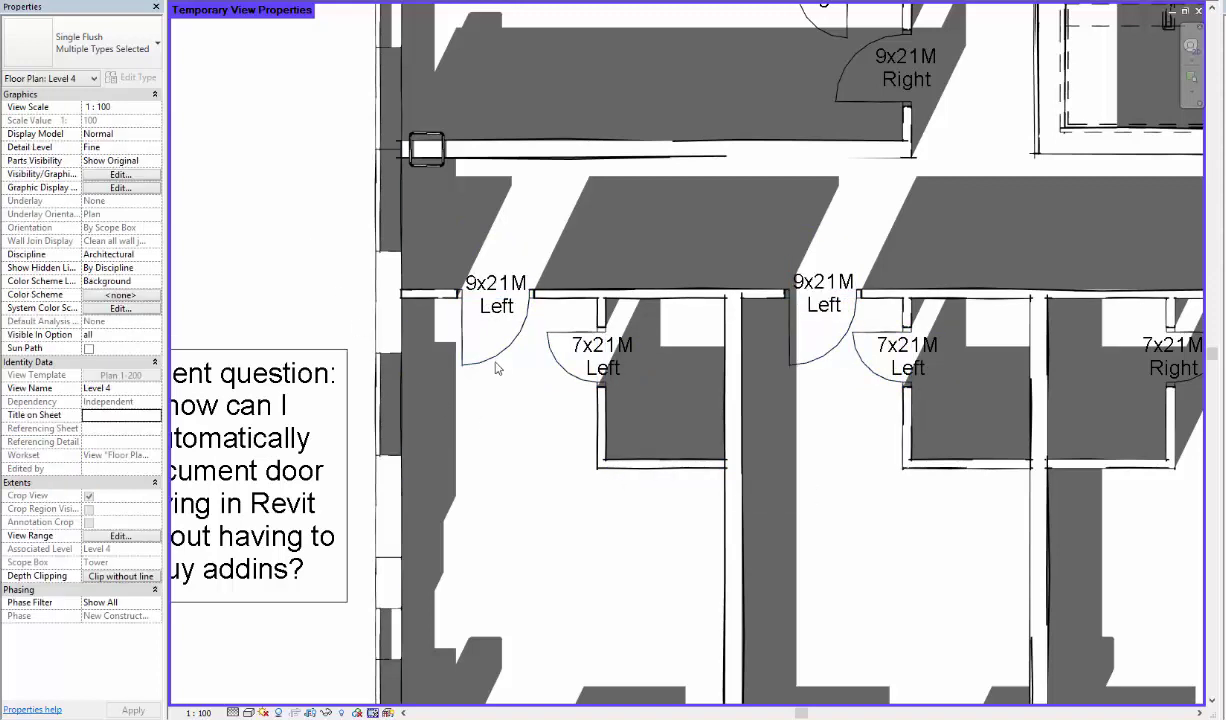
pyautogui.click(477, 350)
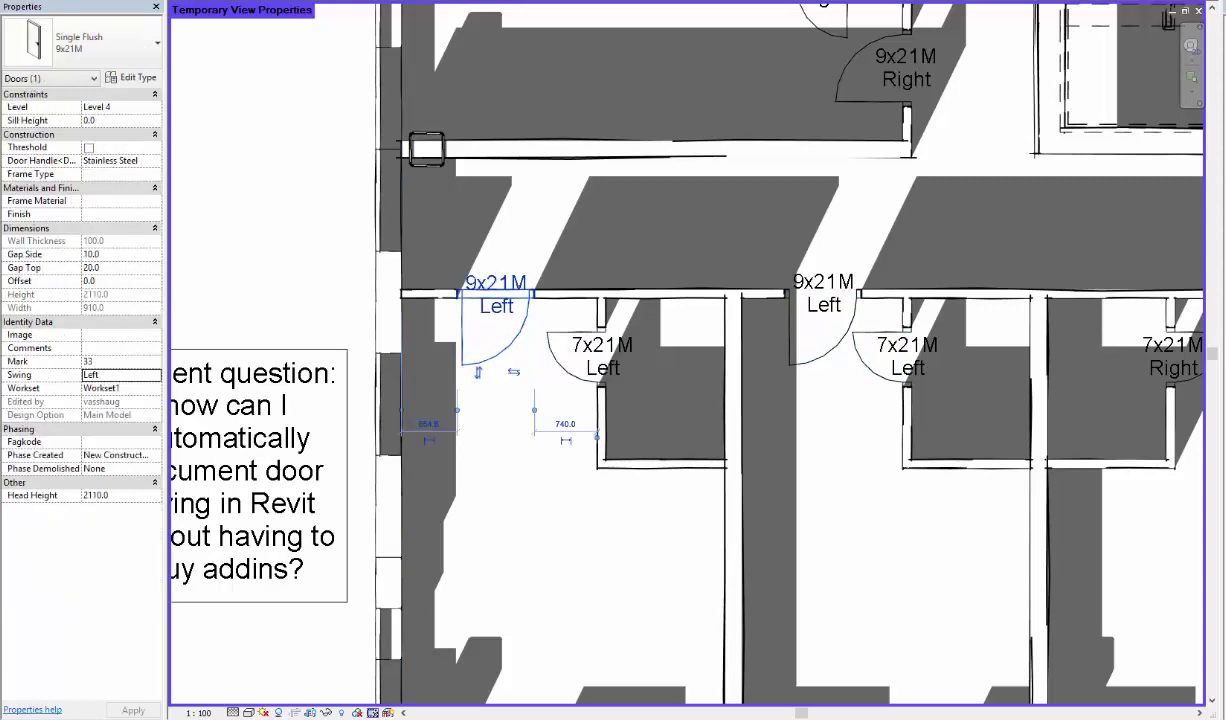
pyautogui.press('Escape')
# Step: Delete the leftmost 9x21M door's tag, accepting the element-deletion warning
pyautogui.click(490, 320)
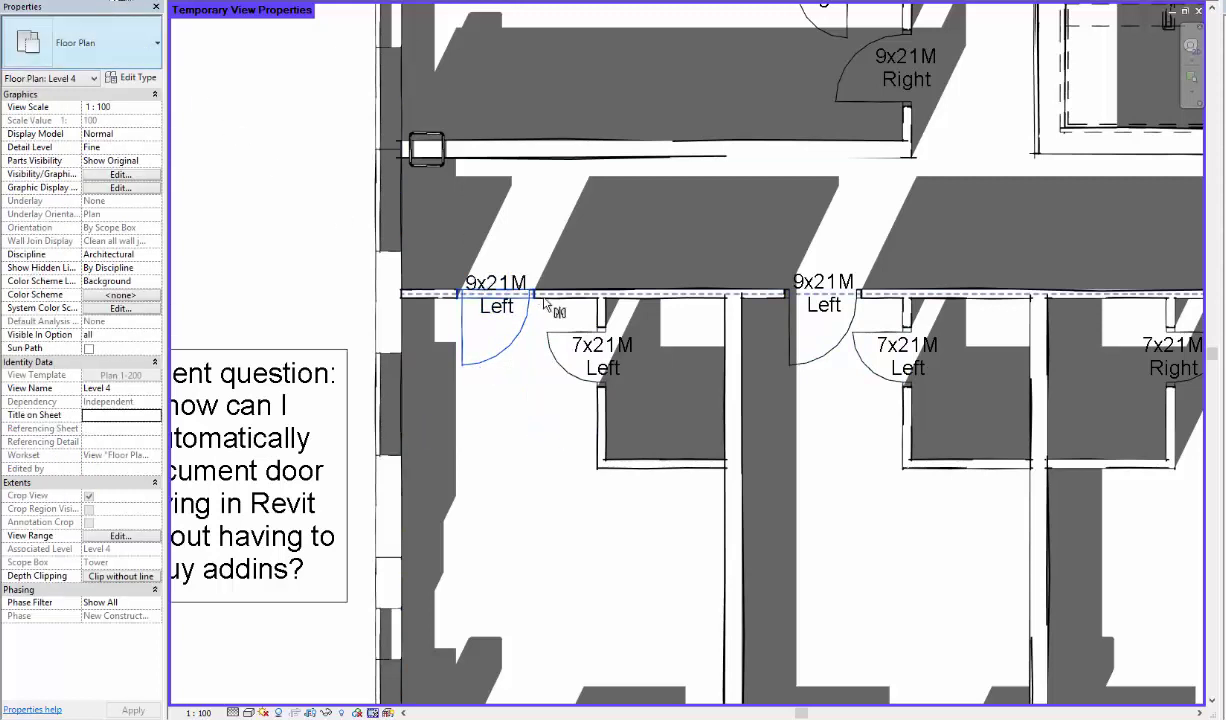
pyautogui.press('Delete')
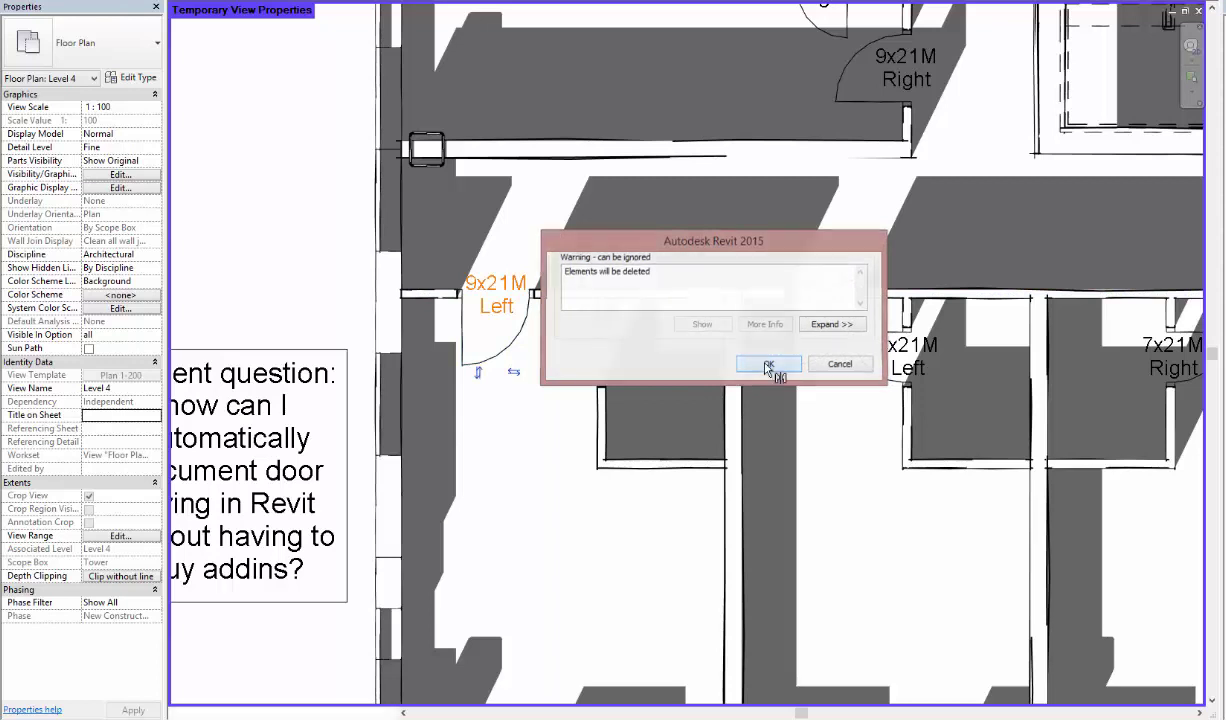
pyautogui.click(769, 363)
pyautogui.click(332, 268)
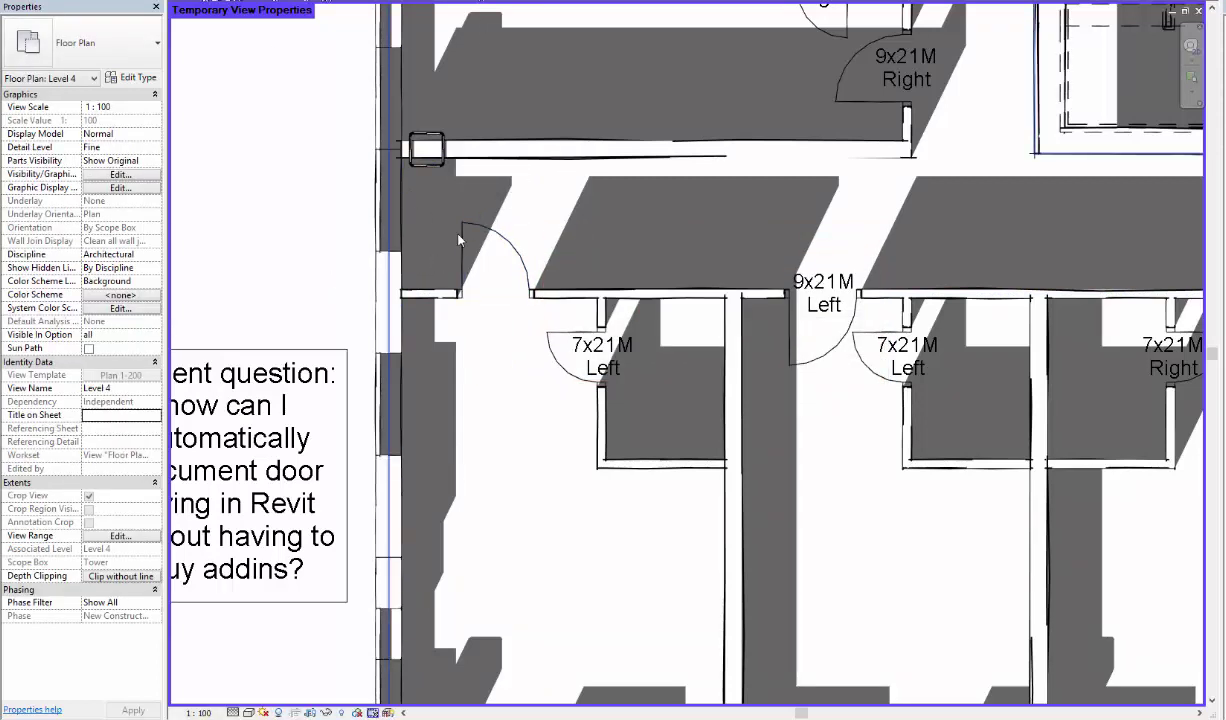
# Step: Re-tag the 9x21M door and flip its swing from Right back to Left
pyautogui.click(490, 258)
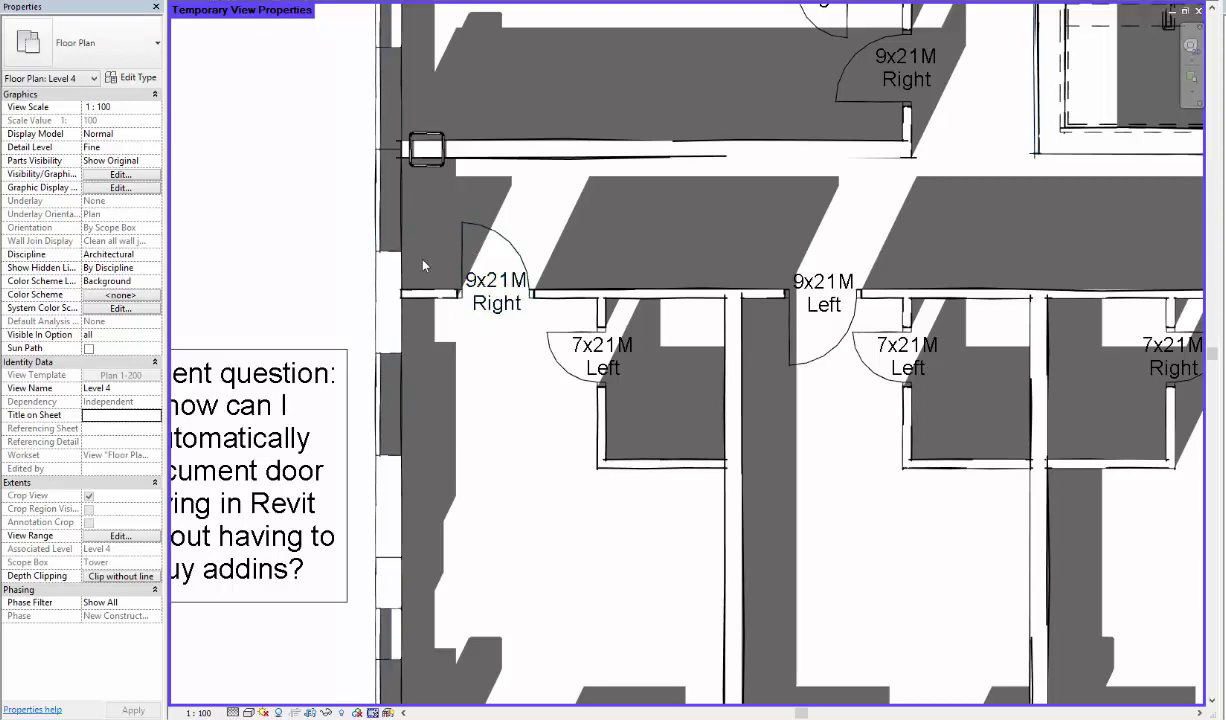
pyautogui.click(463, 258)
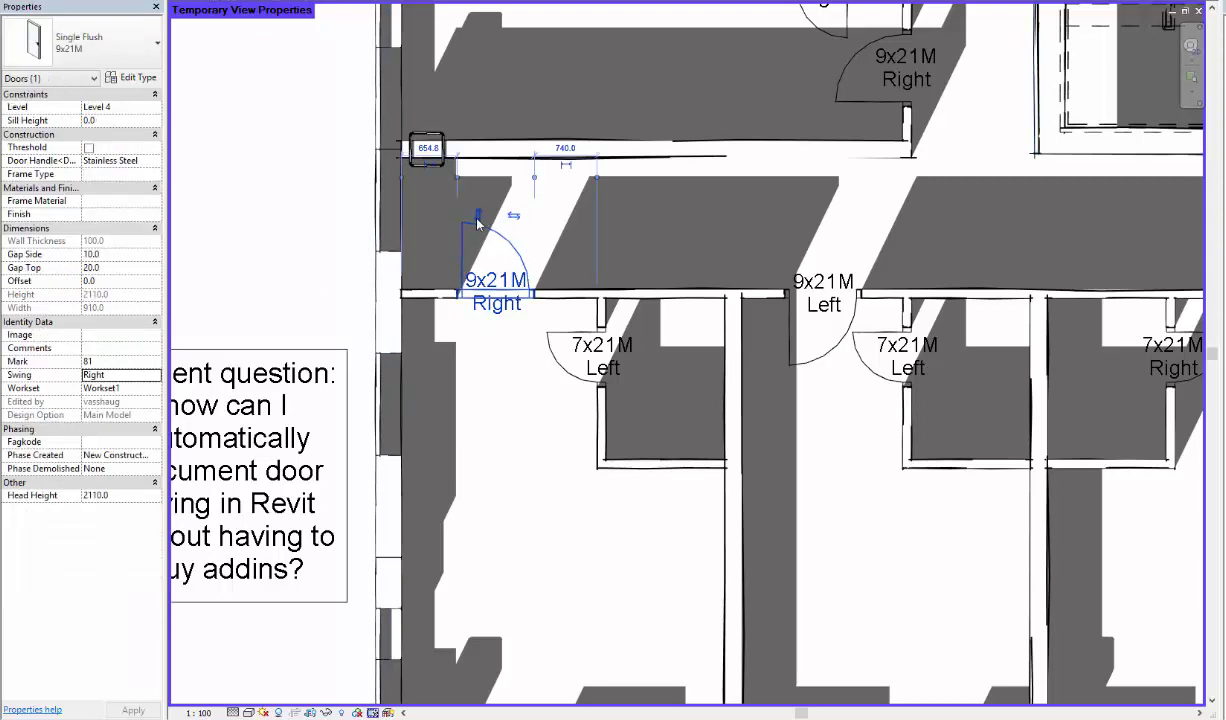
pyautogui.click(492, 206)
pyautogui.press('space')
pyautogui.press('Escape')
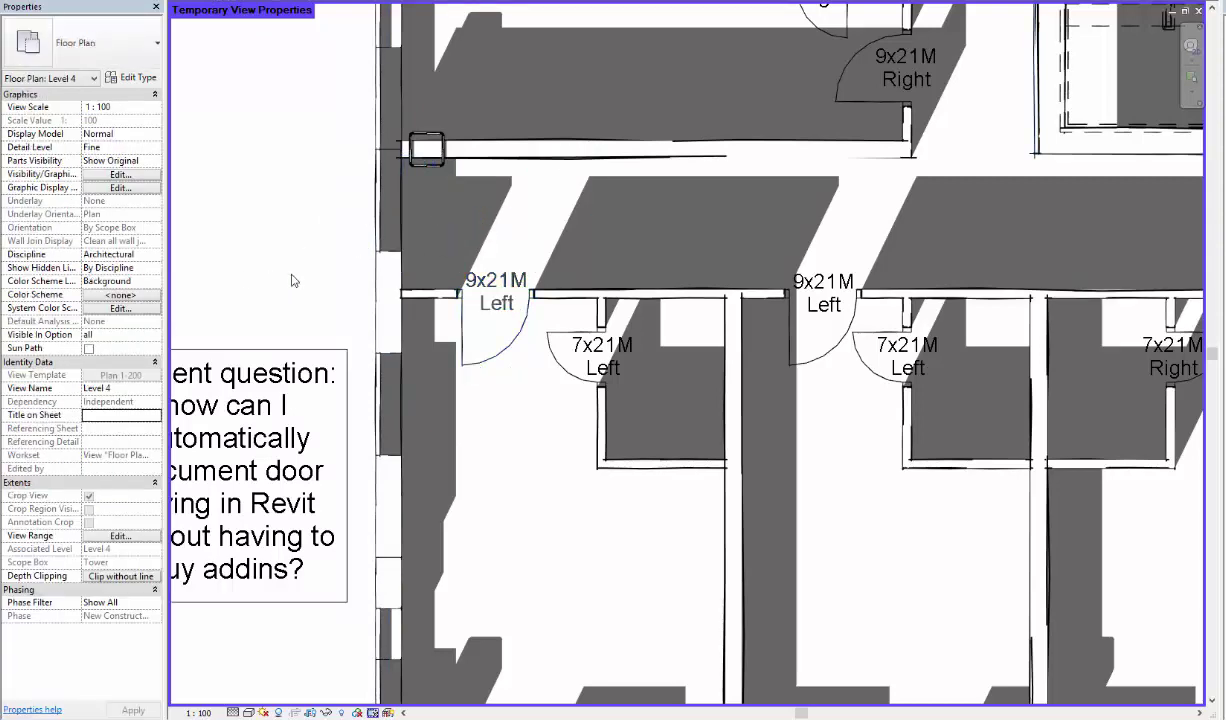
pyautogui.moveTo(287, 280)
pyautogui.mouseDown(button='middle')
pyautogui.moveTo(419, 274)
pyautogui.moveTo(550, 186)
pyautogui.mouseUp(button='middle')
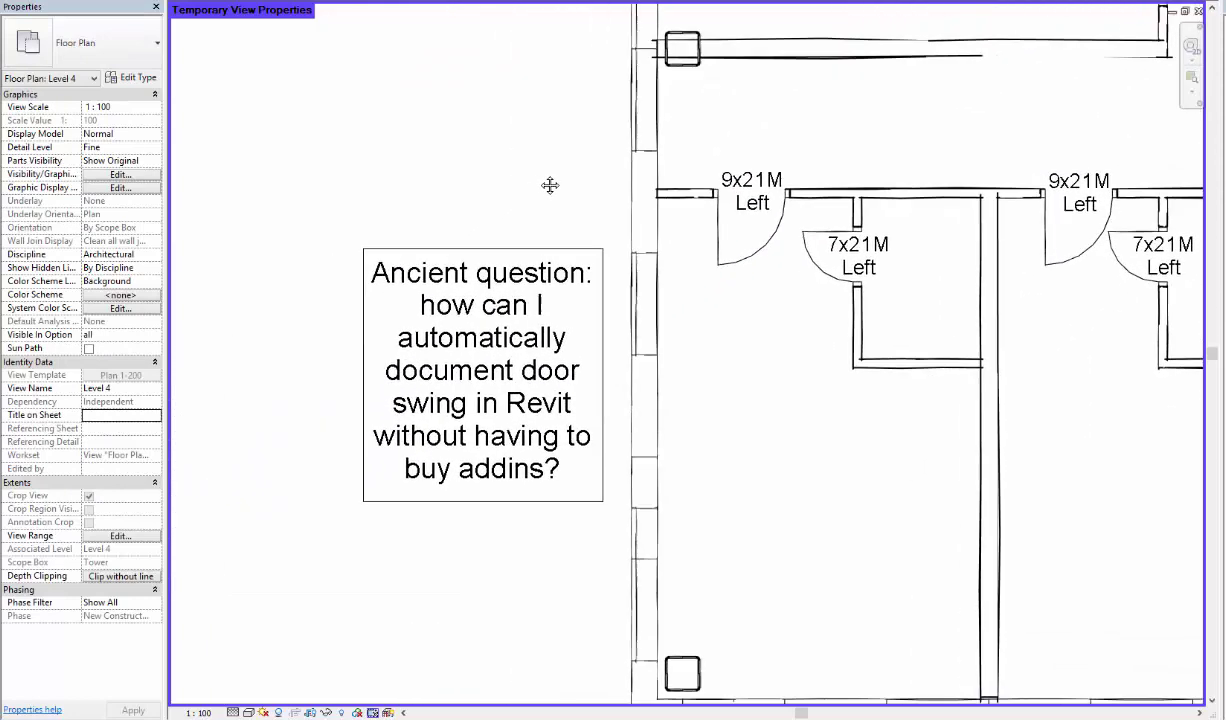
# Step: Append a line to the 'Ancient question' note naming the person to ask, ending with a smiley
pyautogui.scroll(-1, 457, 307)
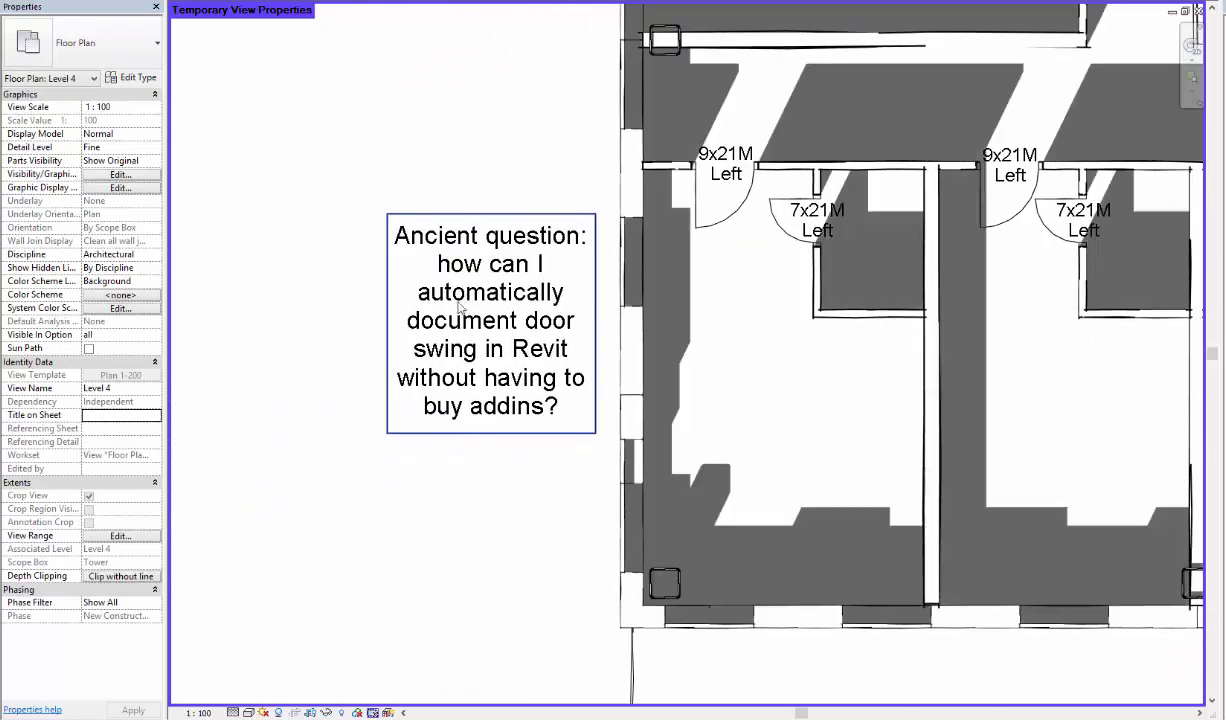
pyautogui.click(450, 355)
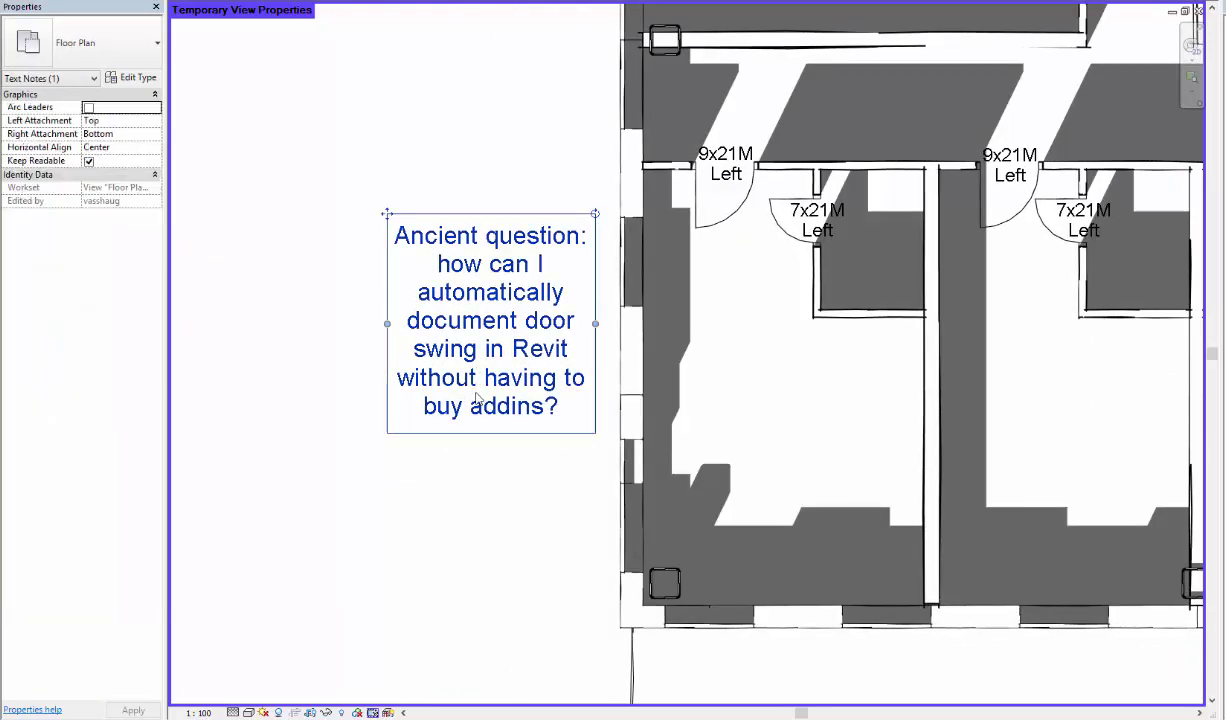
pyautogui.doubleClick(558, 436)
pyautogui.write('sk K')
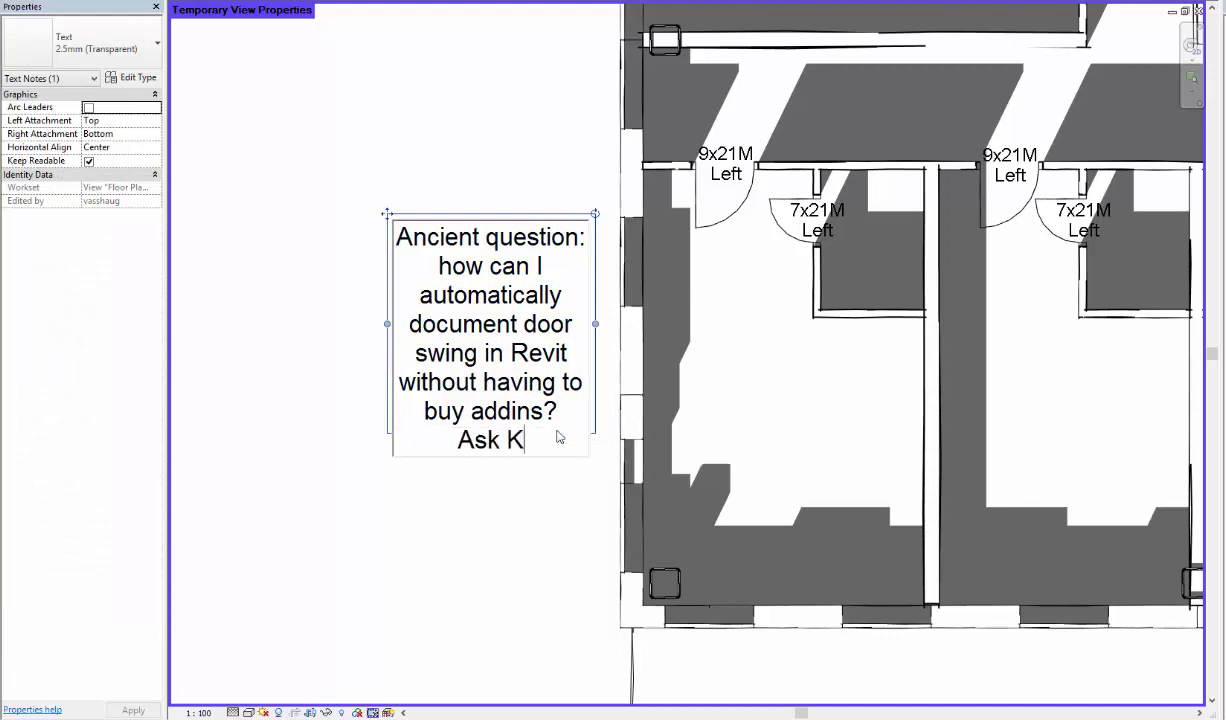
pyautogui.write('onrad Sob')
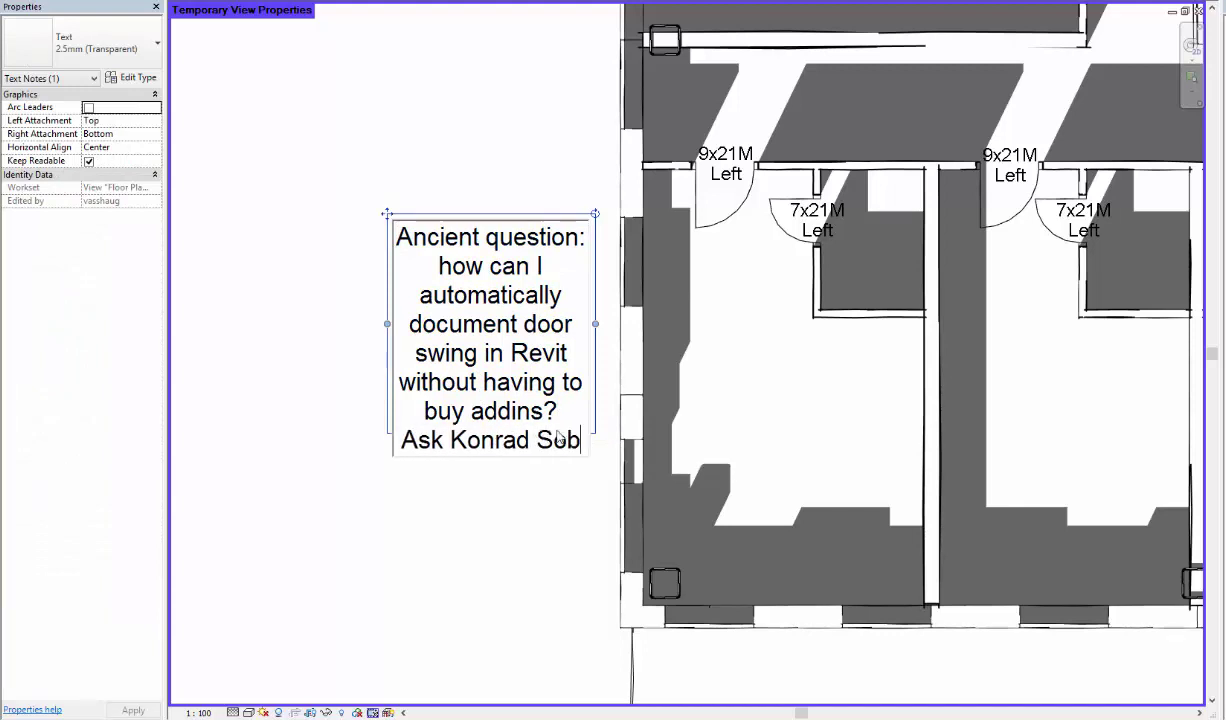
pyautogui.write('on')
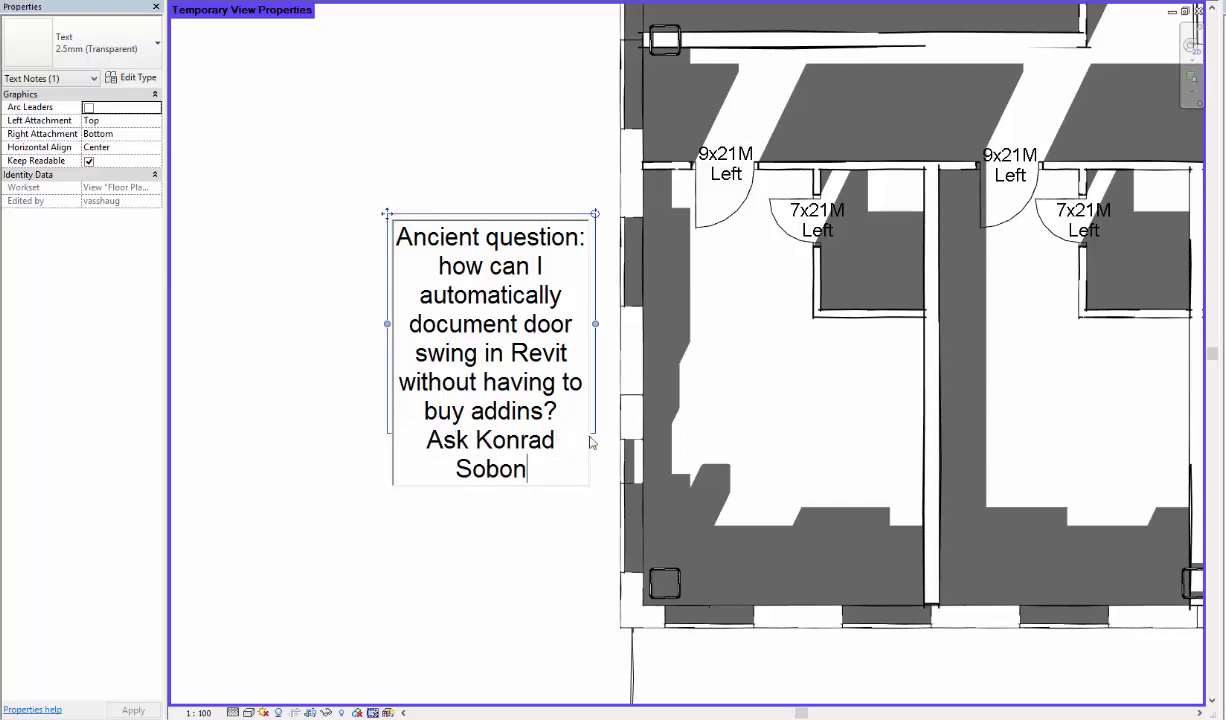
pyautogui.write(':)')
pyautogui.click(482, 530)
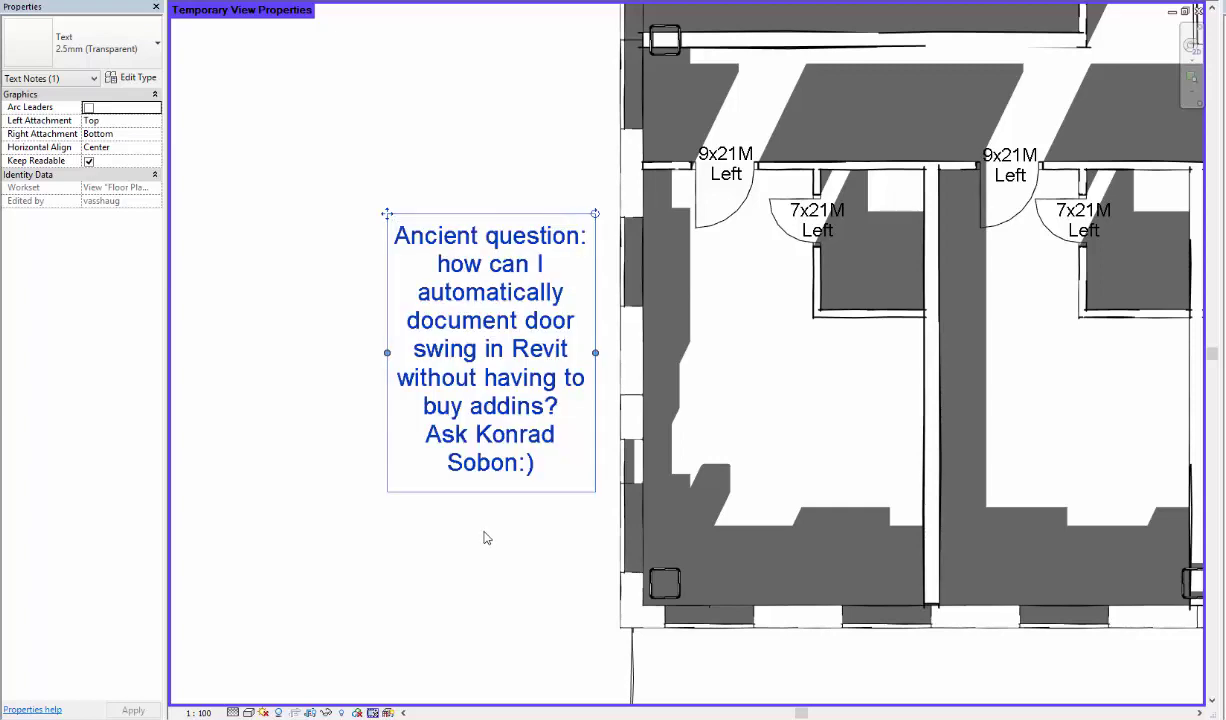
pyautogui.click(485, 537)
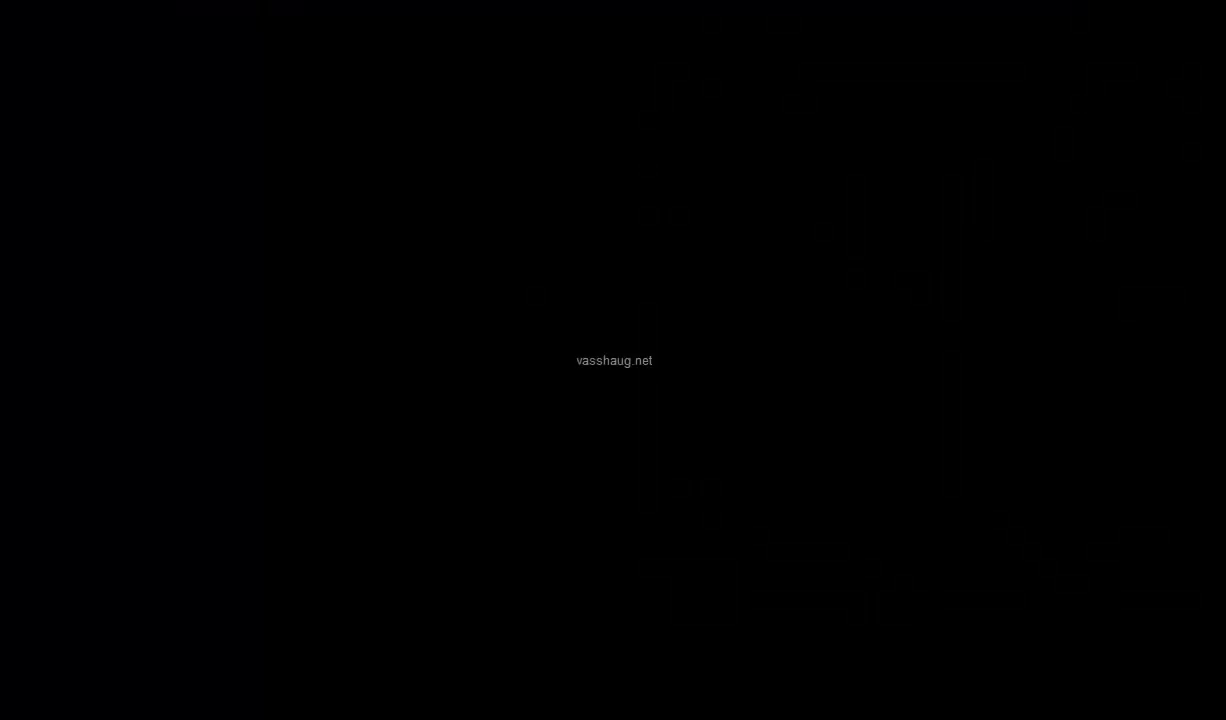